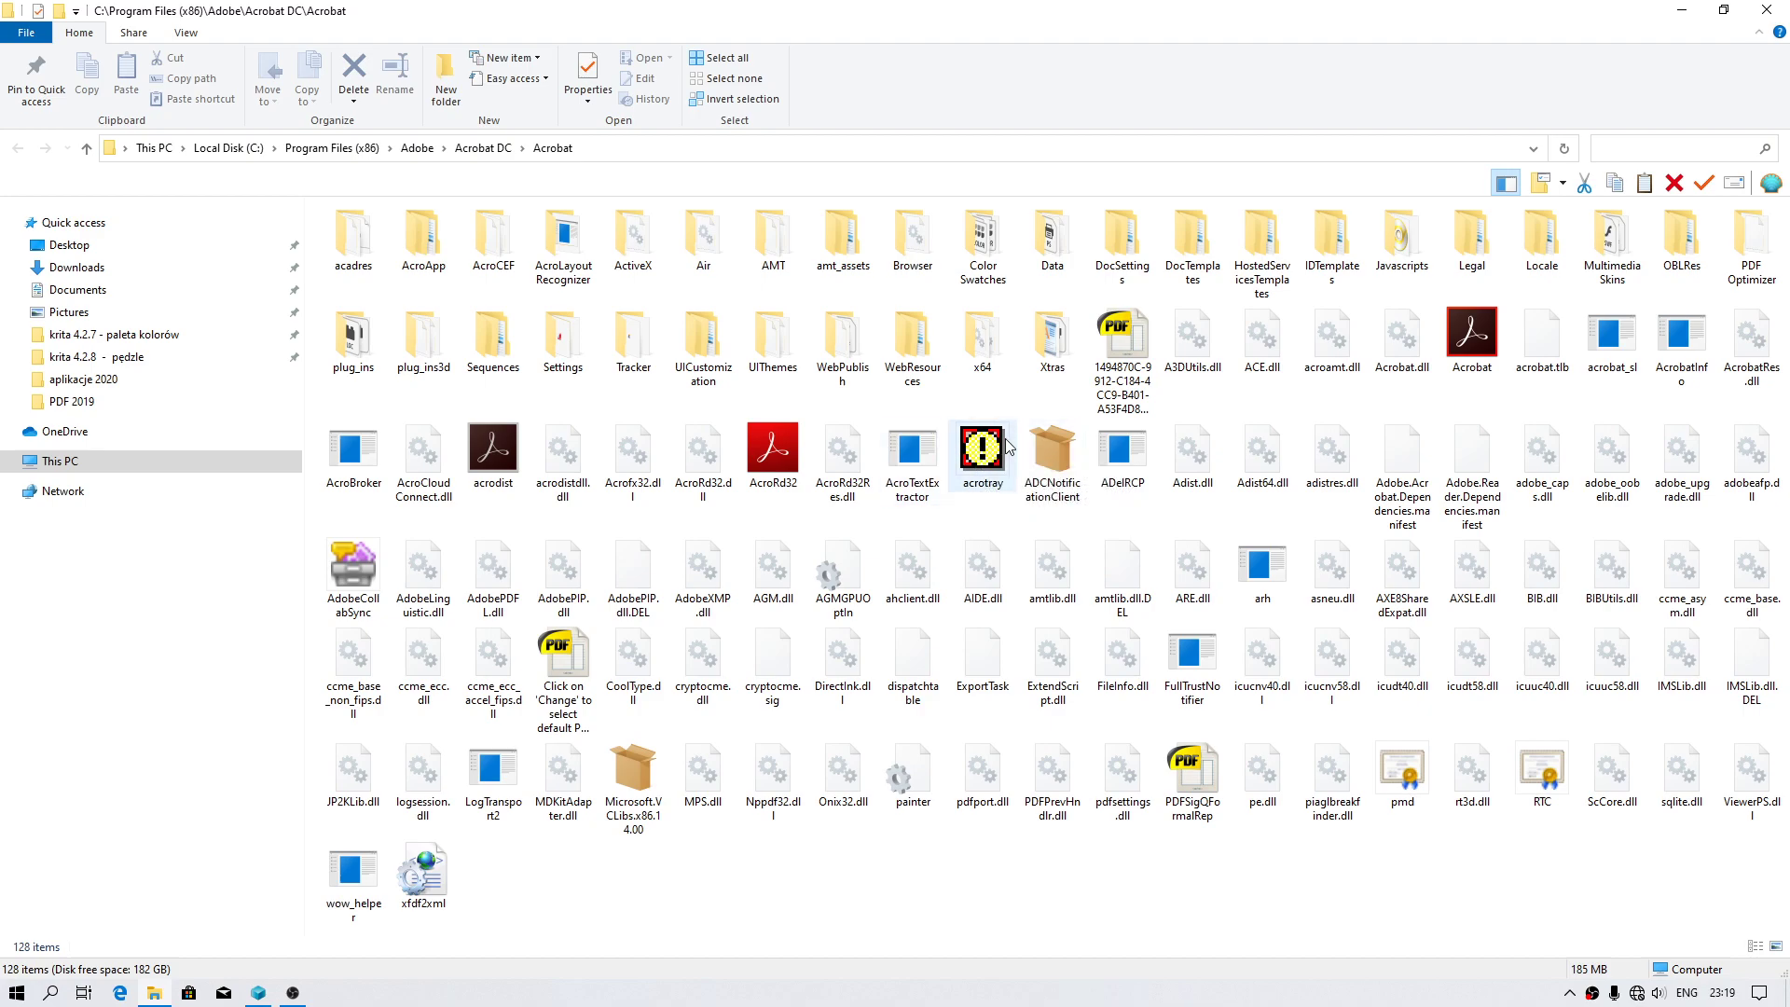
Bring up the Start menu from the taskbar with the Acrobat folder showing
click(15, 993)
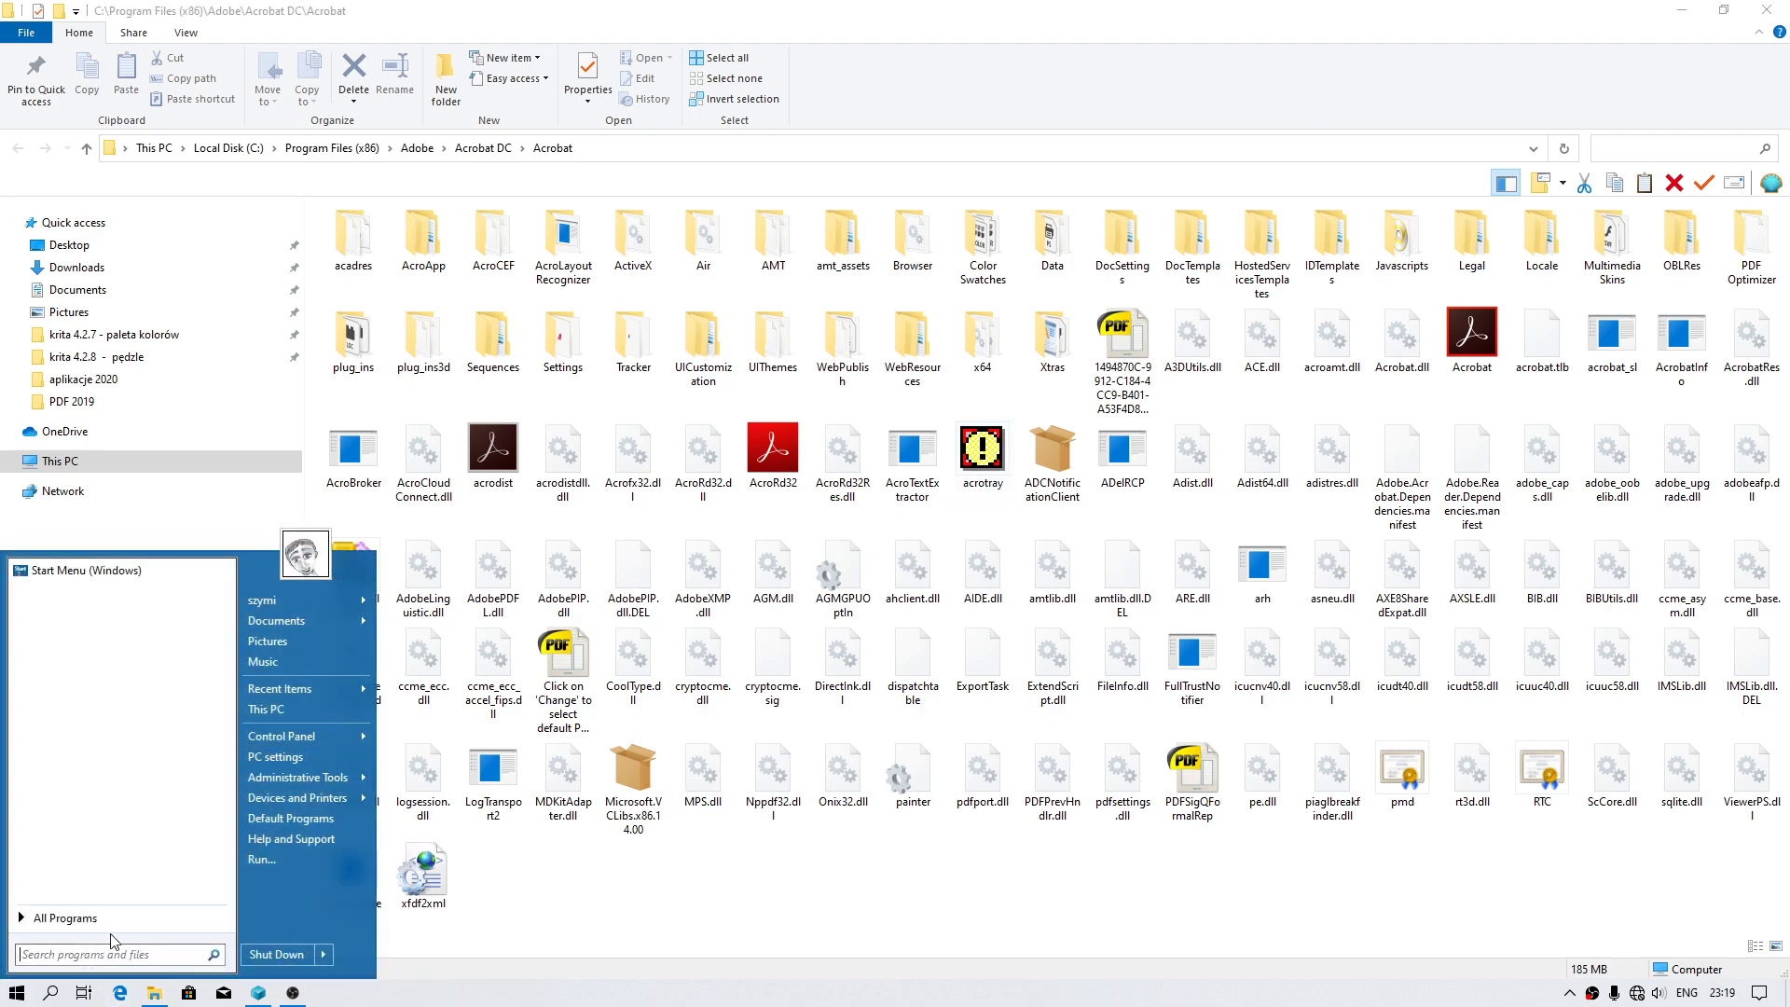
Browse All Programs, then dismiss the menu by selecting the acrotray file in Explorer
click(56, 918)
scroll(127, 755, up, 8)
scroll(126, 756, up, 2)
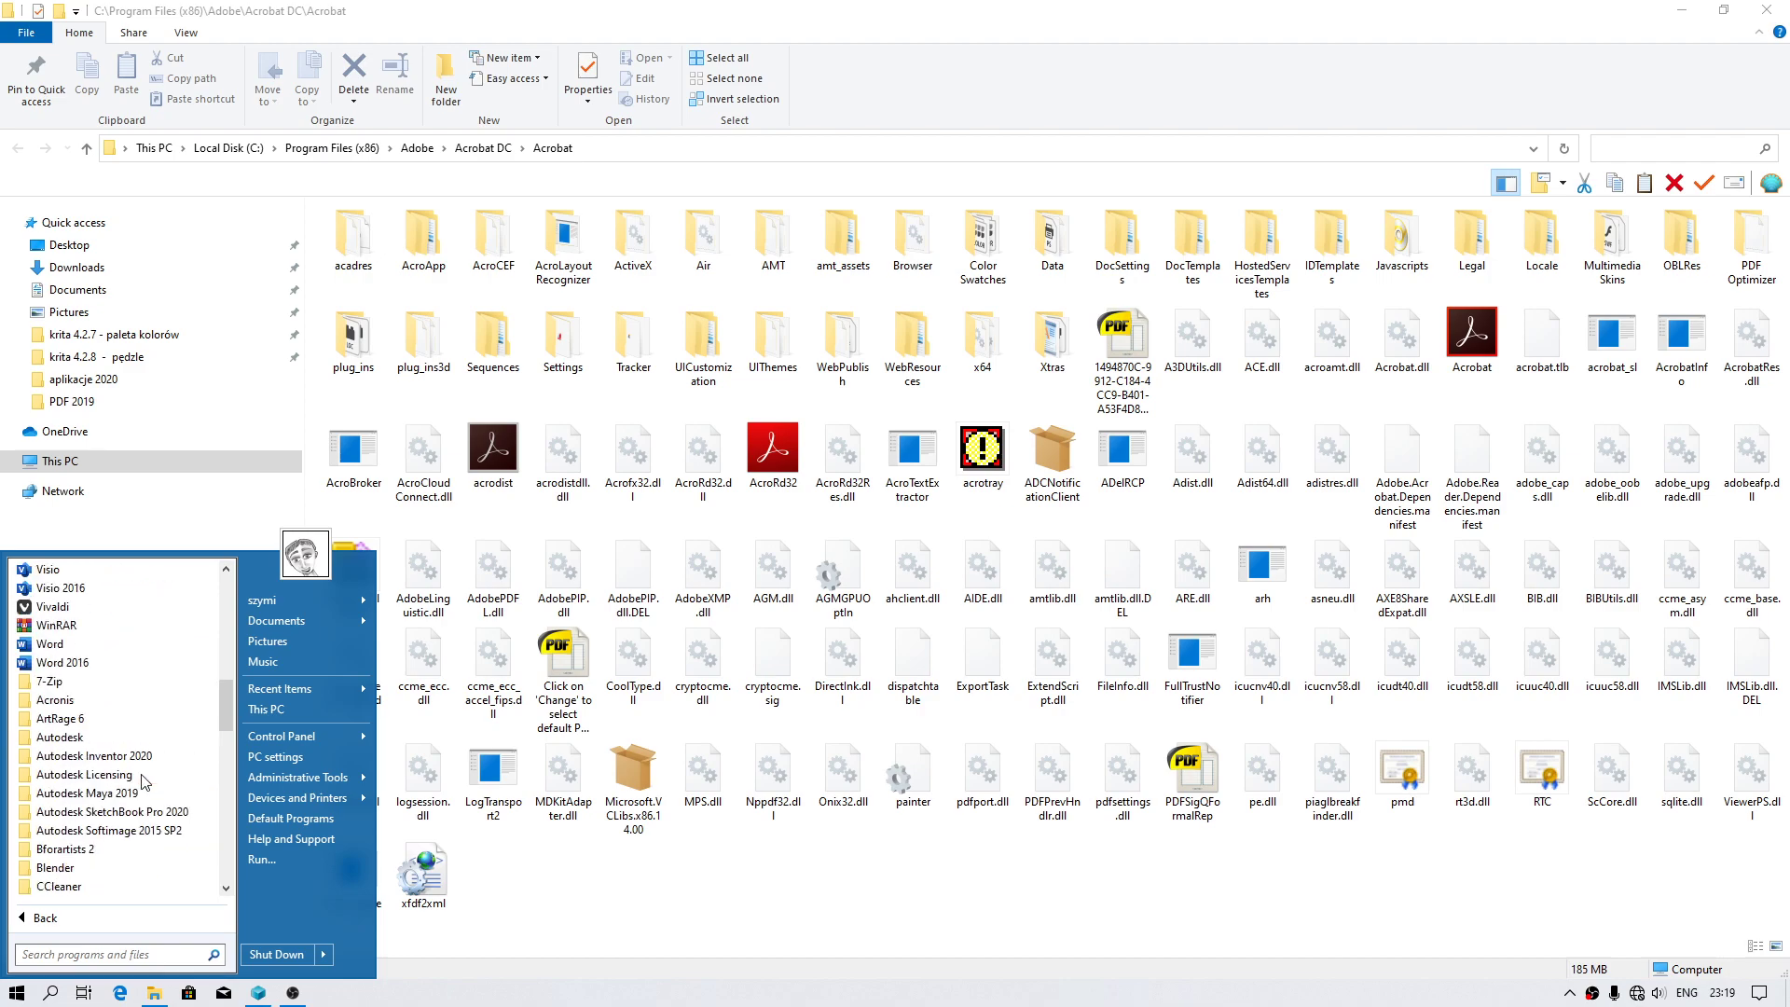
scroll(105, 720, up, 3)
scroll(84, 685, up, 3)
scroll(71, 651, up, 2)
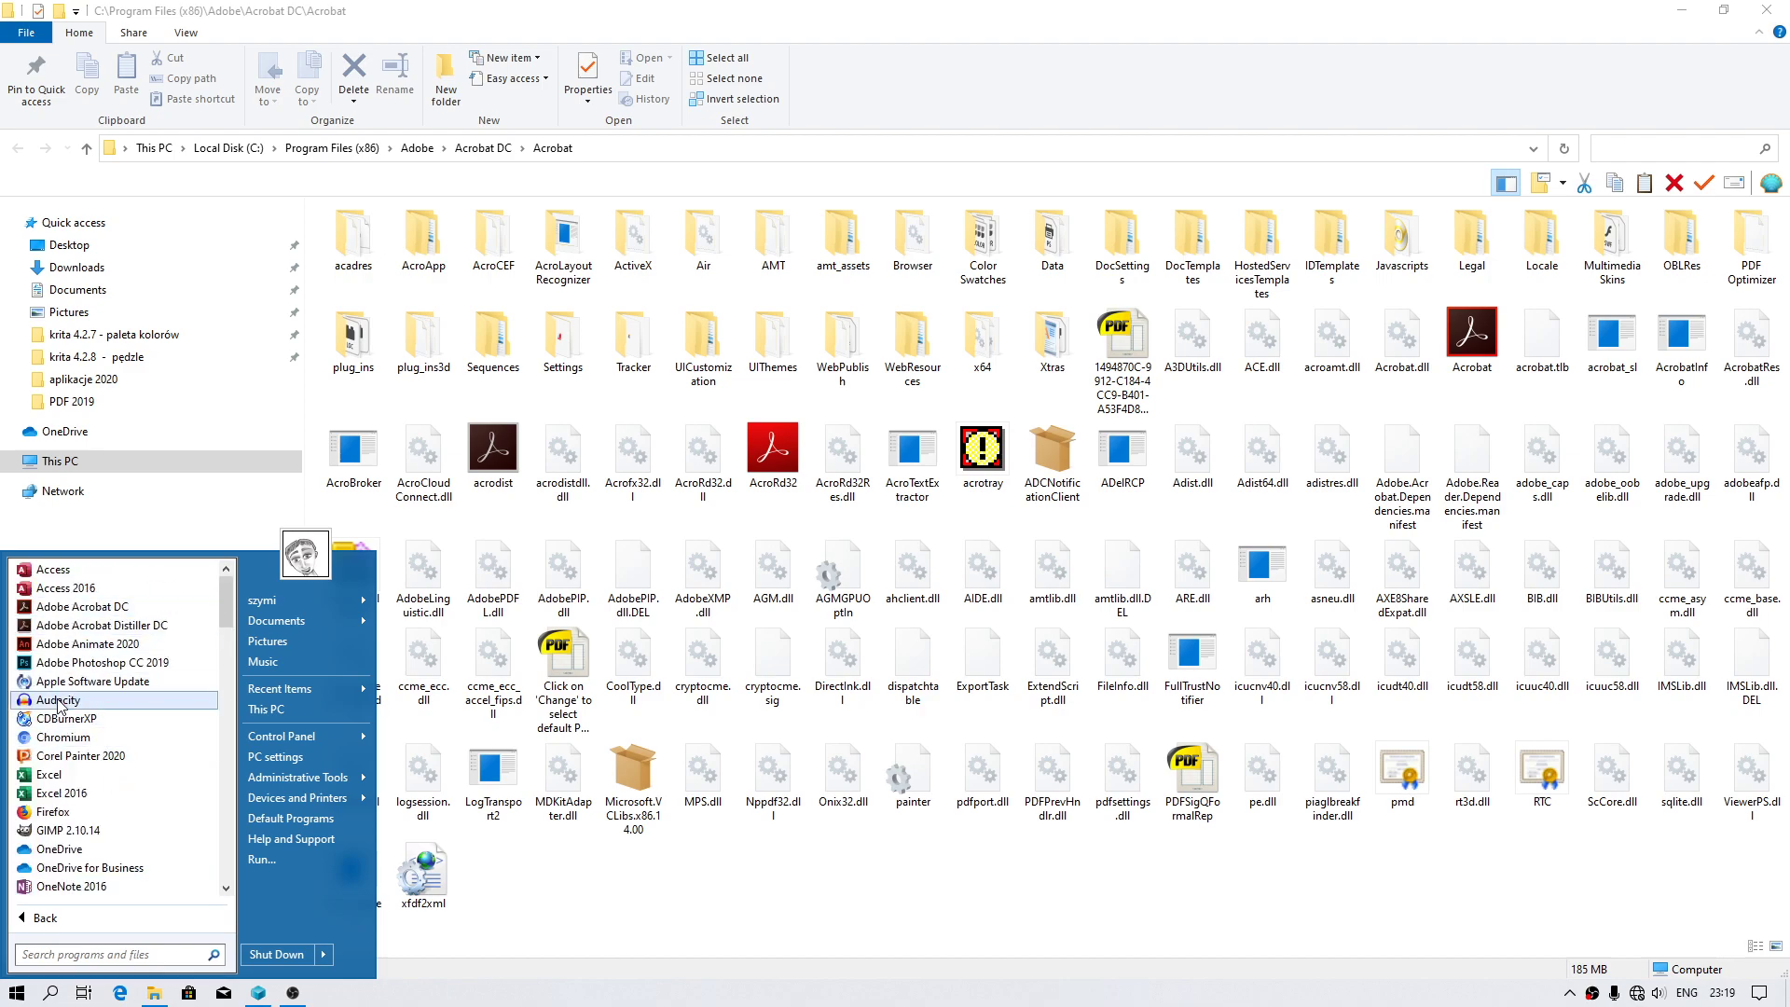
scroll(72, 686, down, 2)
scroll(85, 728, down, 2)
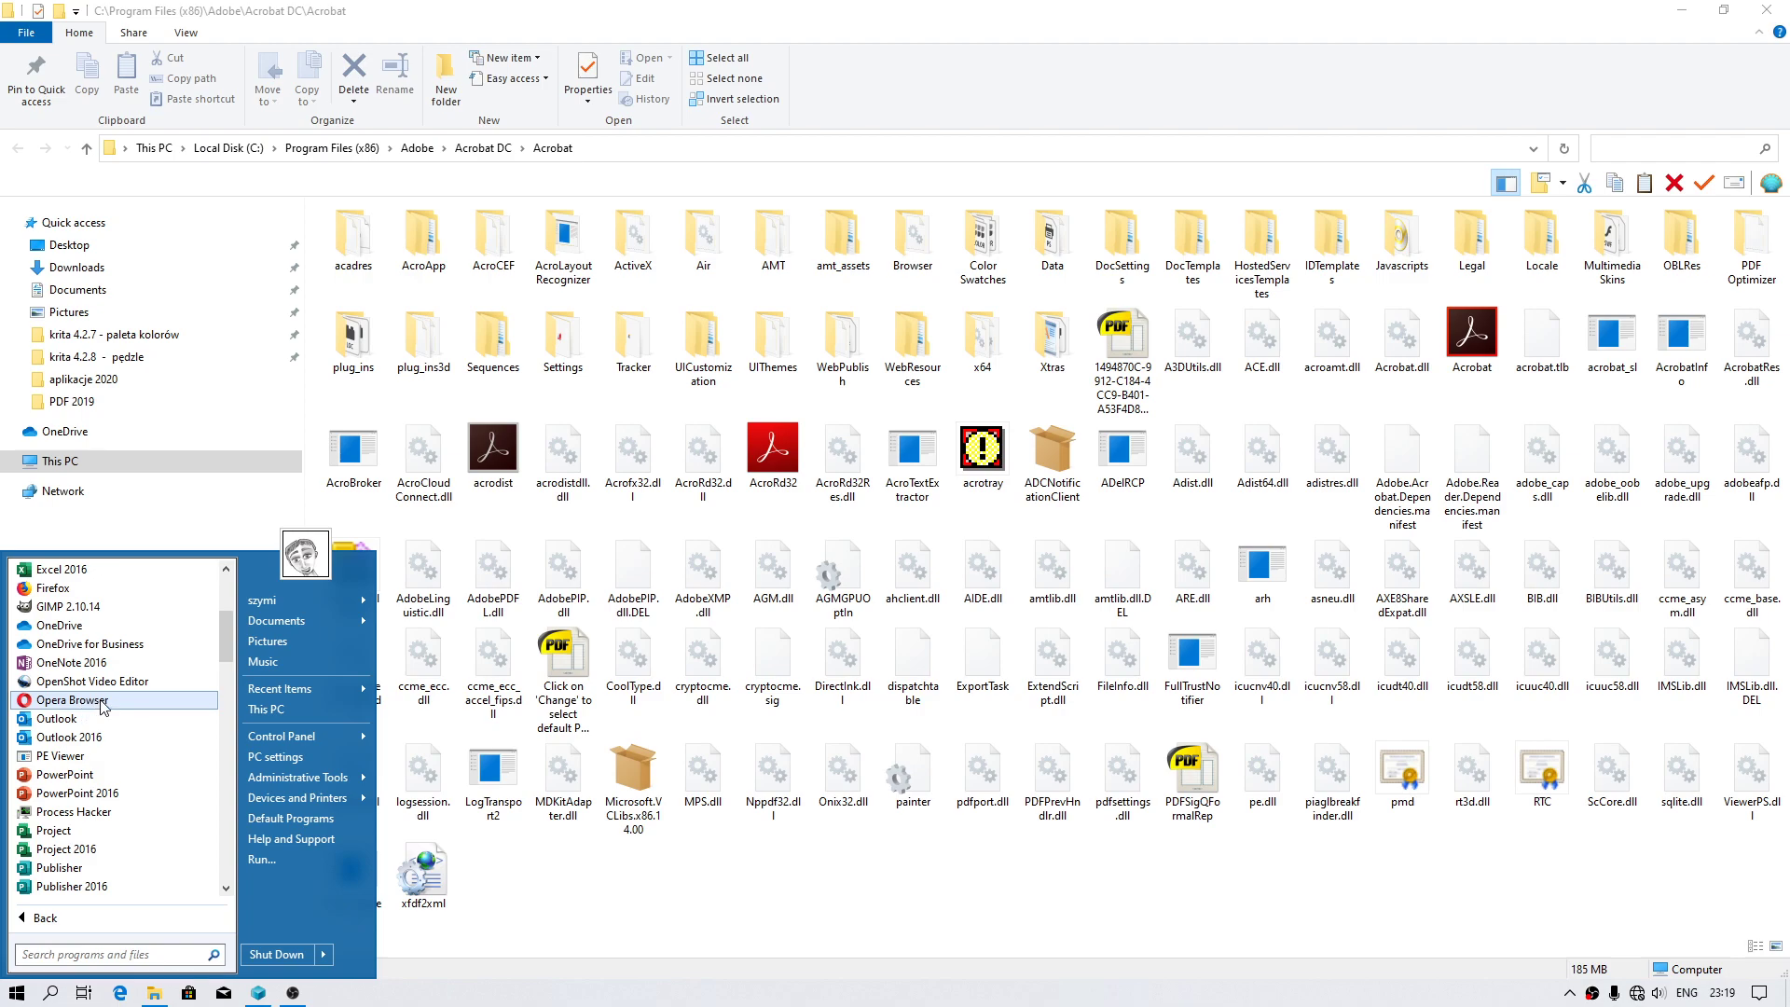
scroll(92, 798, up, 3)
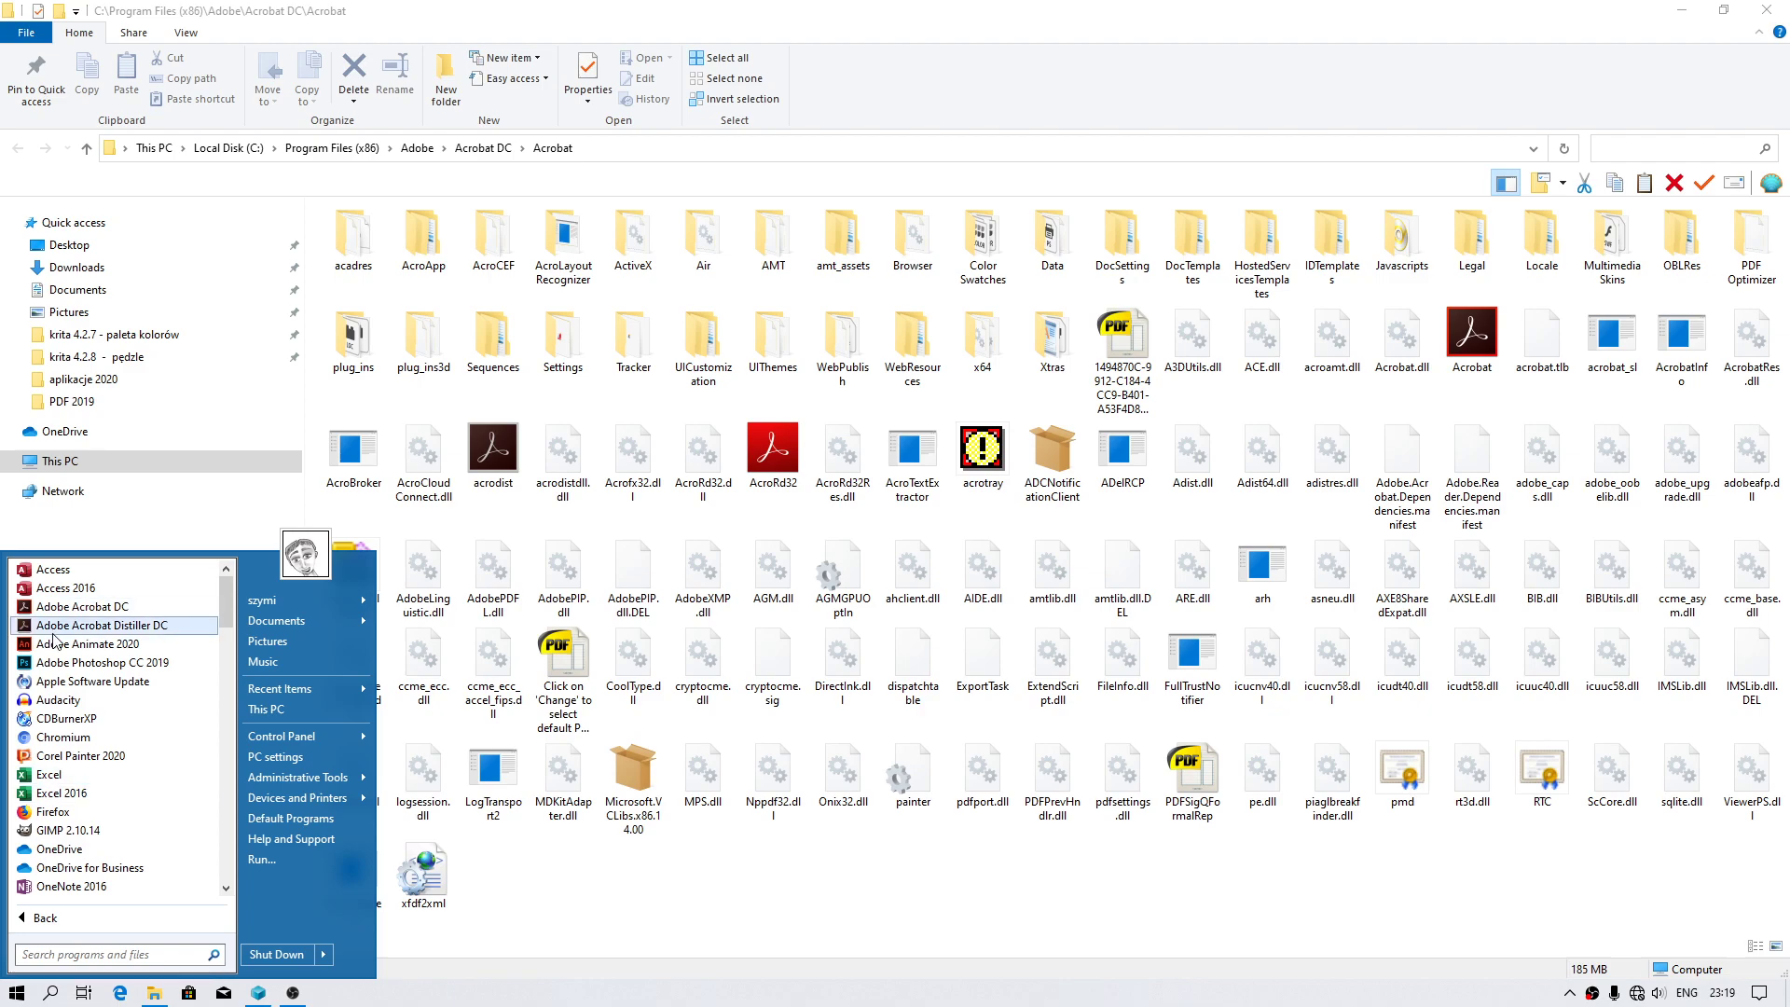
scroll(106, 756, down, 3)
scroll(114, 785, down, 5)
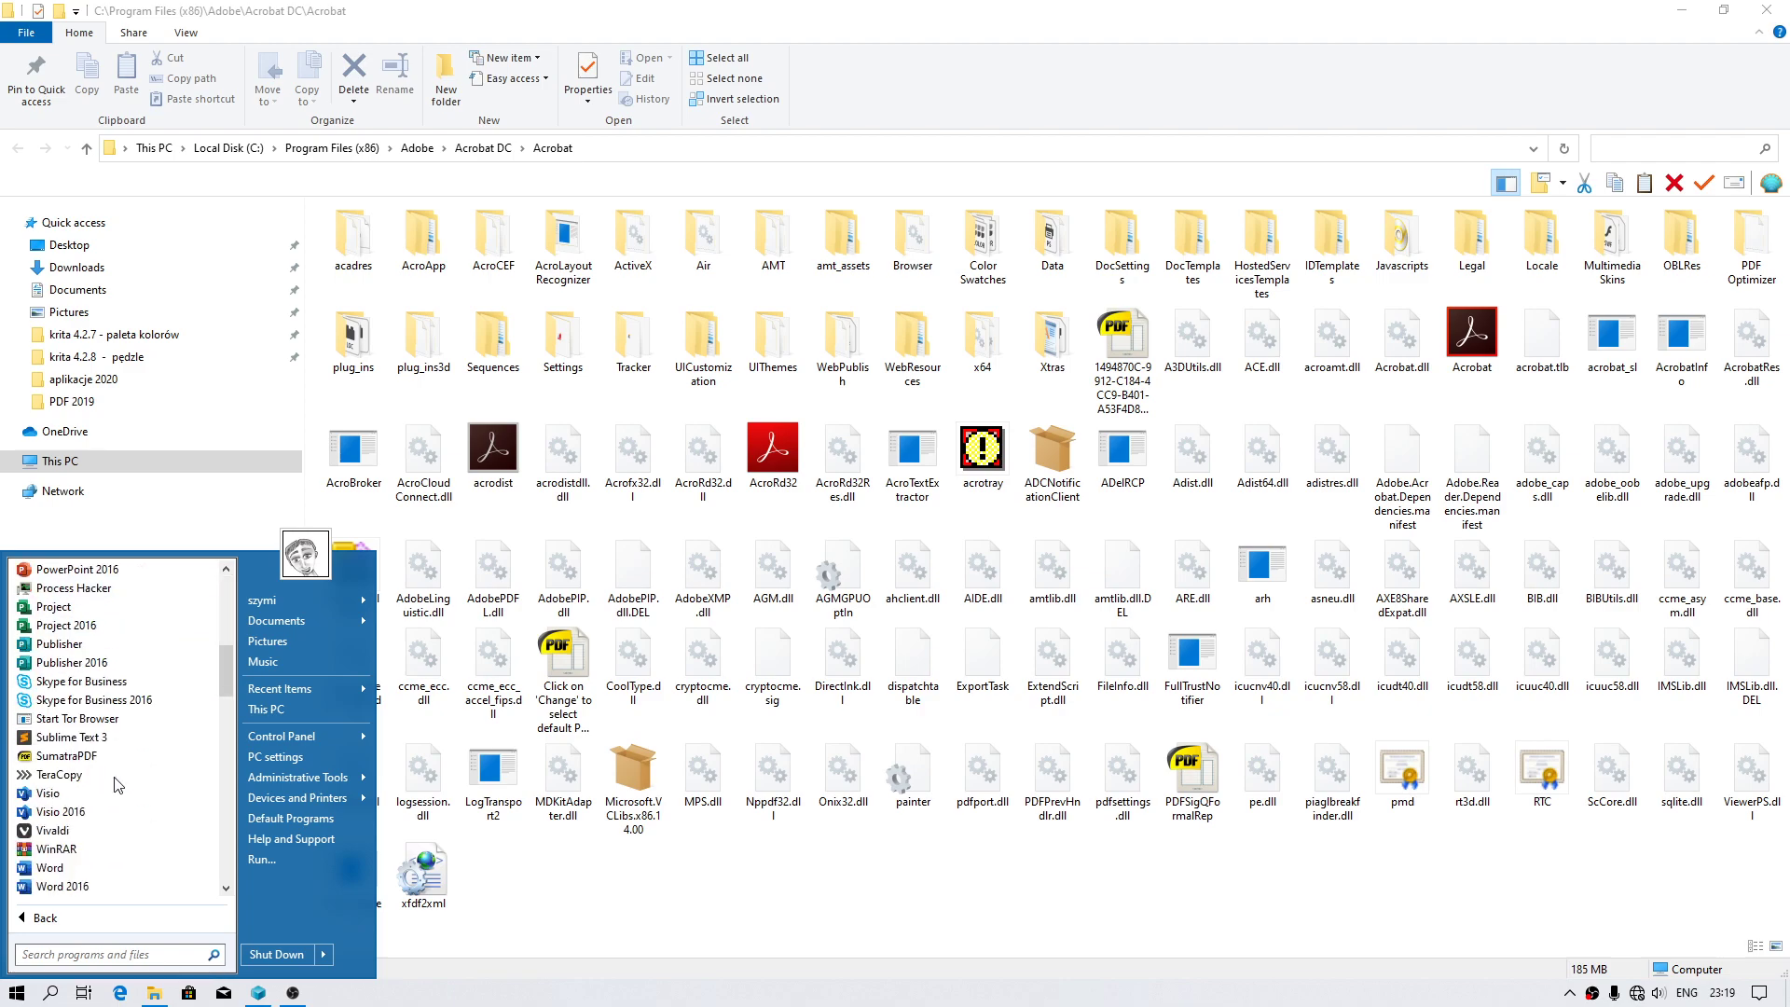
scroll(116, 785, down, 2)
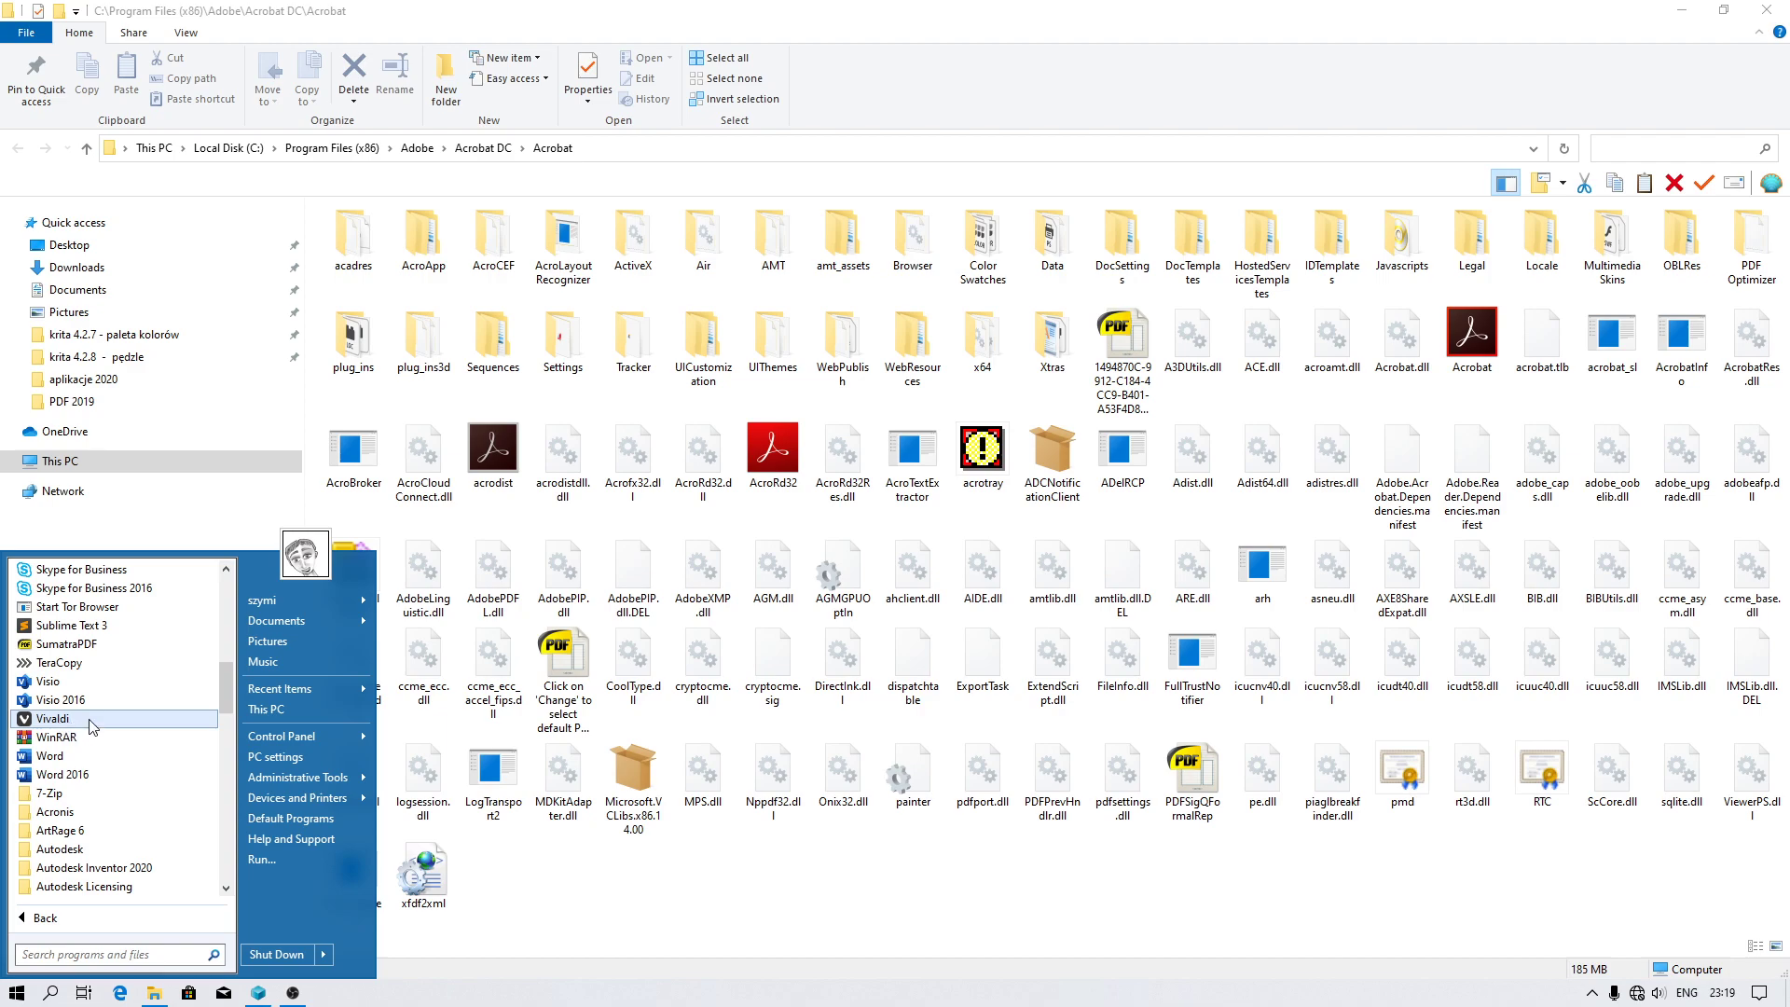
click(985, 451)
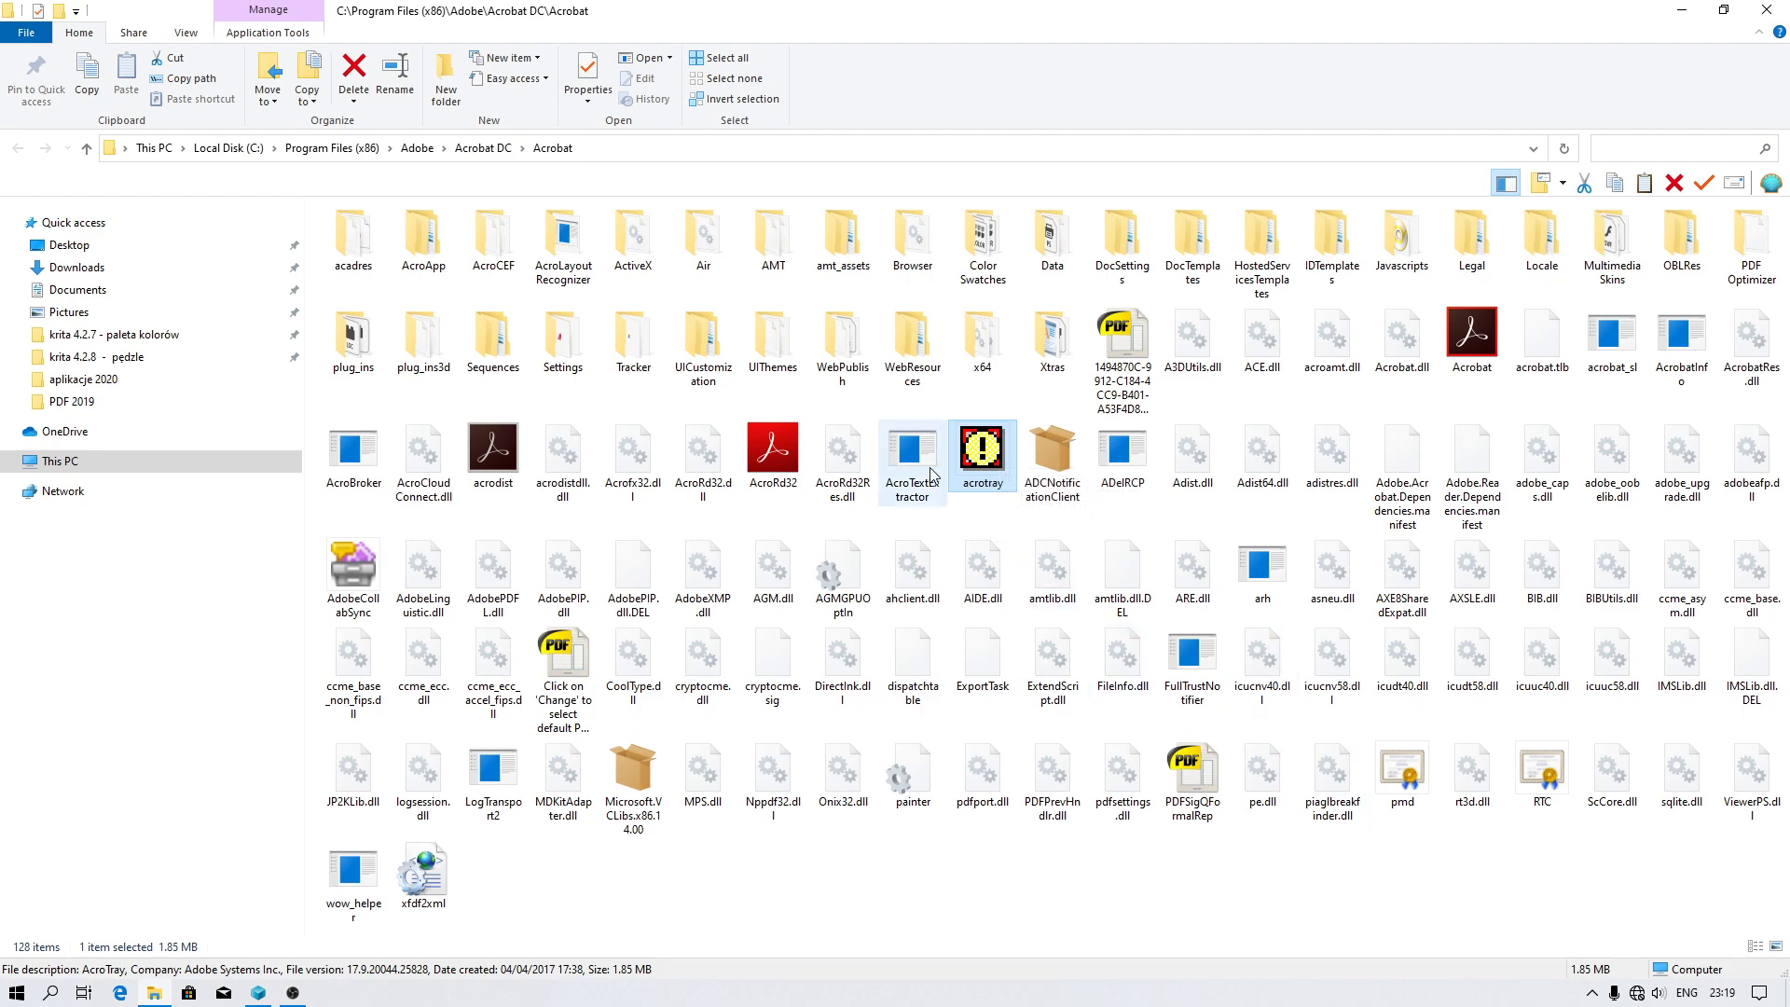
click(1591, 992)
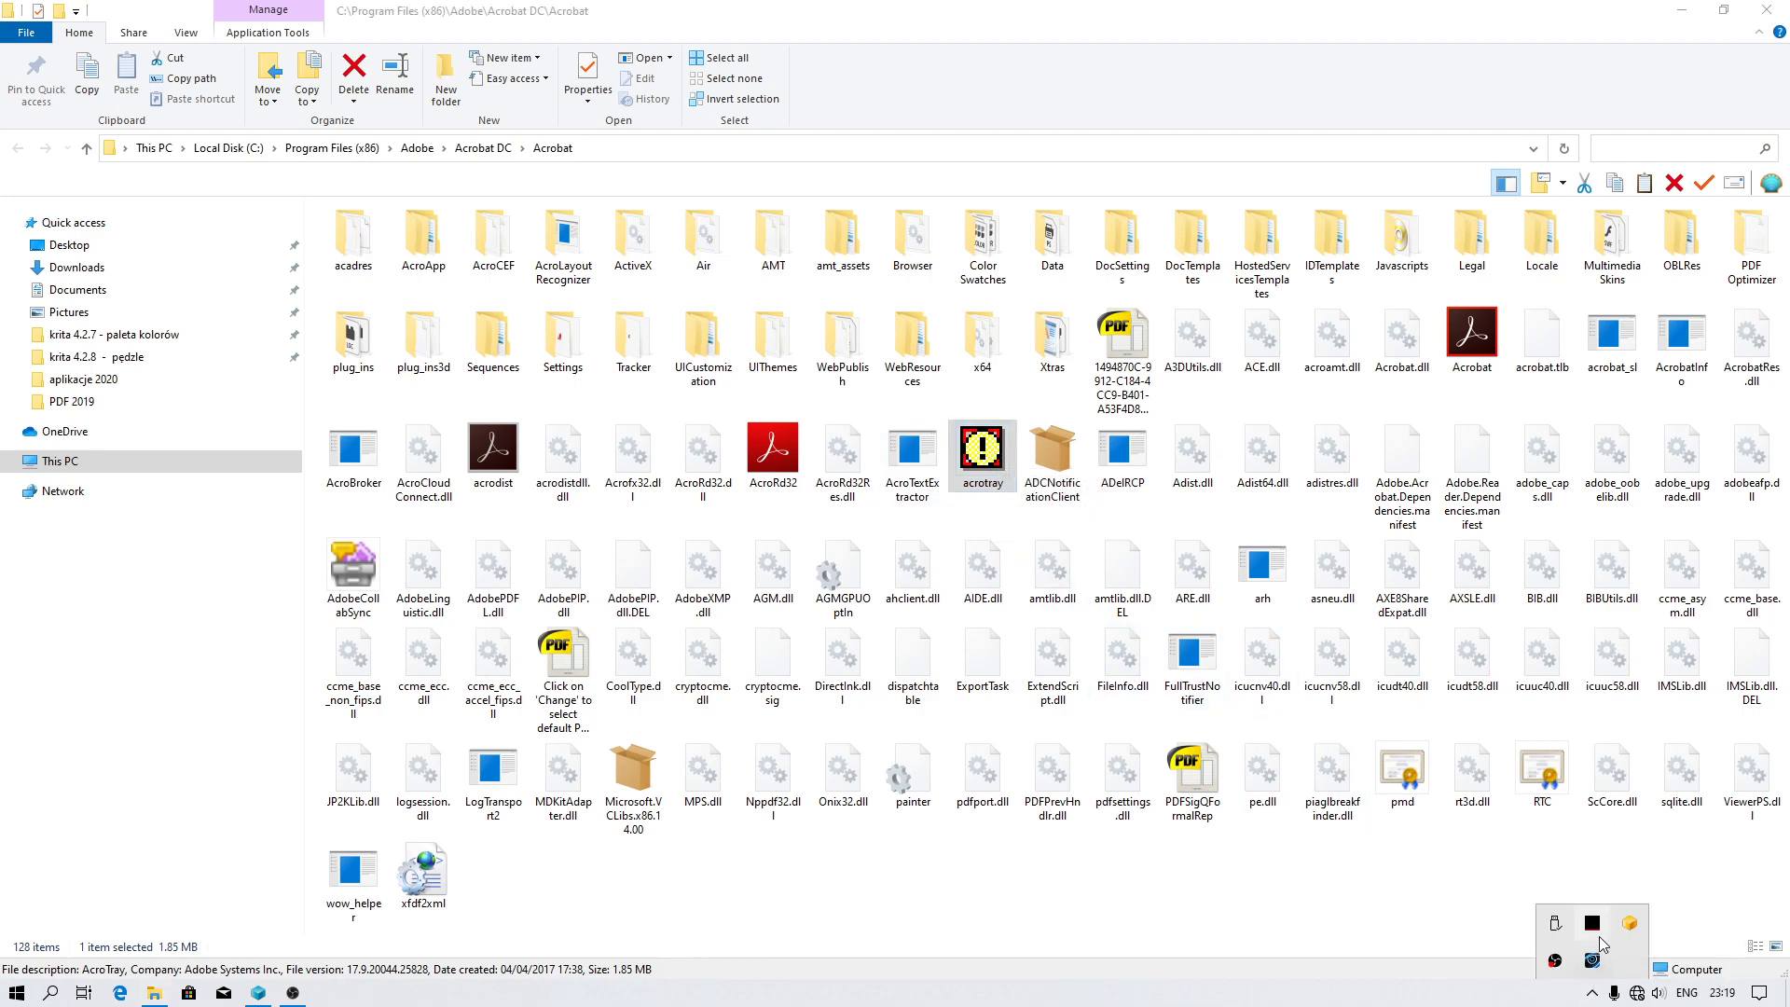
click(1597, 930)
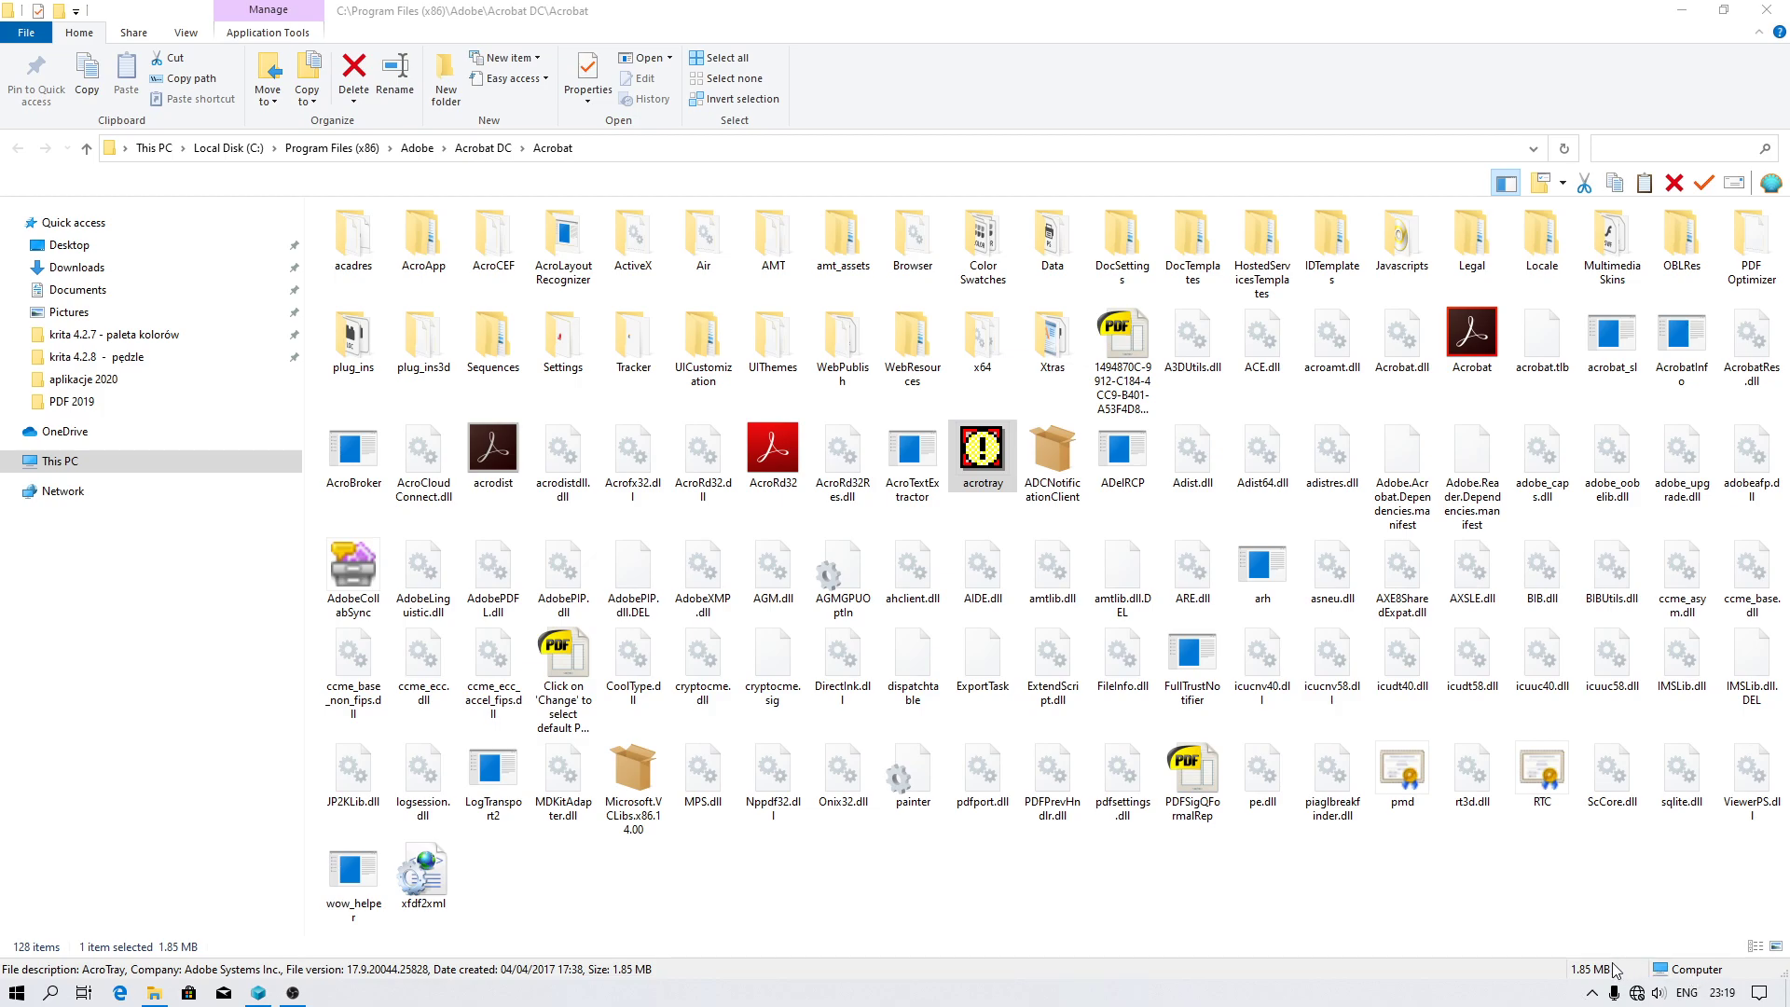
click(1593, 992)
click(1593, 926)
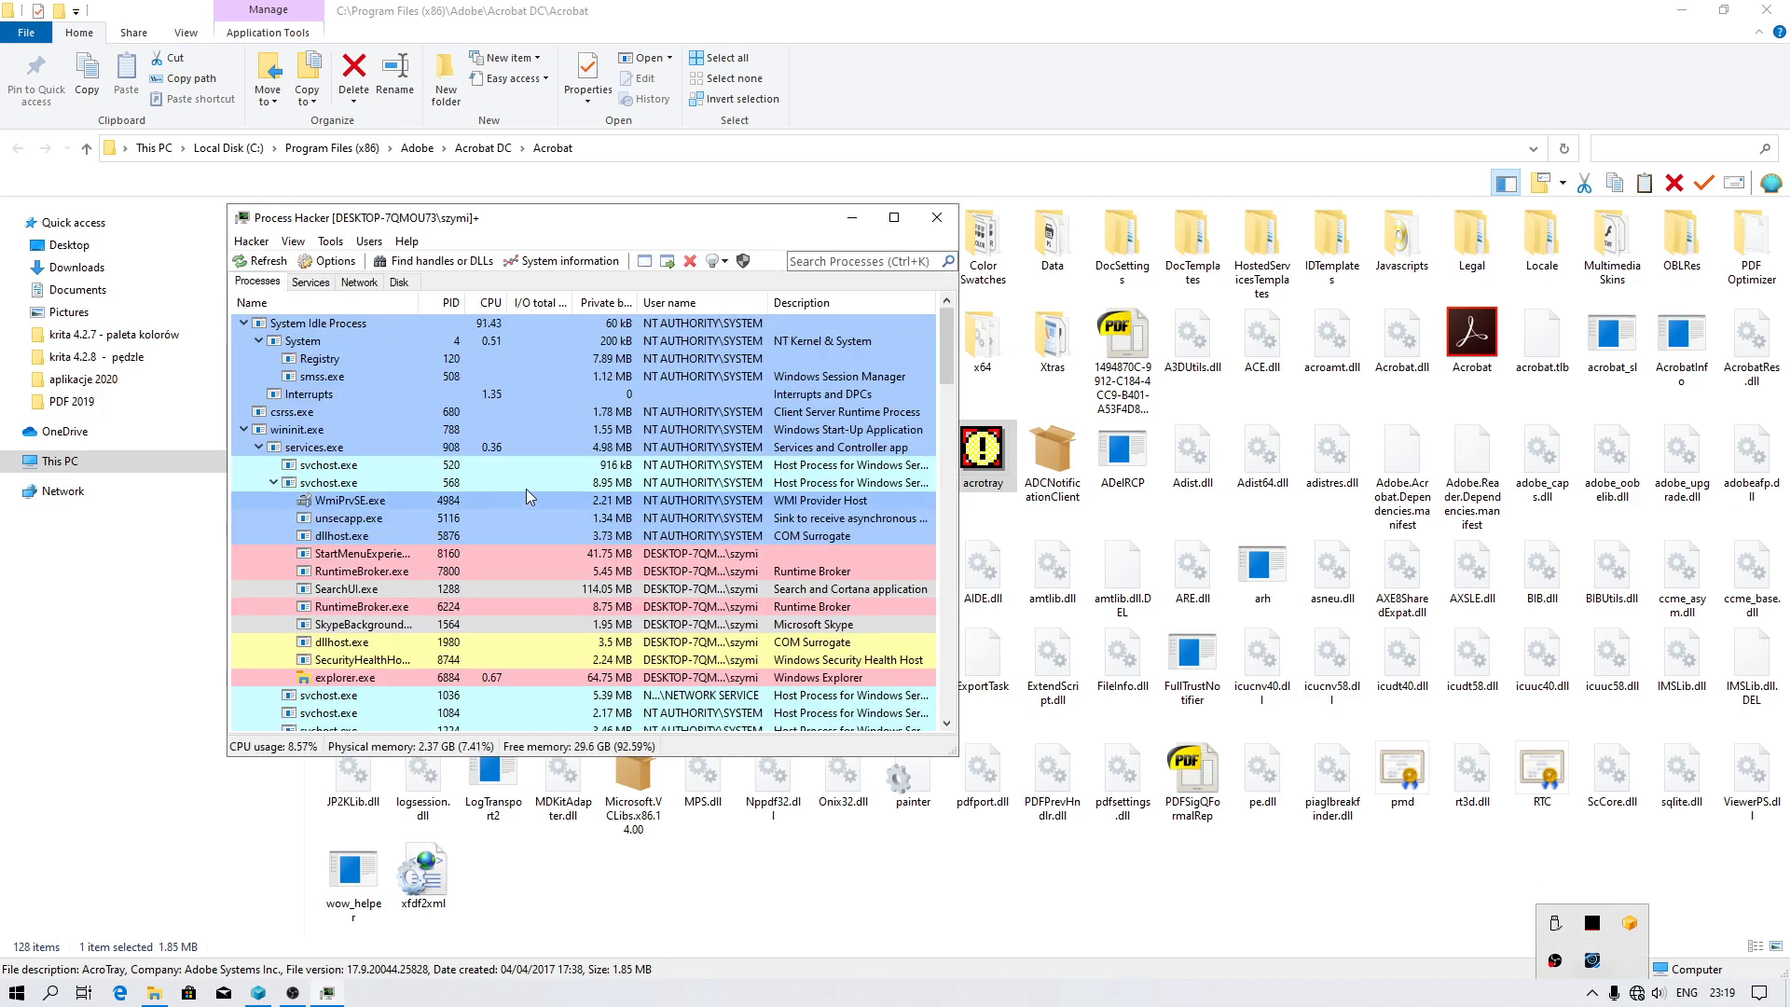
mouse_move(947, 343)
mouse_down()
mouse_move(903, 576)
mouse_move(545, 276)
mouse_up()
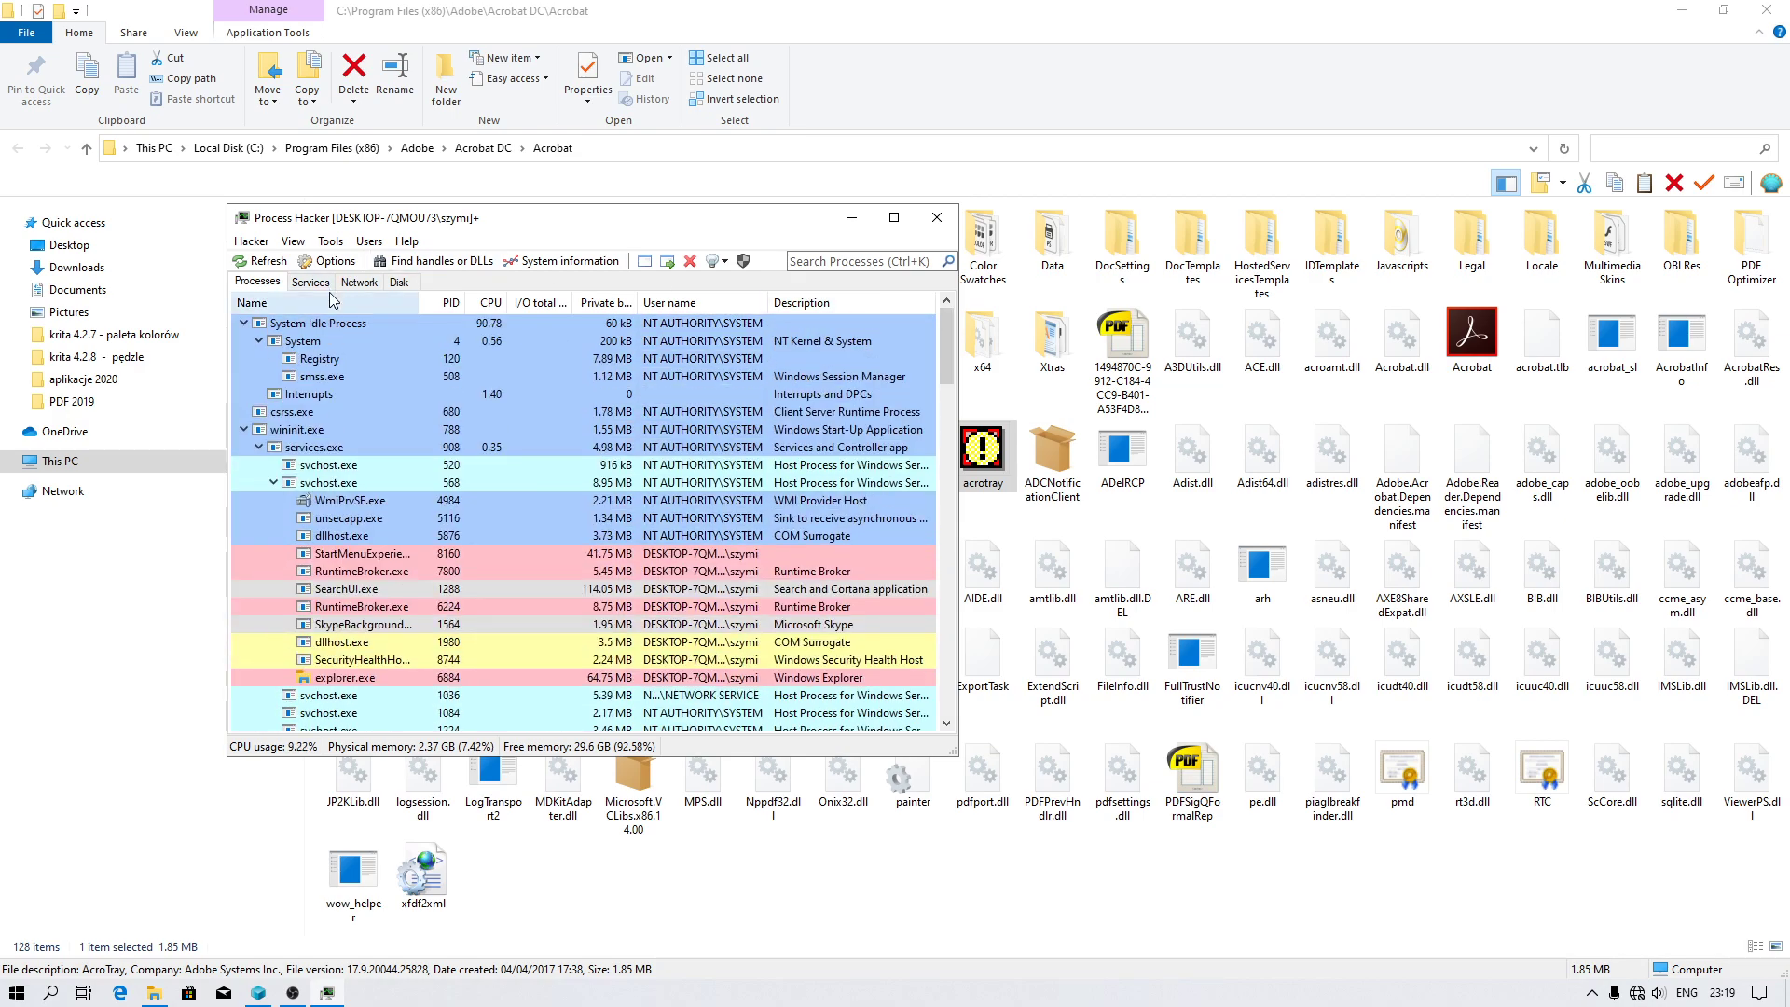
click(543, 270)
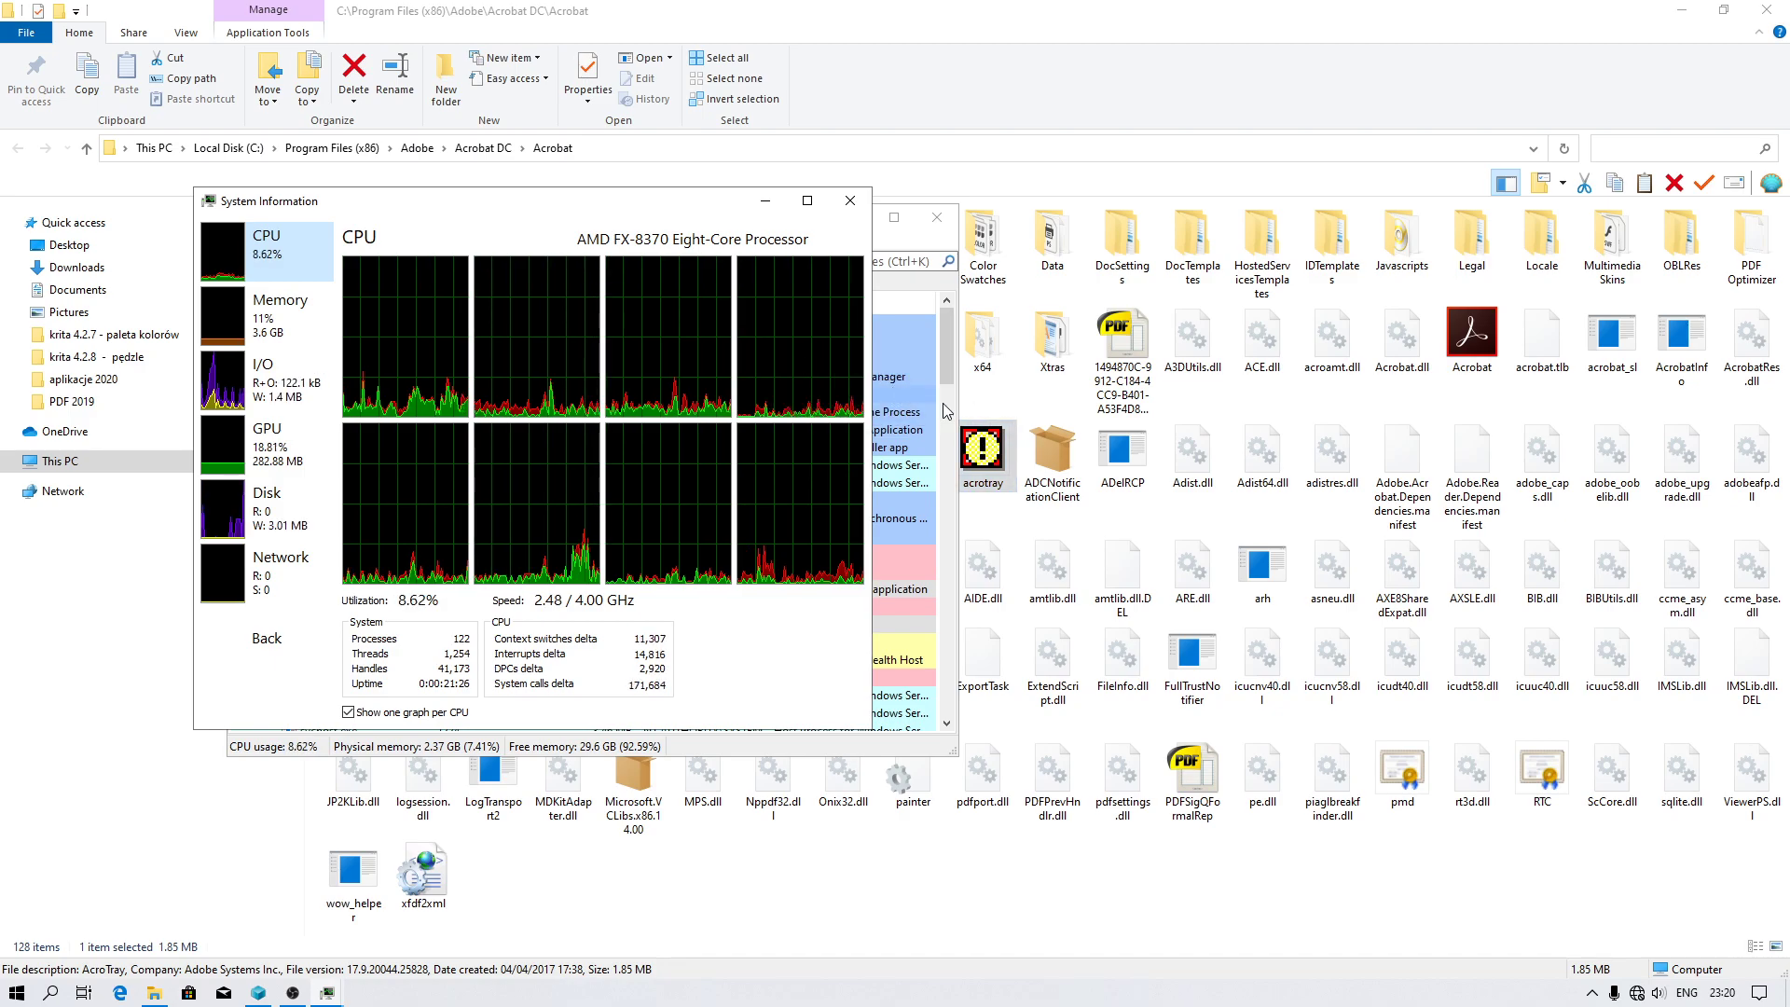
click(847, 200)
scroll(420, 462, down, 5)
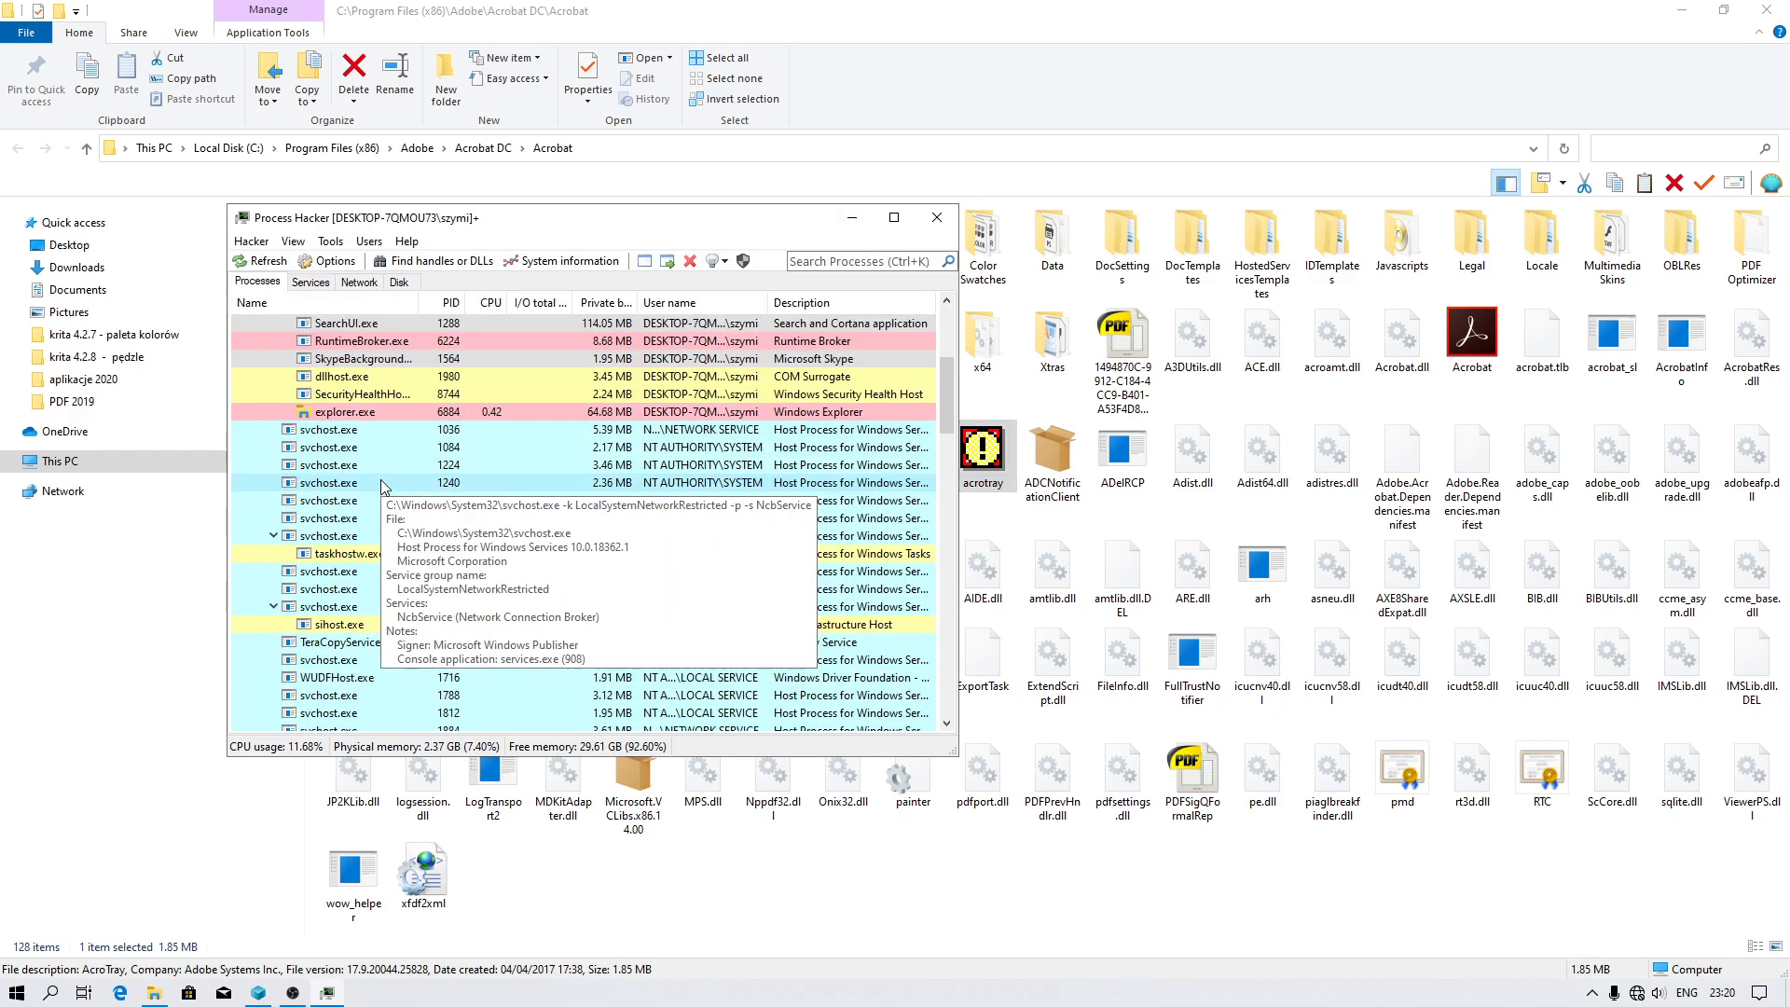
scroll(378, 518, down, 5)
scroll(349, 559, down, 5)
scroll(343, 567, down, 5)
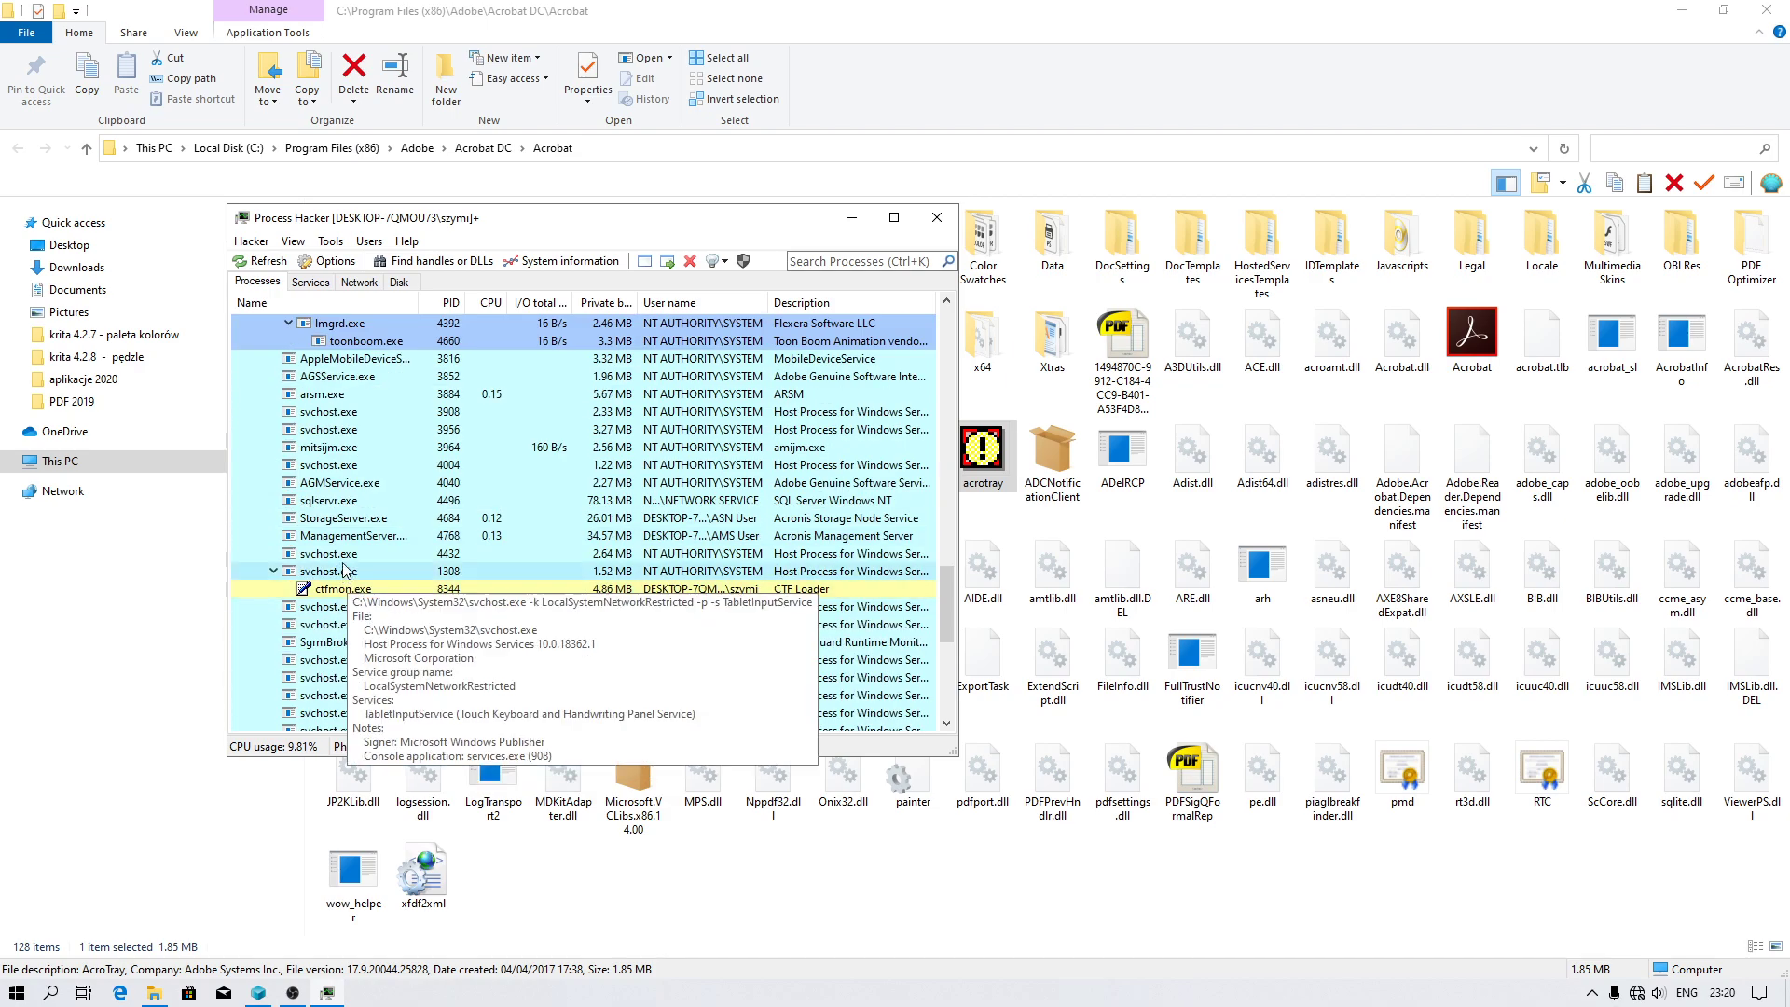
right_click(371, 391)
click(336, 476)
scroll(330, 490, down, 6)
scroll(350, 588, down, 1)
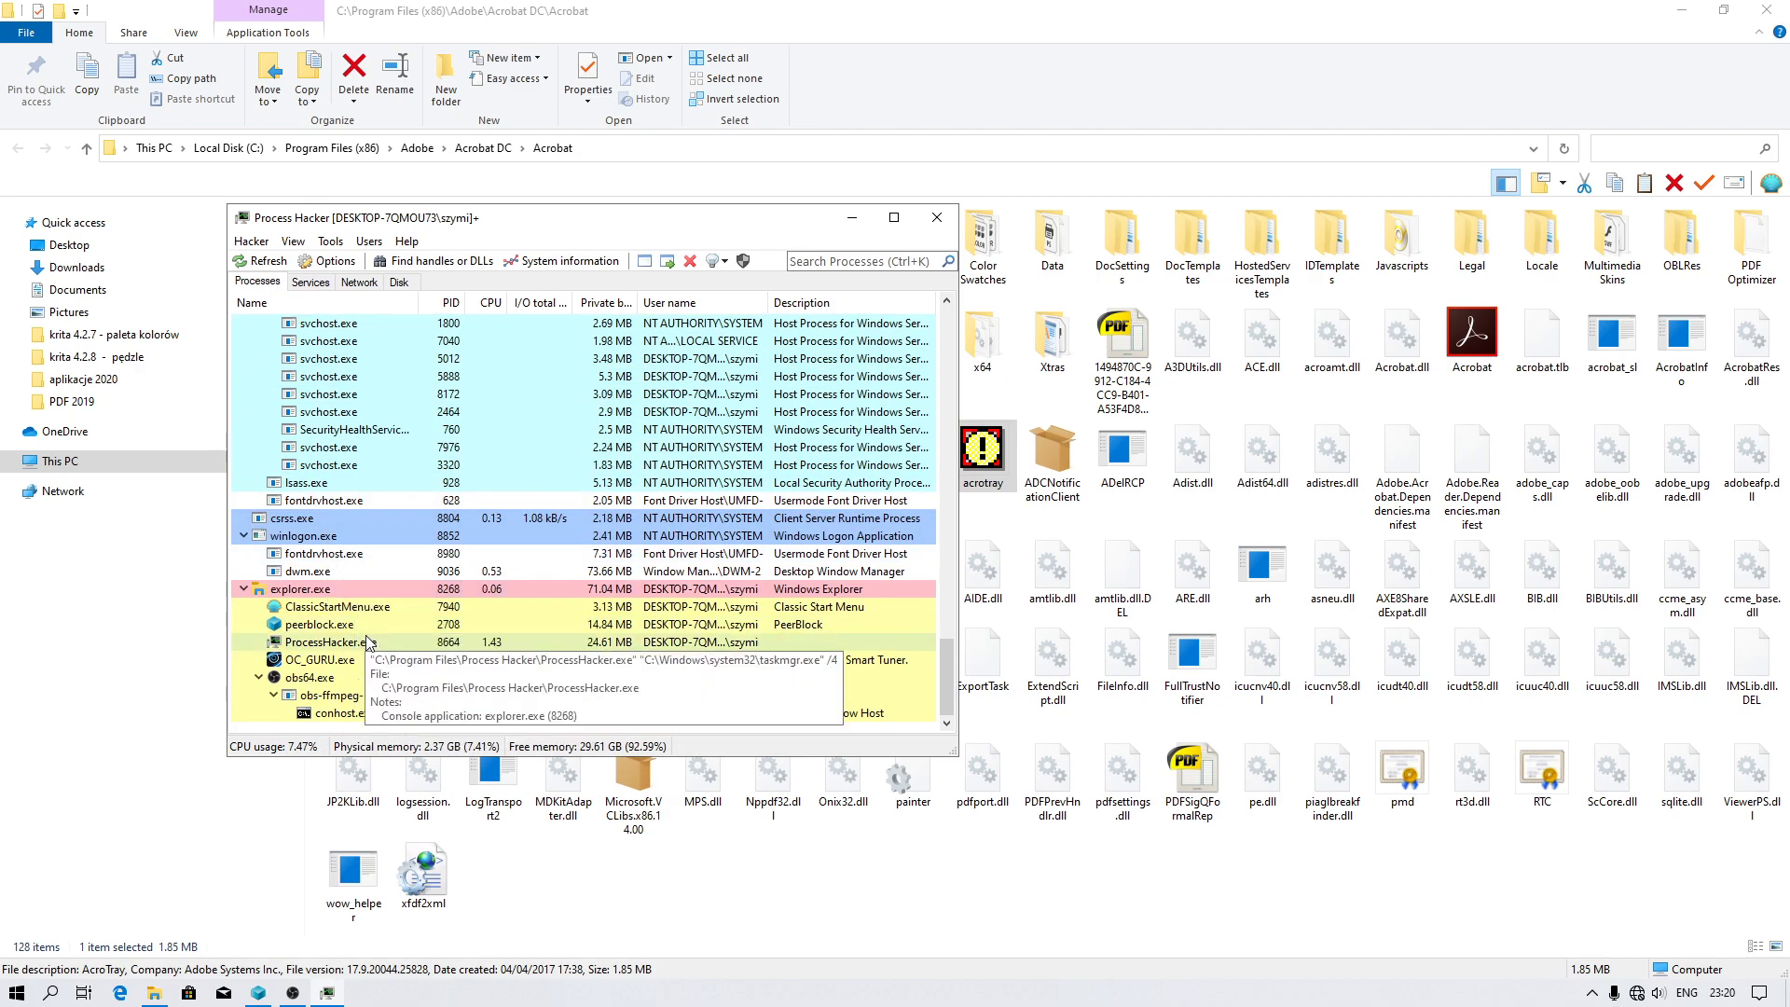
scroll(371, 629, up, 5)
scroll(377, 616, up, 5)
scroll(377, 623, up, 3)
scroll(375, 623, up, 6)
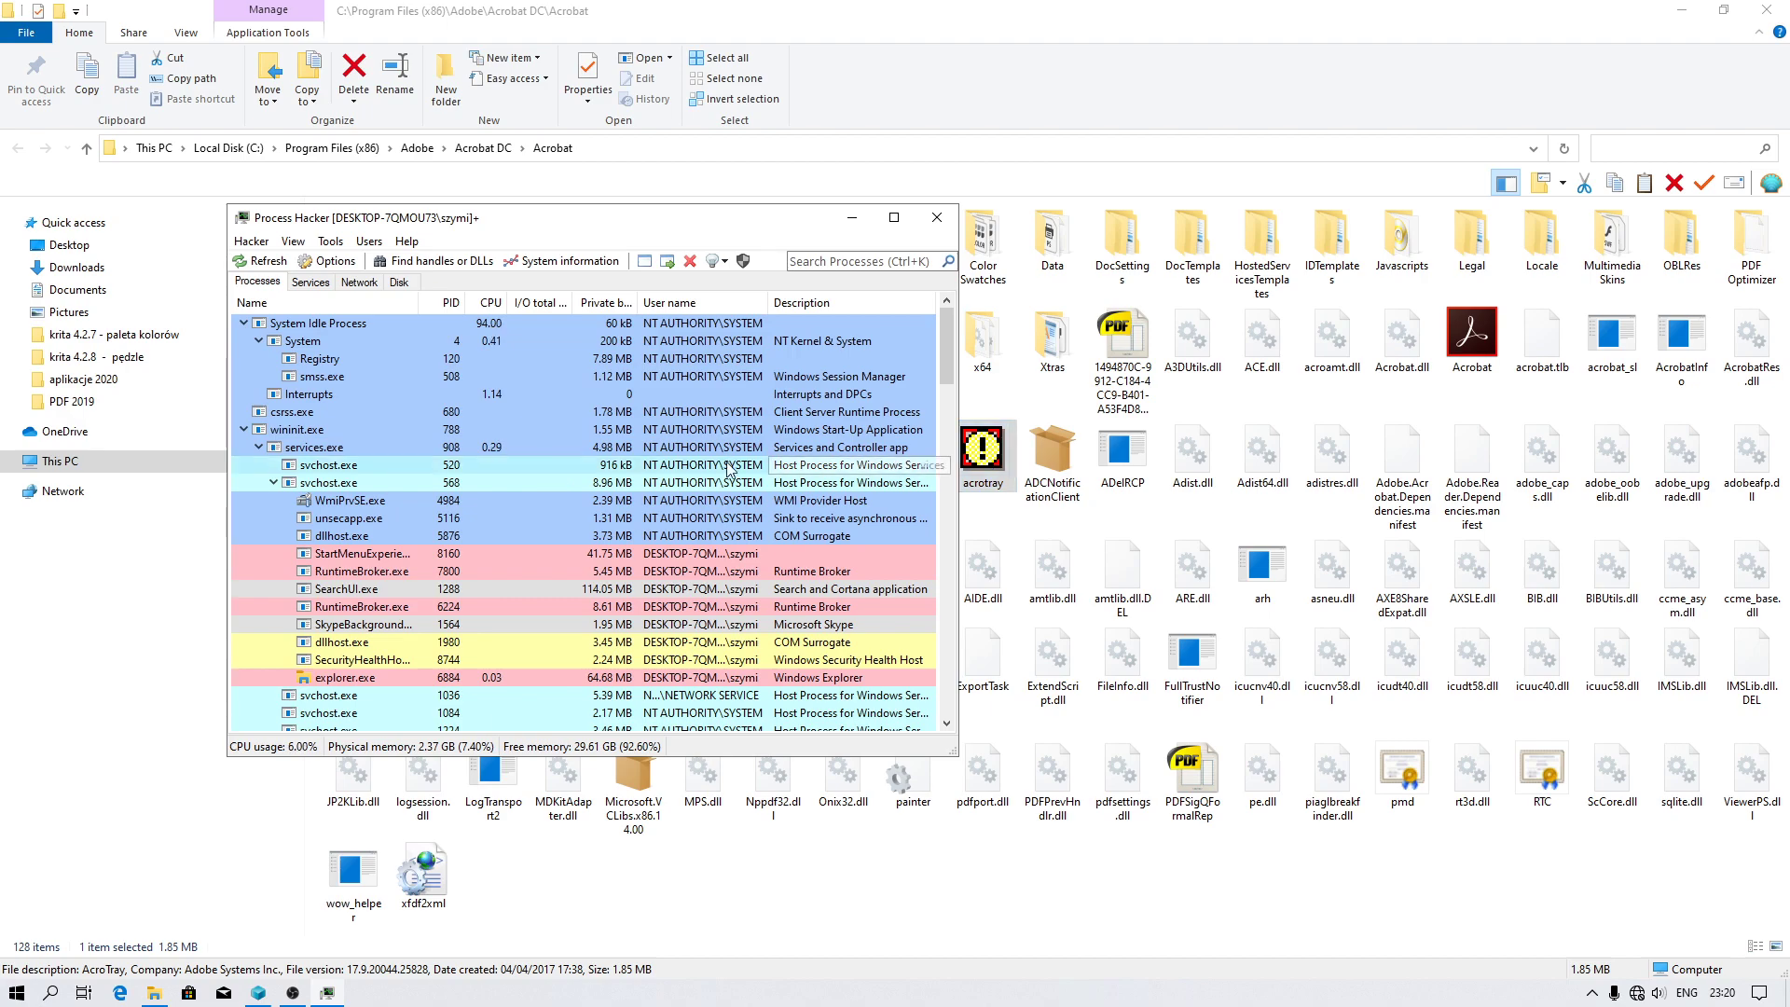
Hide Process Hacker and bring up Windows Search to look up Registry Editor
click(852, 217)
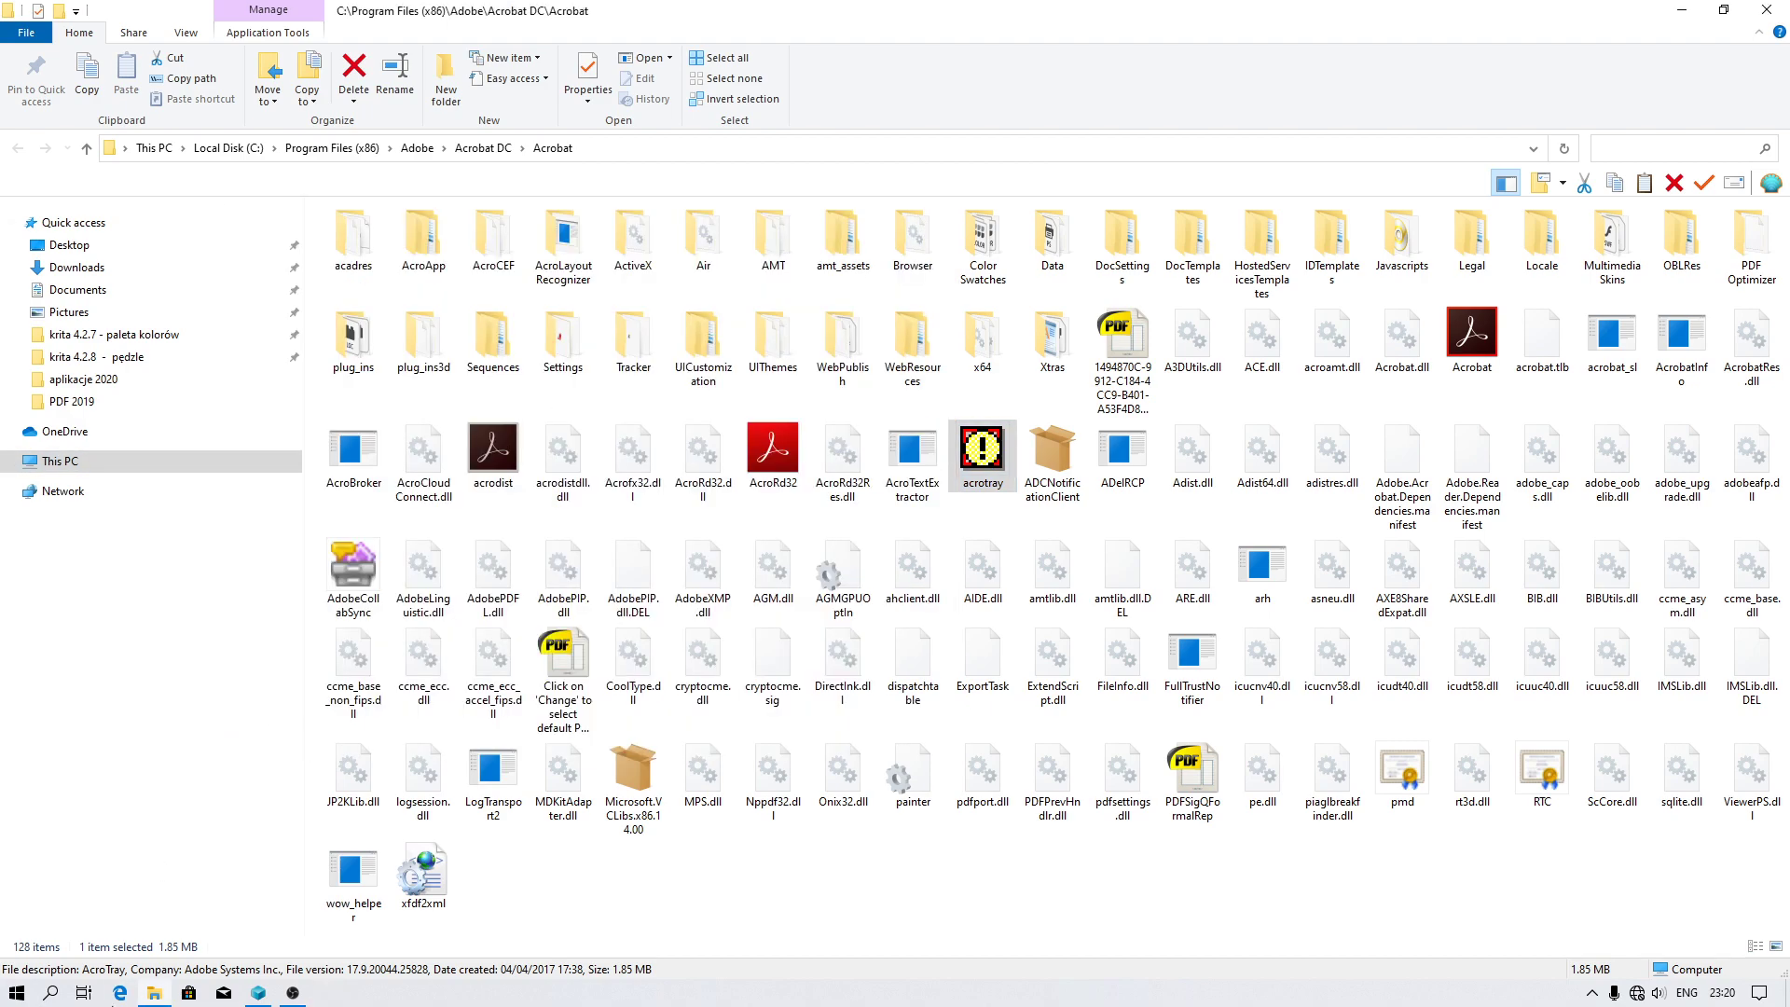
click(51, 993)
text(reg)
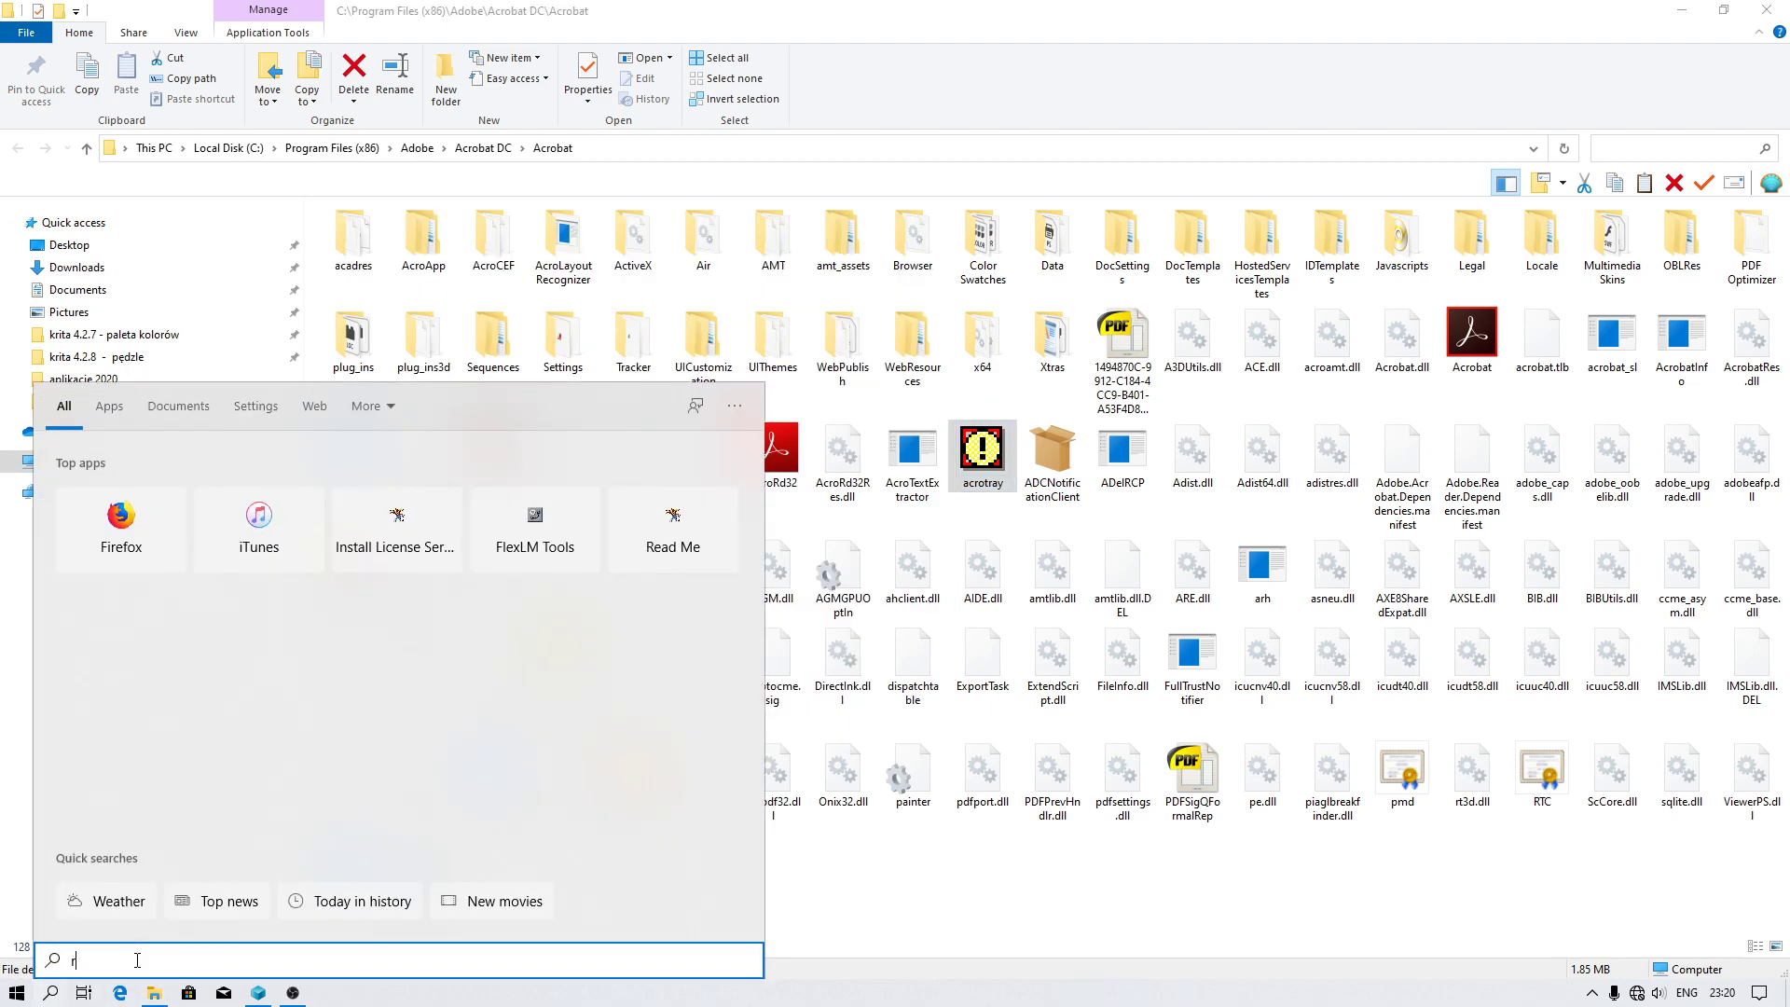
text(istry)
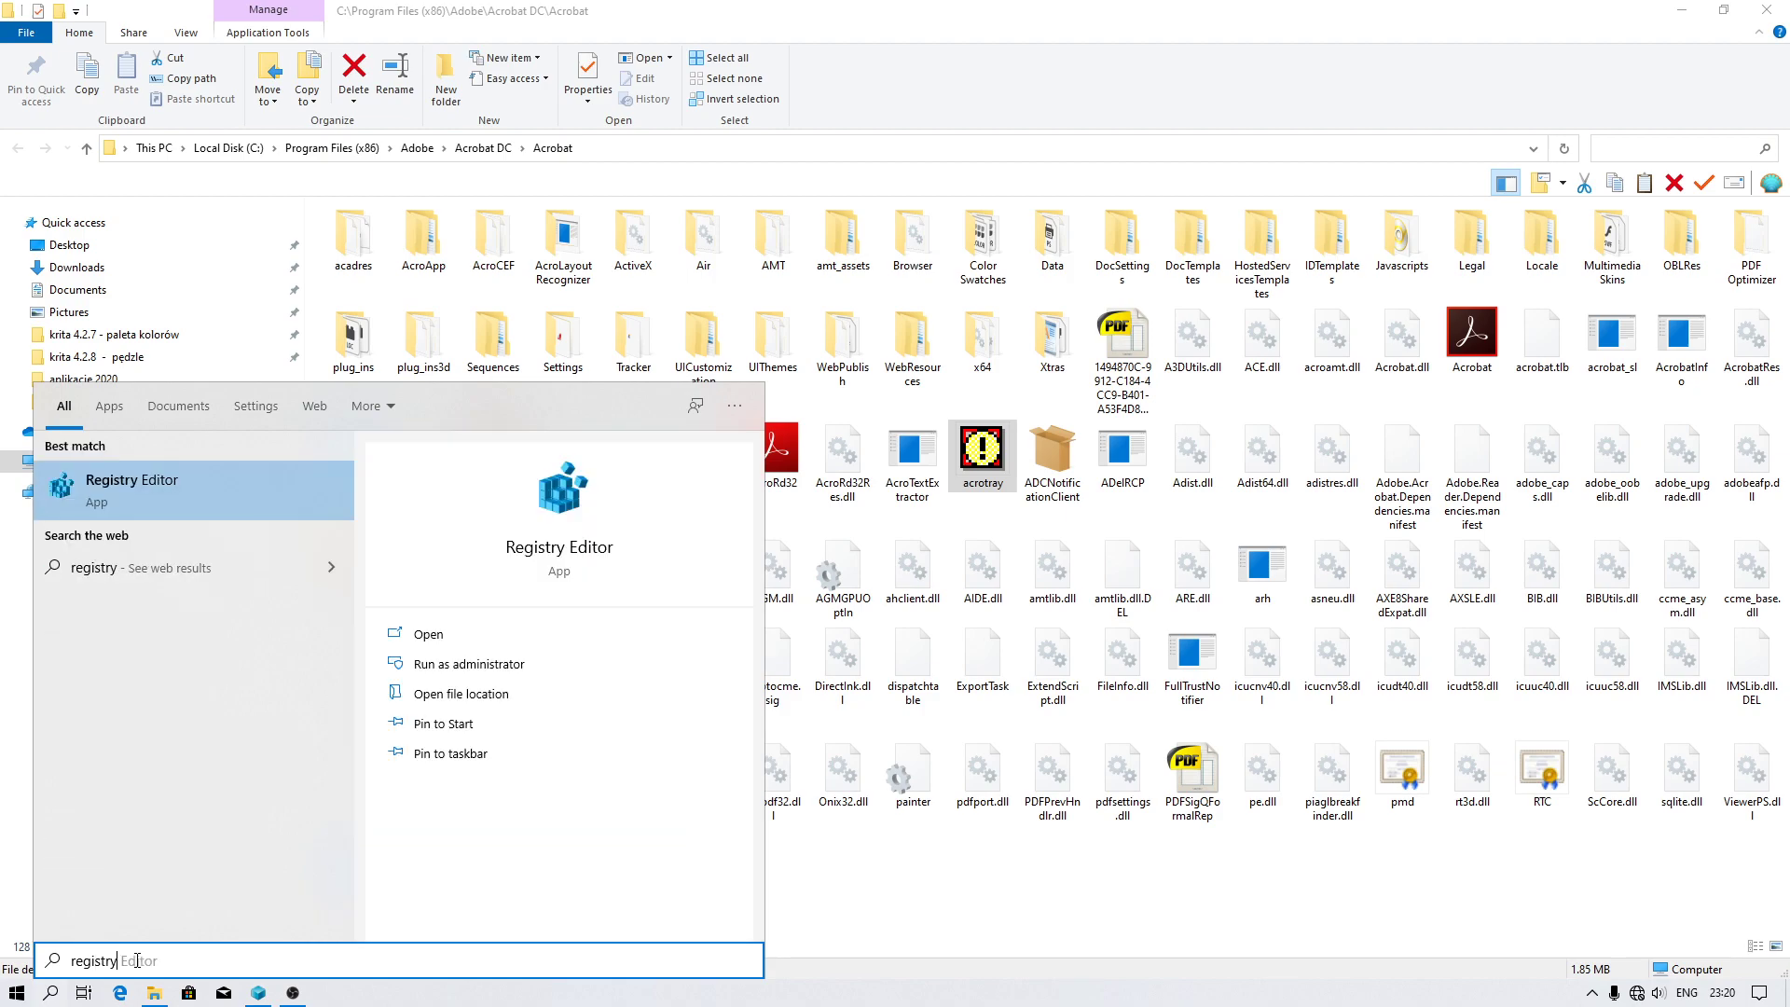
Launch Registry Editor and reset its tree to the top-level hives
click(173, 489)
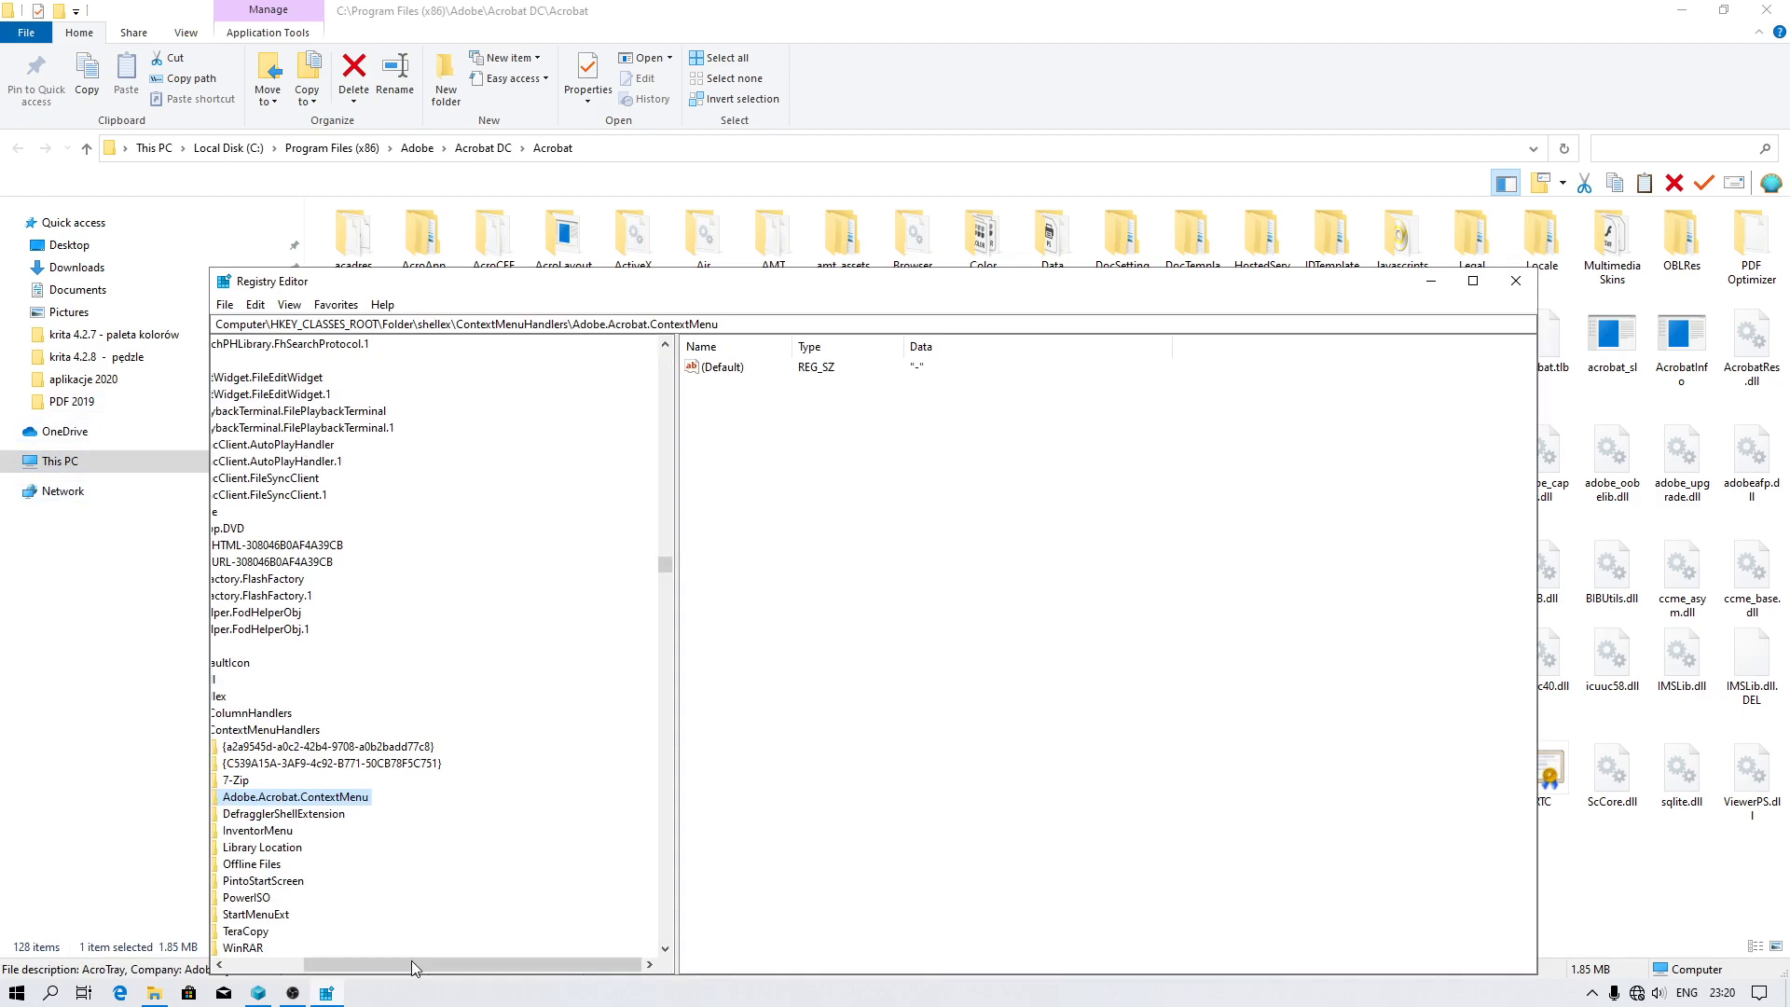
drag(412, 961, 337, 963)
mouse_move(663, 574)
mouse_down()
mouse_move(676, 345)
mouse_move(687, 561)
mouse_move(515, 360)
mouse_up()
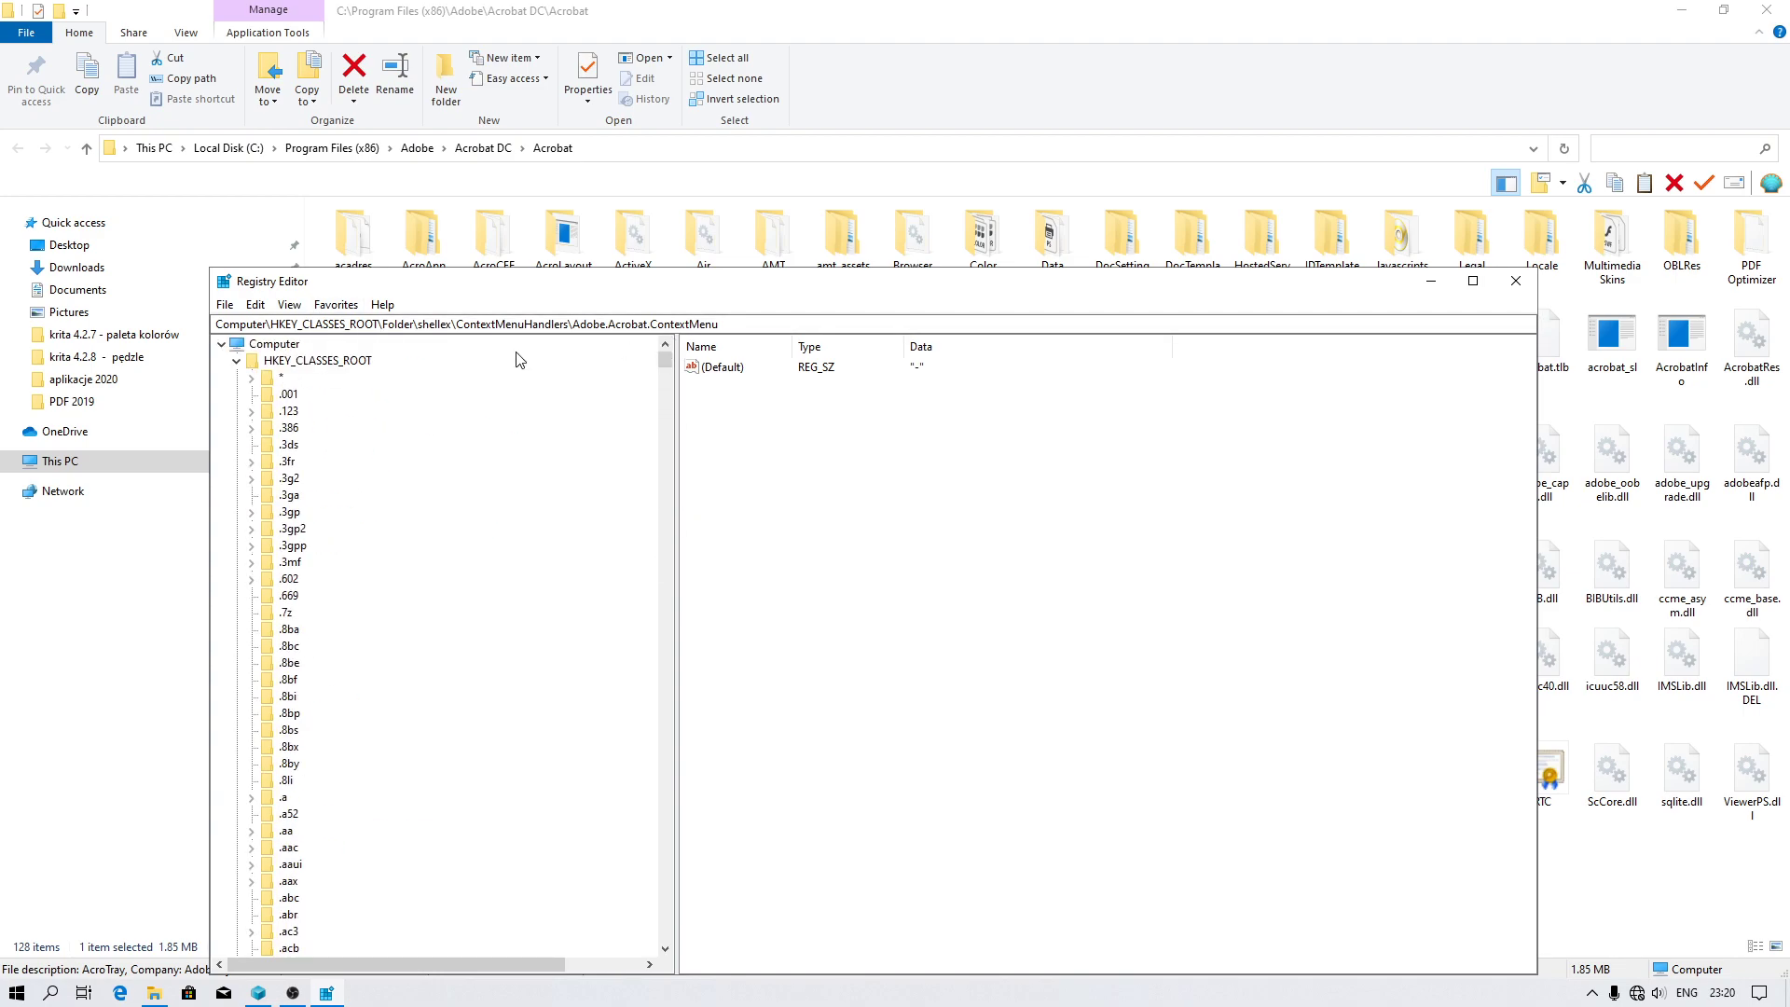
click(236, 361)
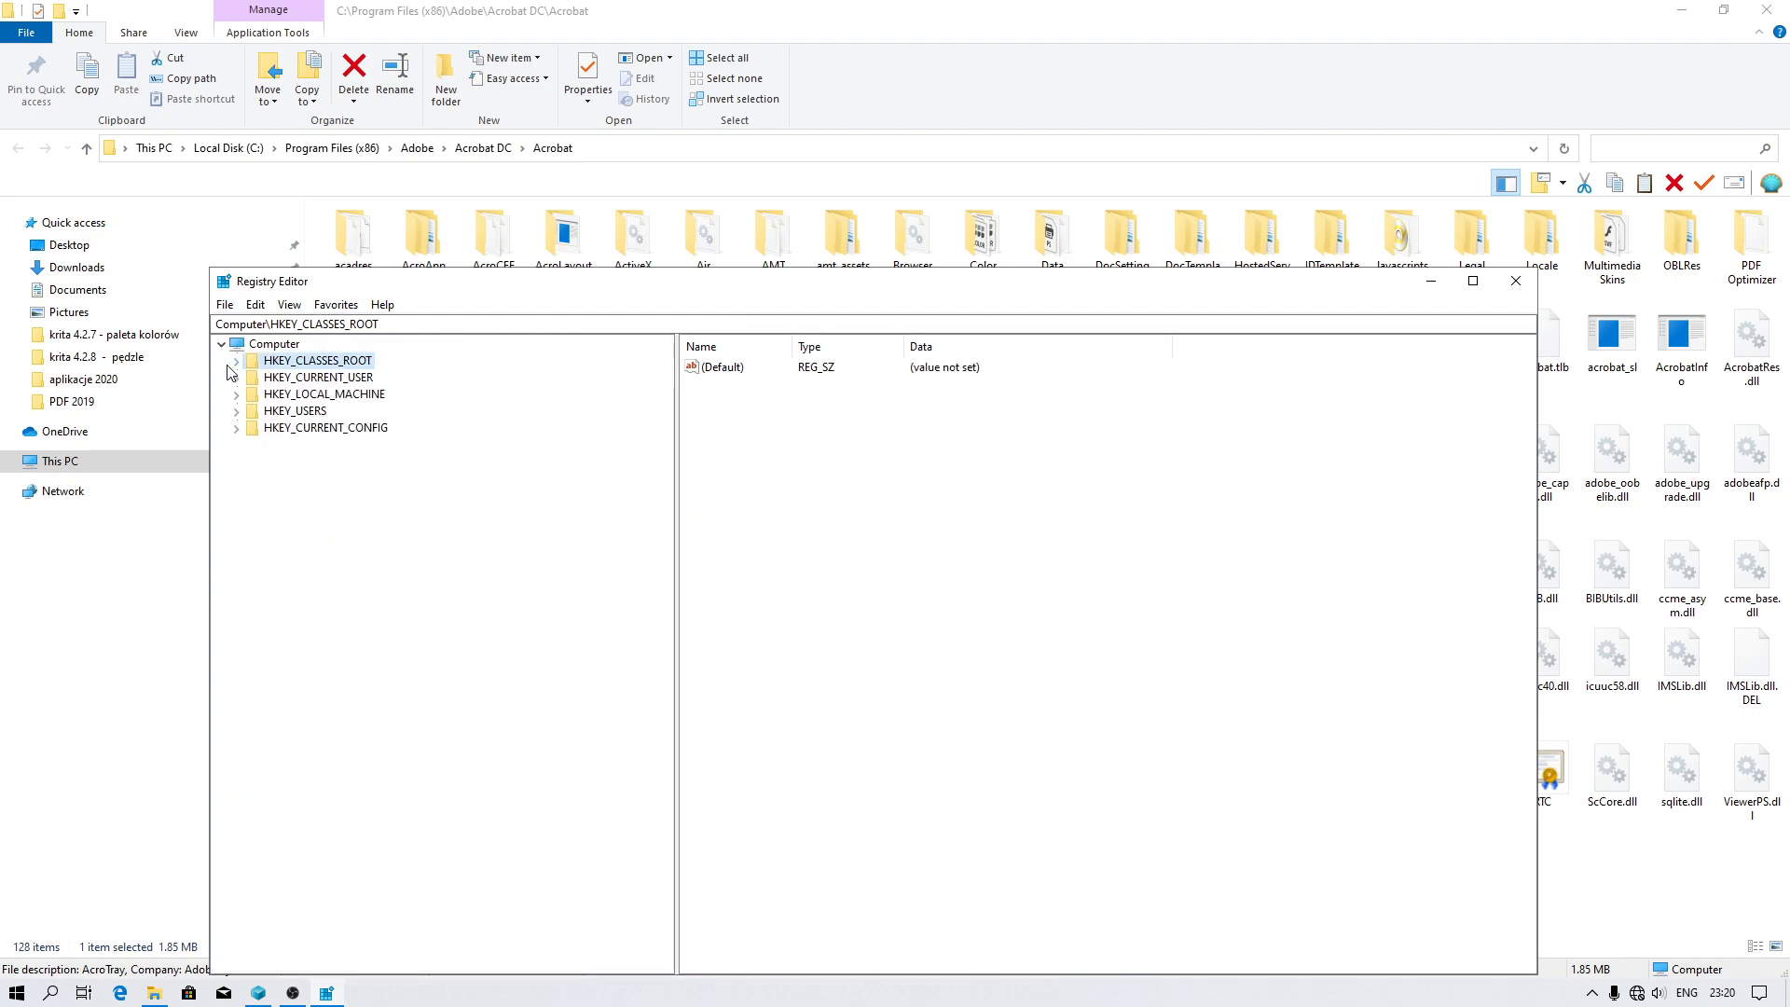
click(235, 361)
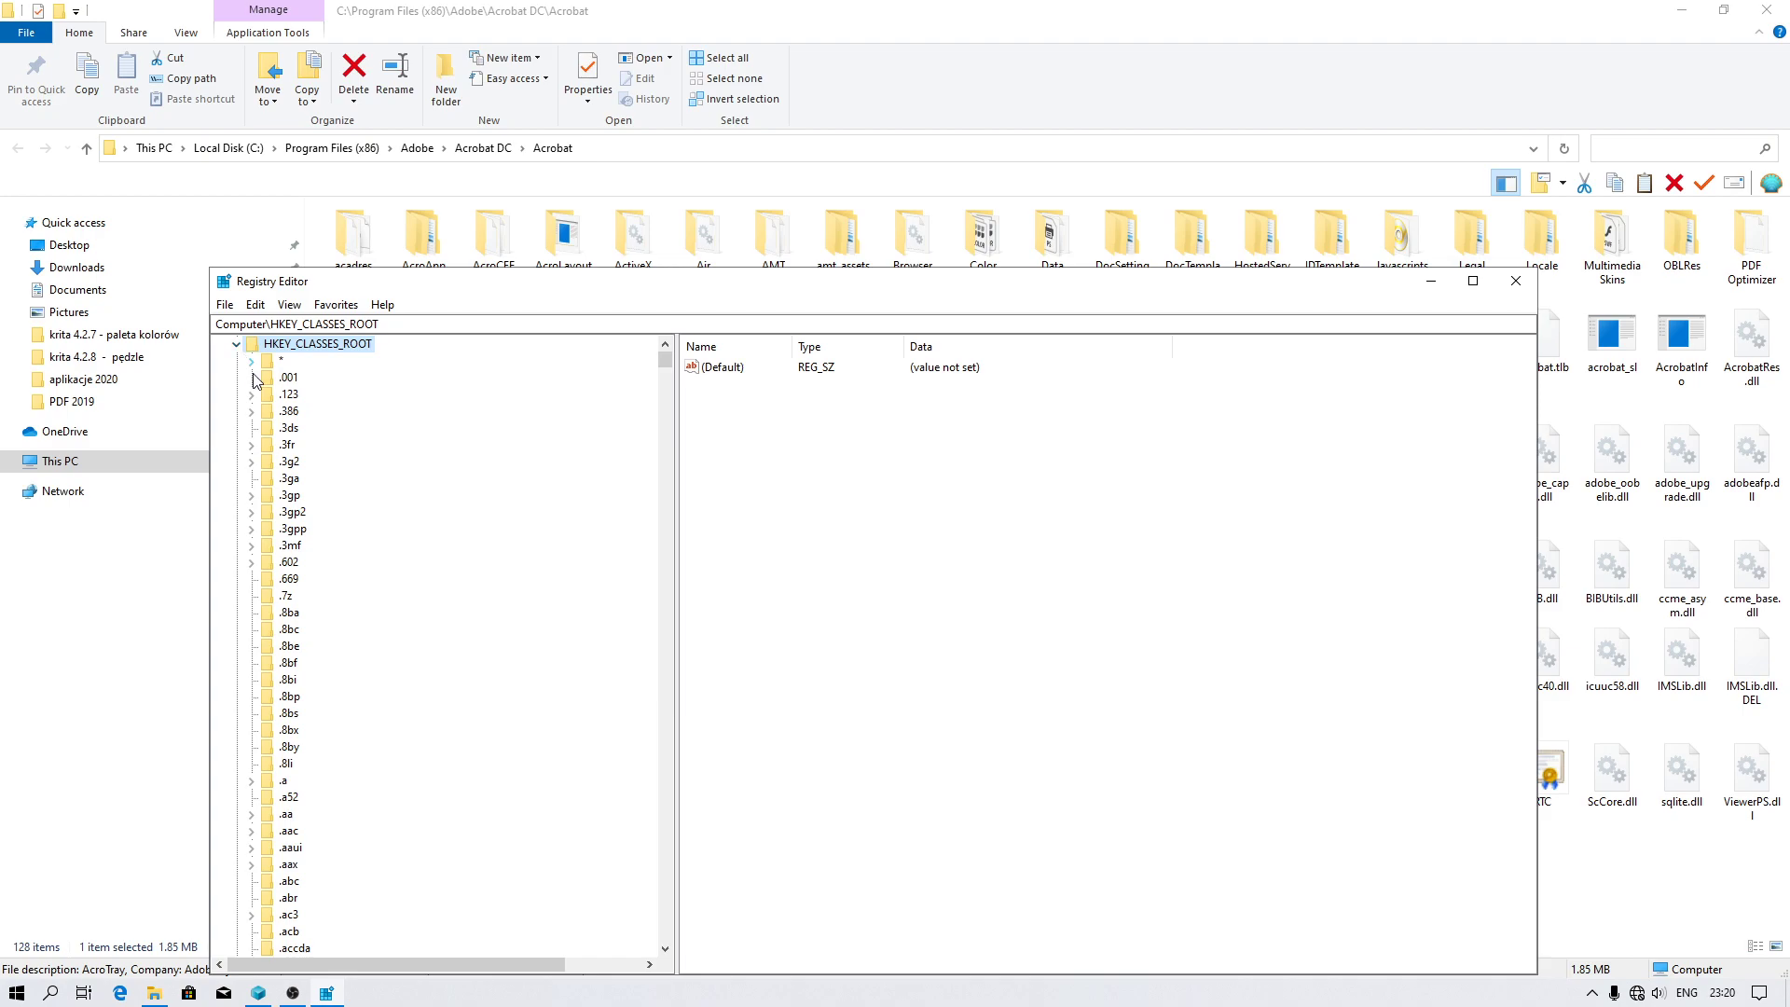
scroll(254, 379, up, 1)
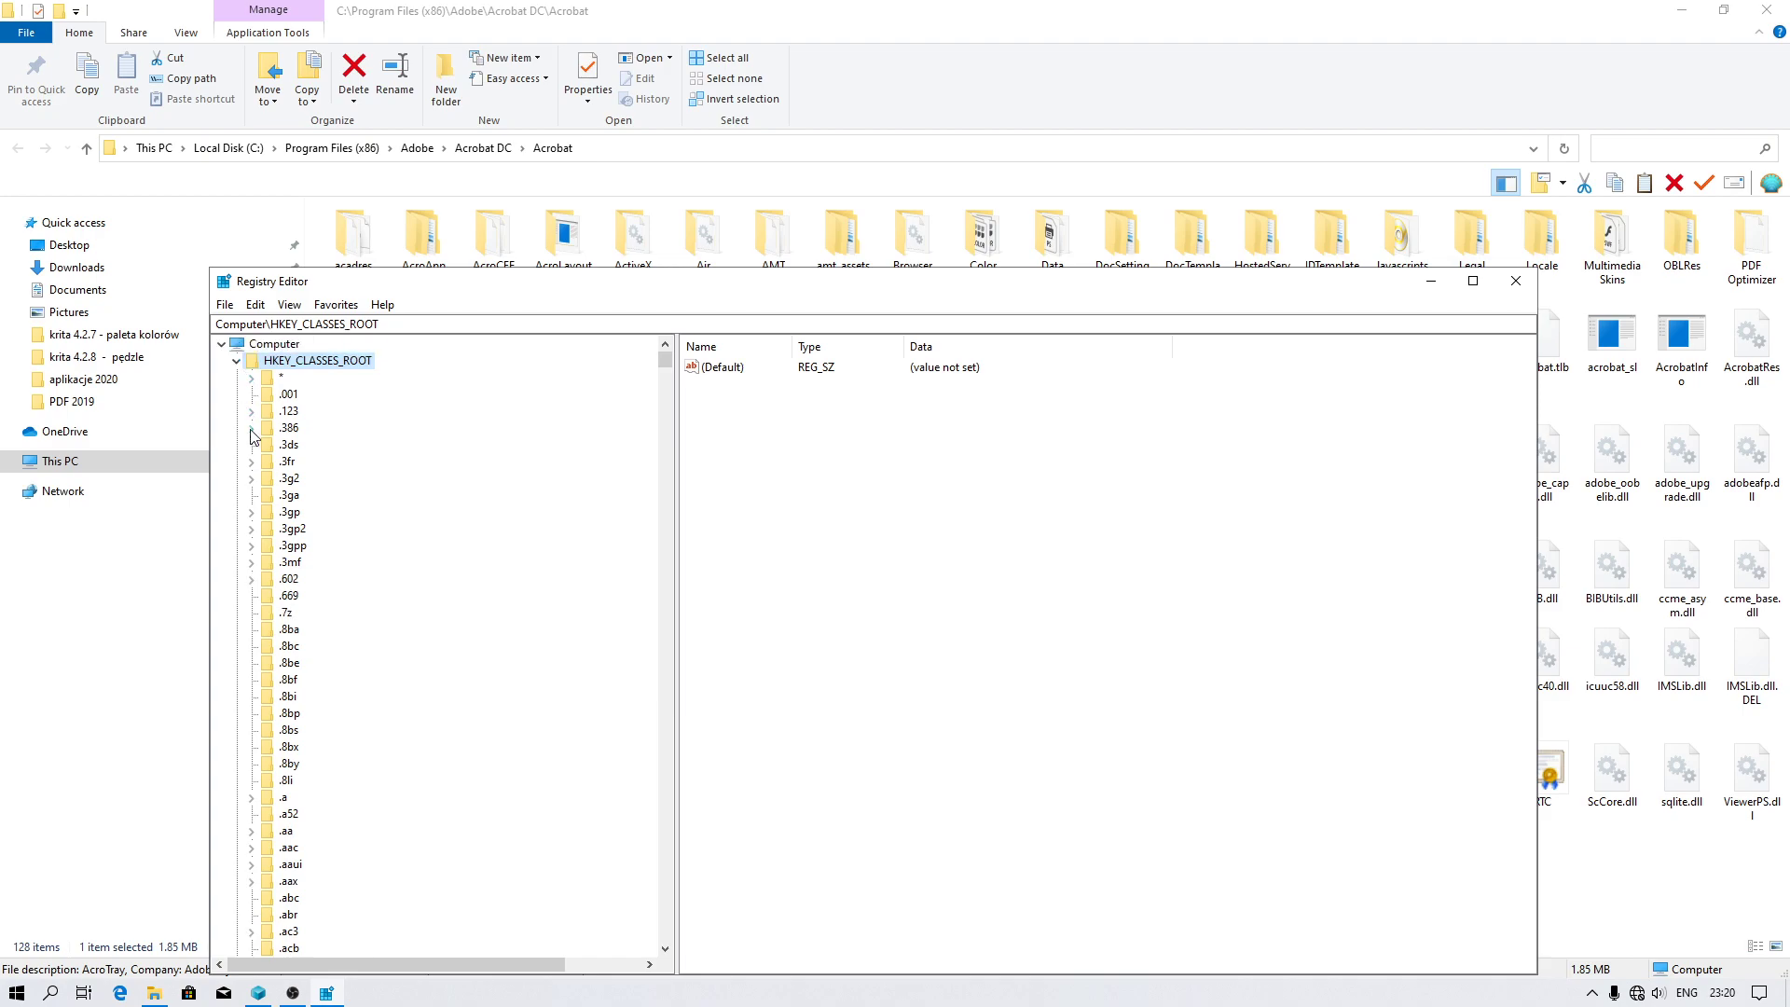
click(237, 363)
Select HKEY_CLASSES_ROOT among the hives and expand it to list its file-type subkeys
click(343, 378)
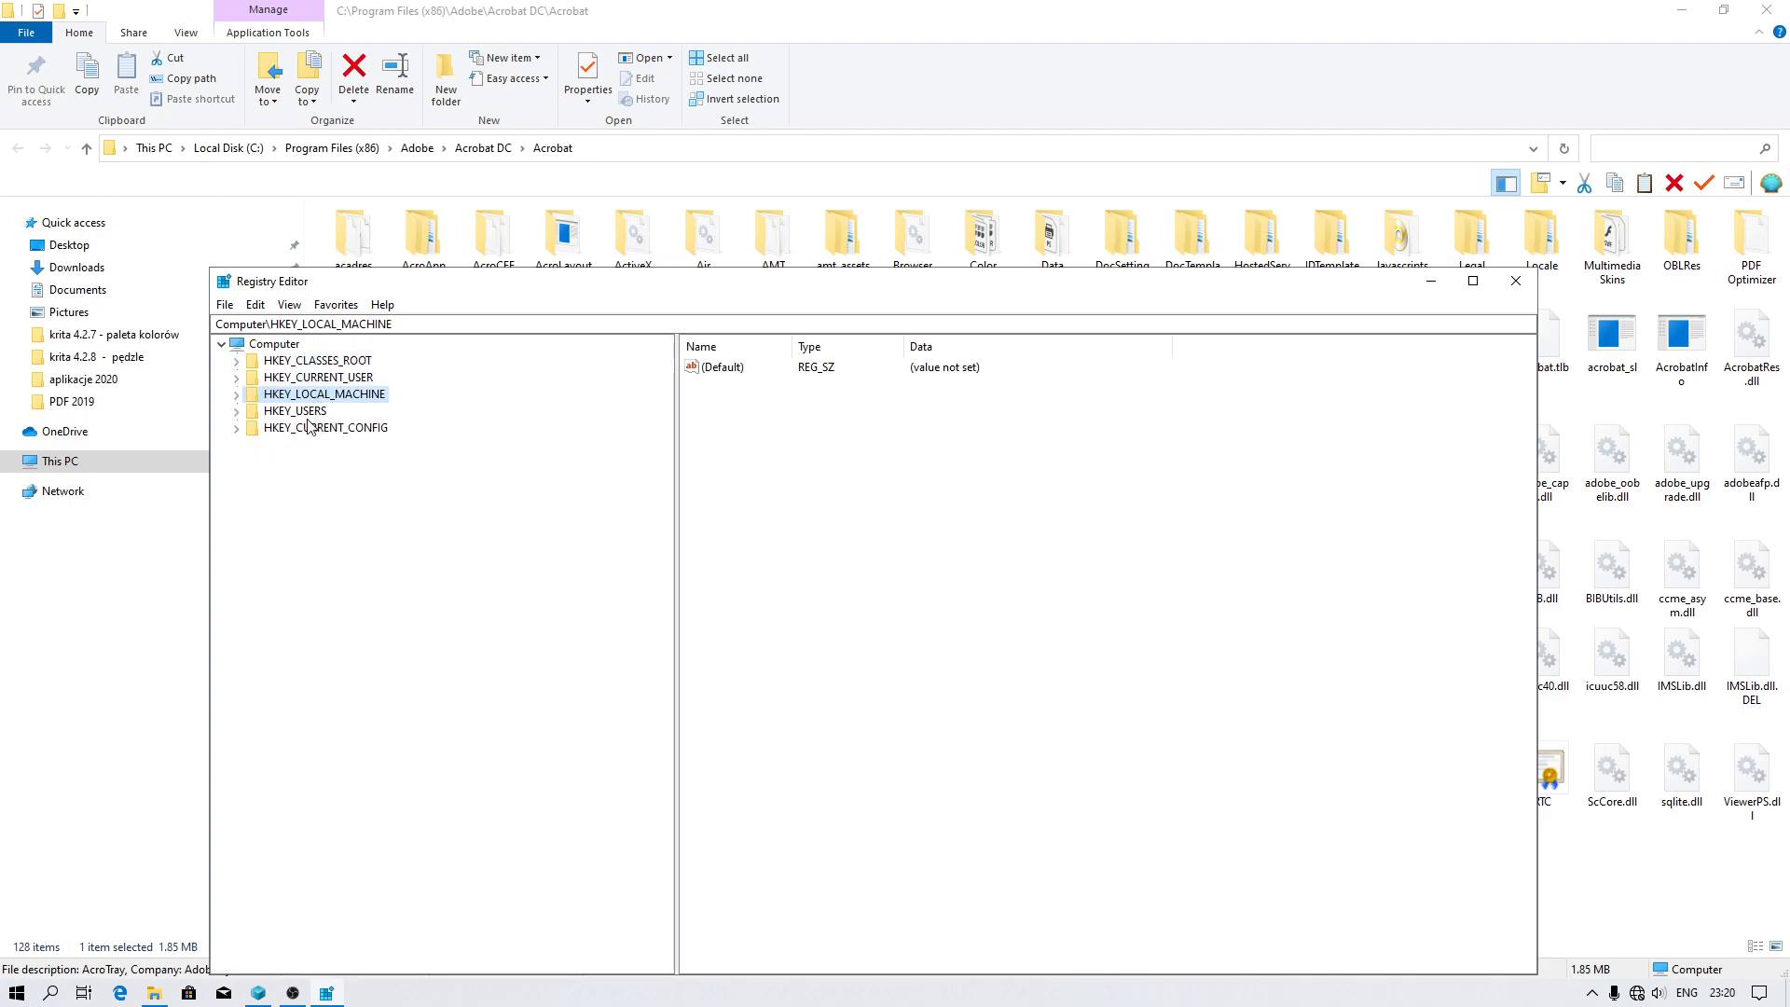
click(309, 425)
click(332, 363)
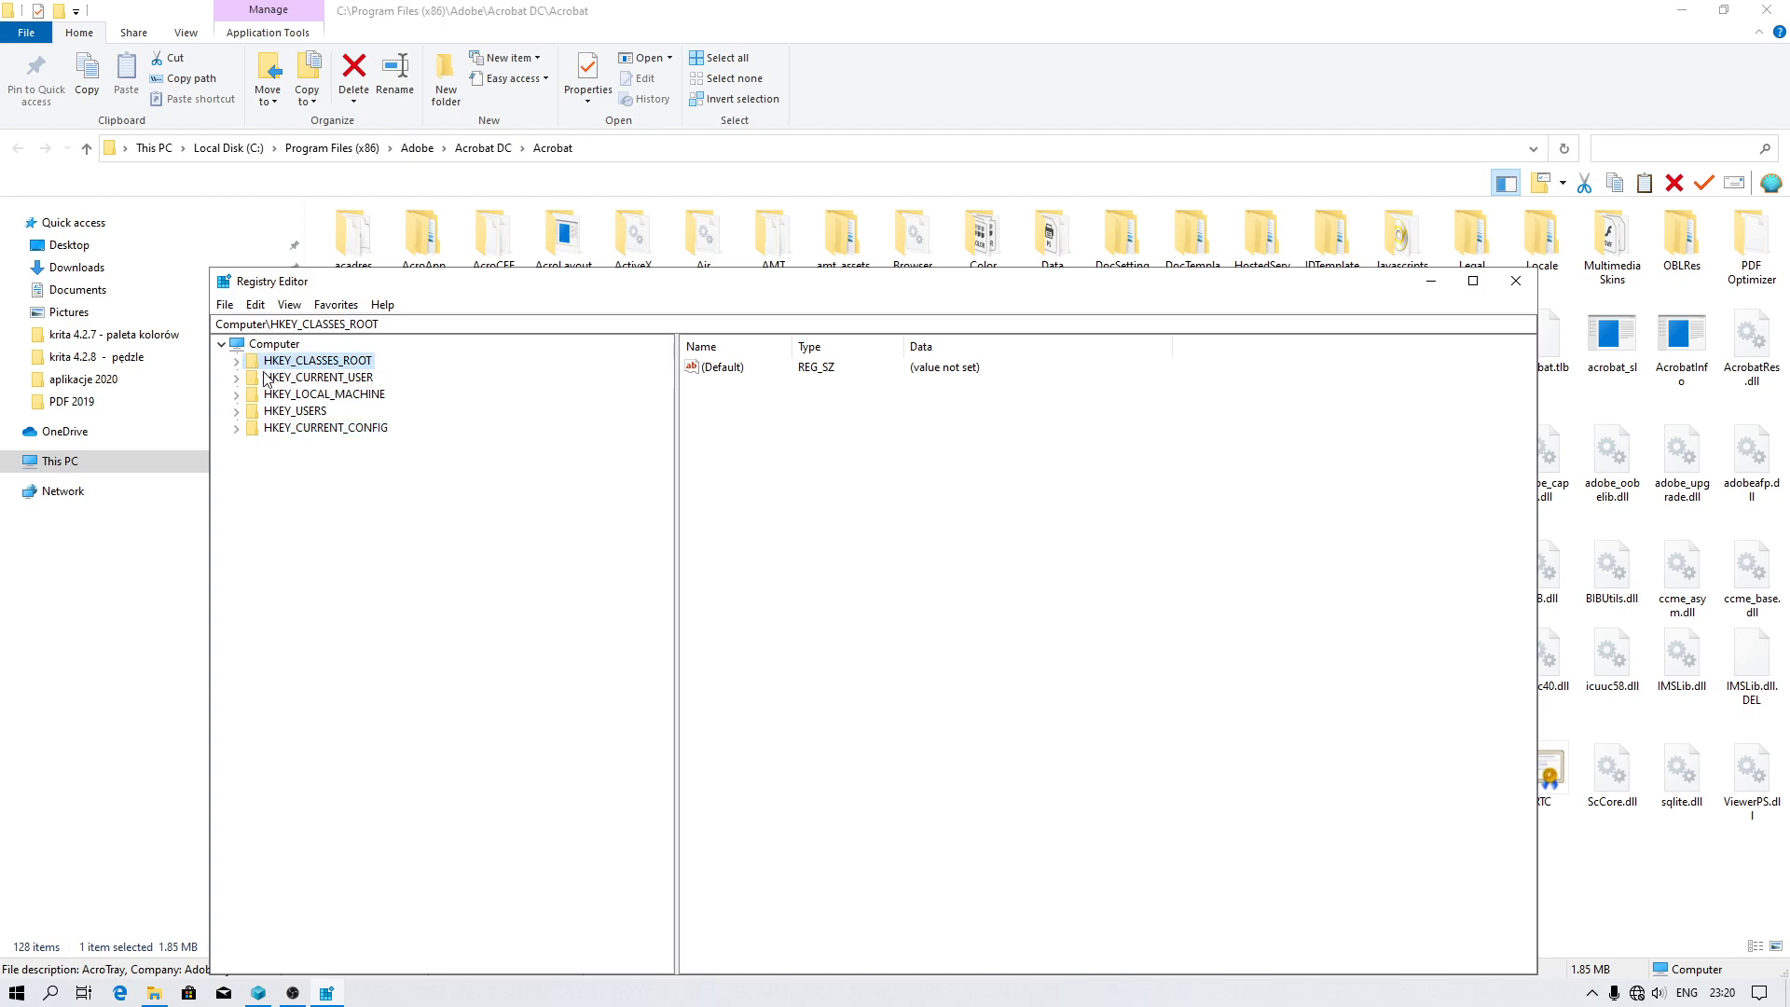
click(234, 367)
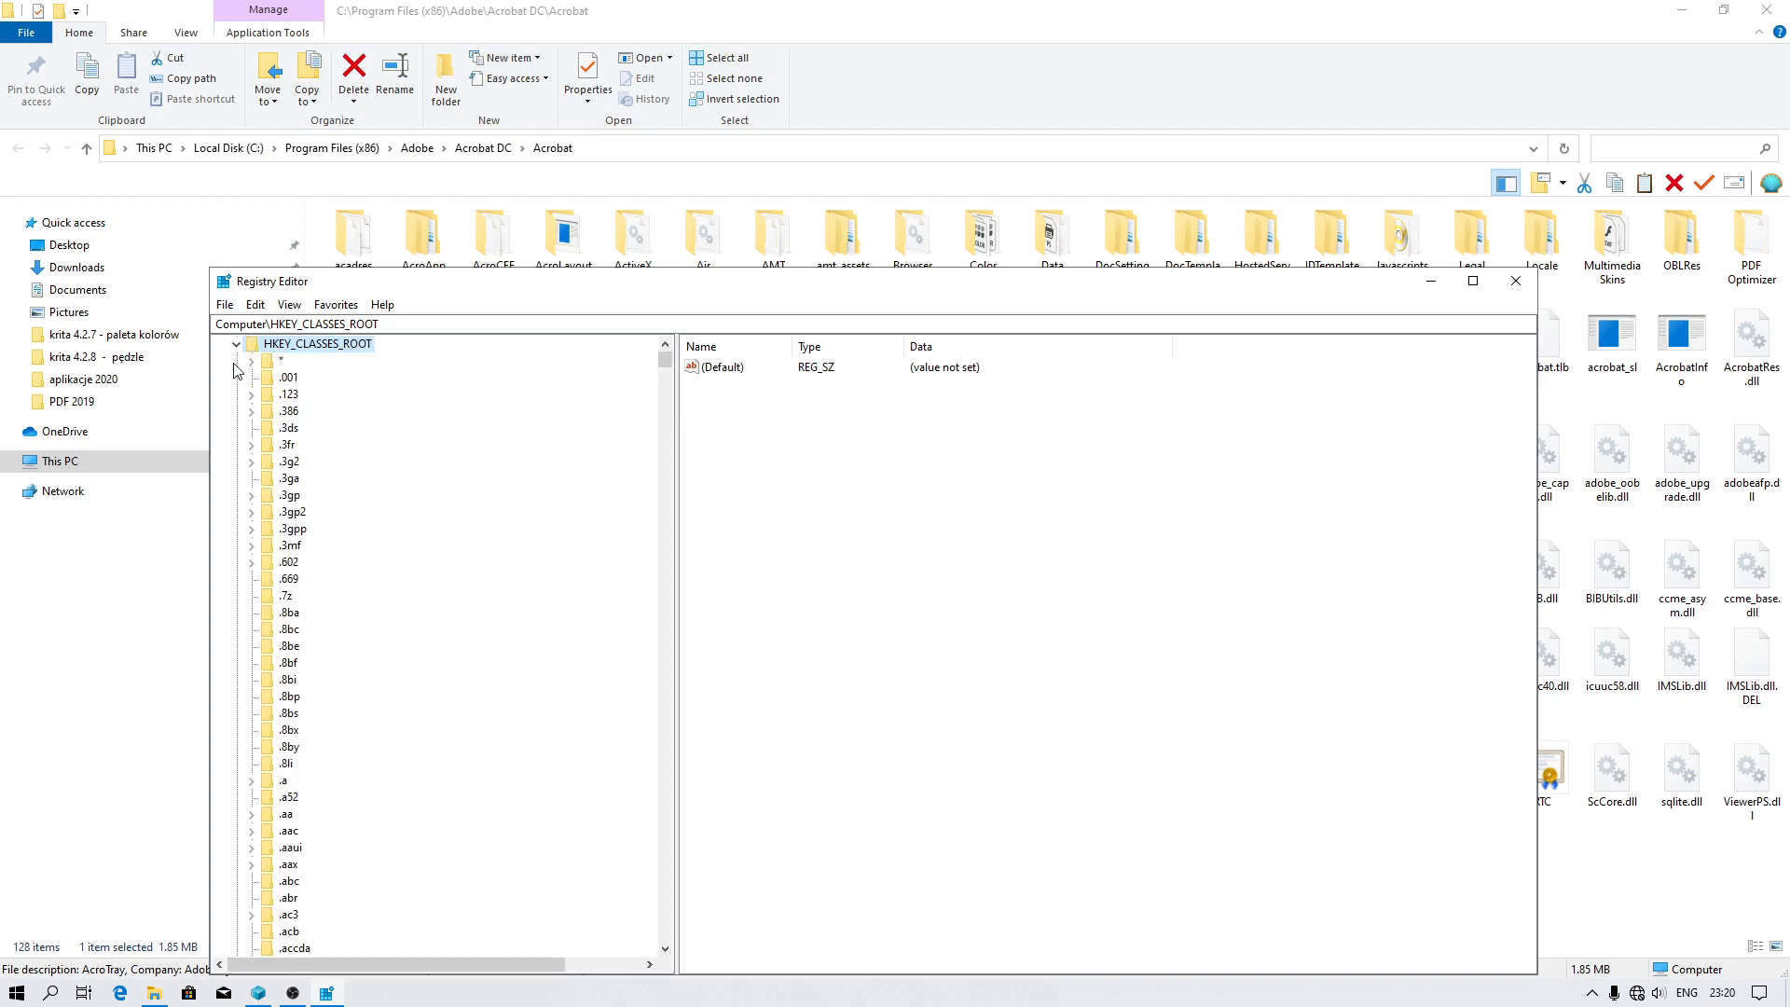
scroll(332, 604, down, 10)
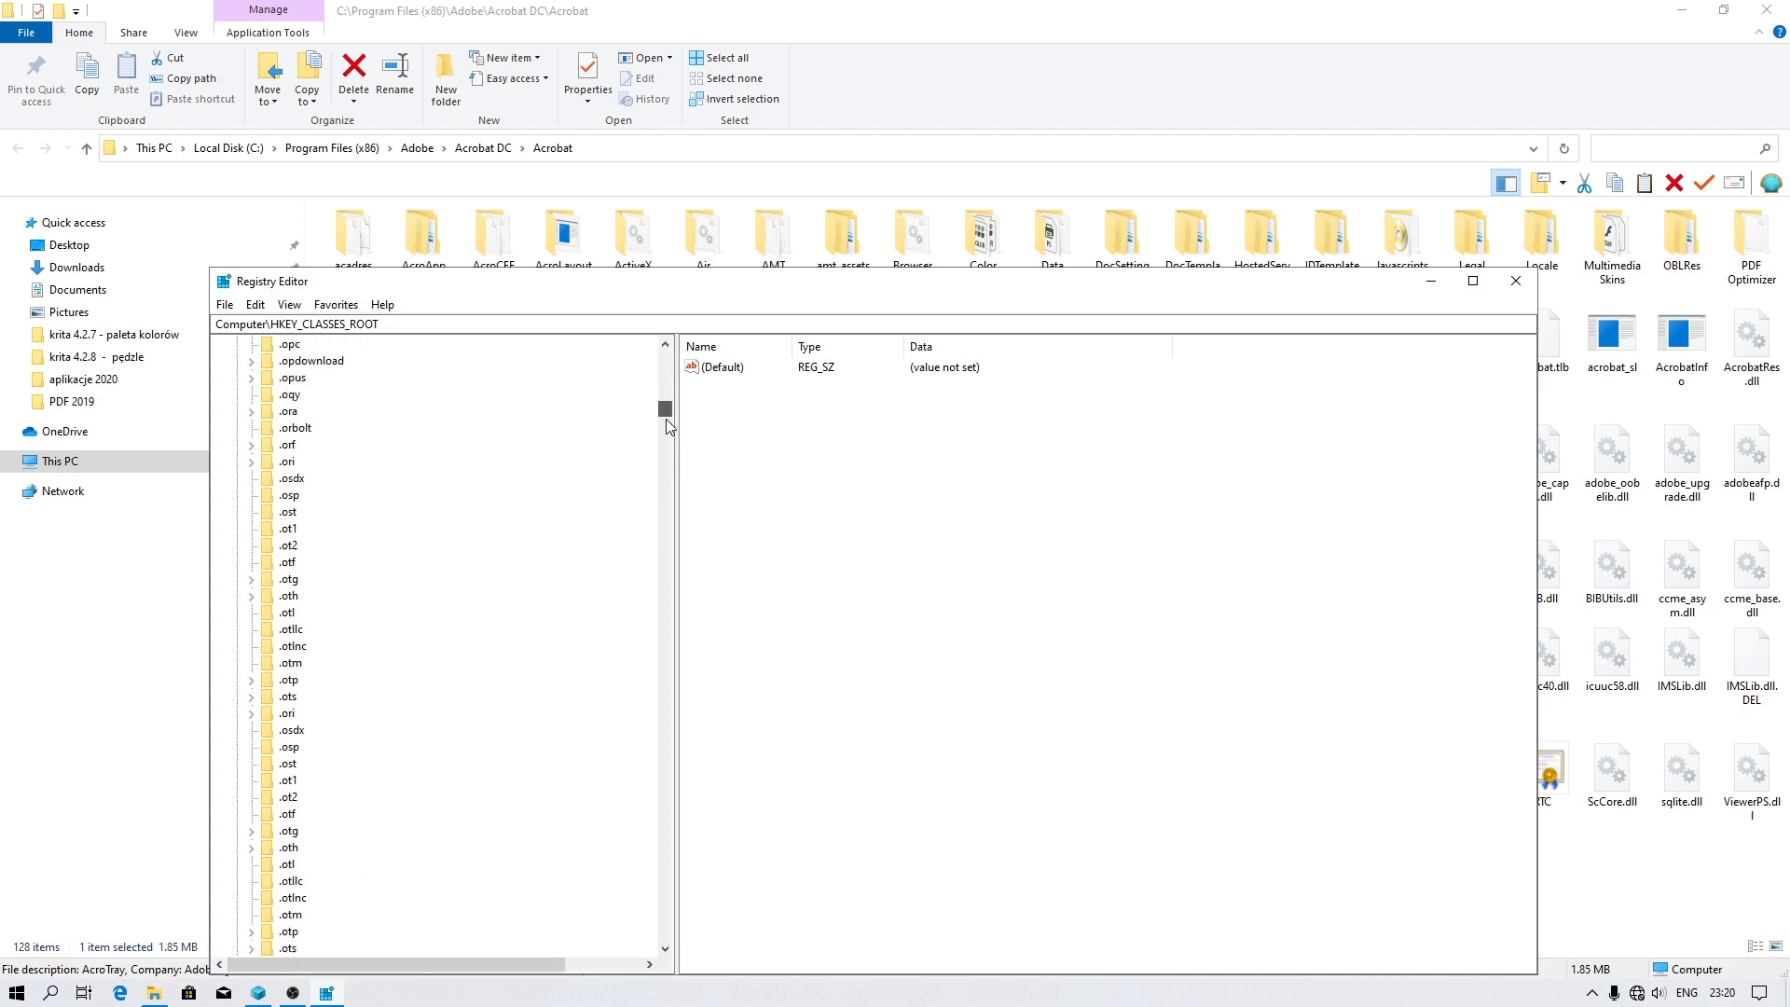
drag(666, 419, 637, 565)
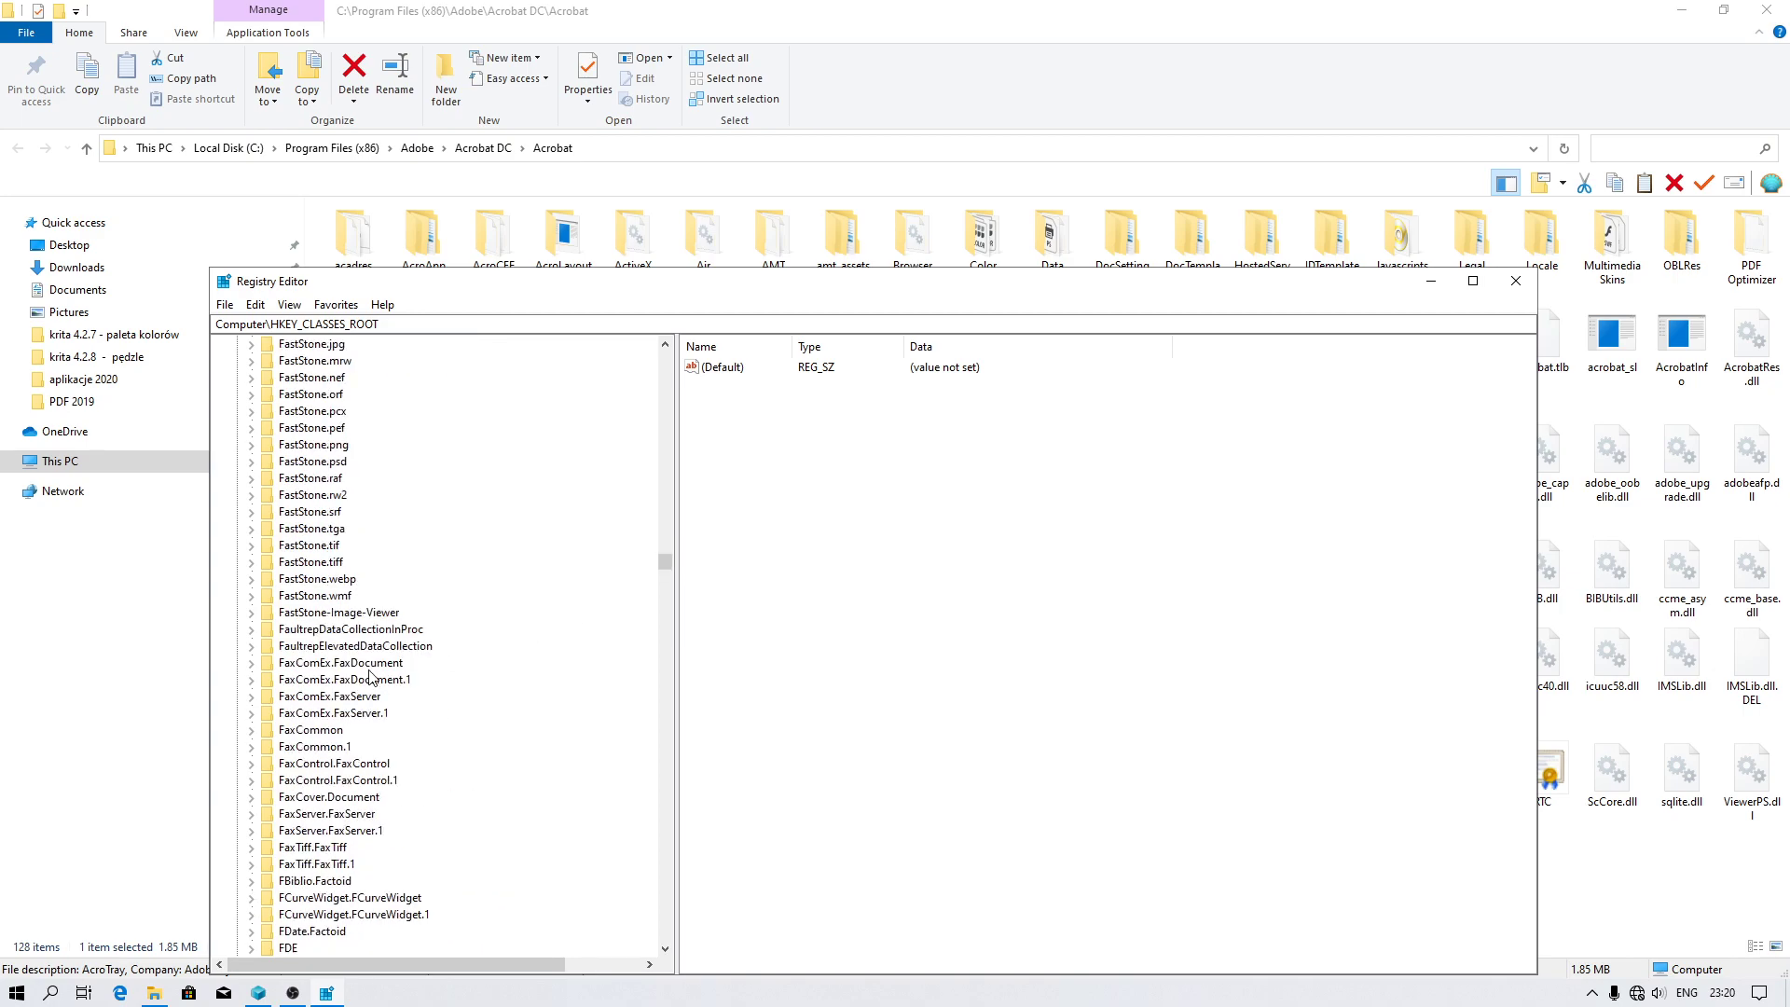
scroll(340, 707, down, 4)
scroll(322, 756, down, 4)
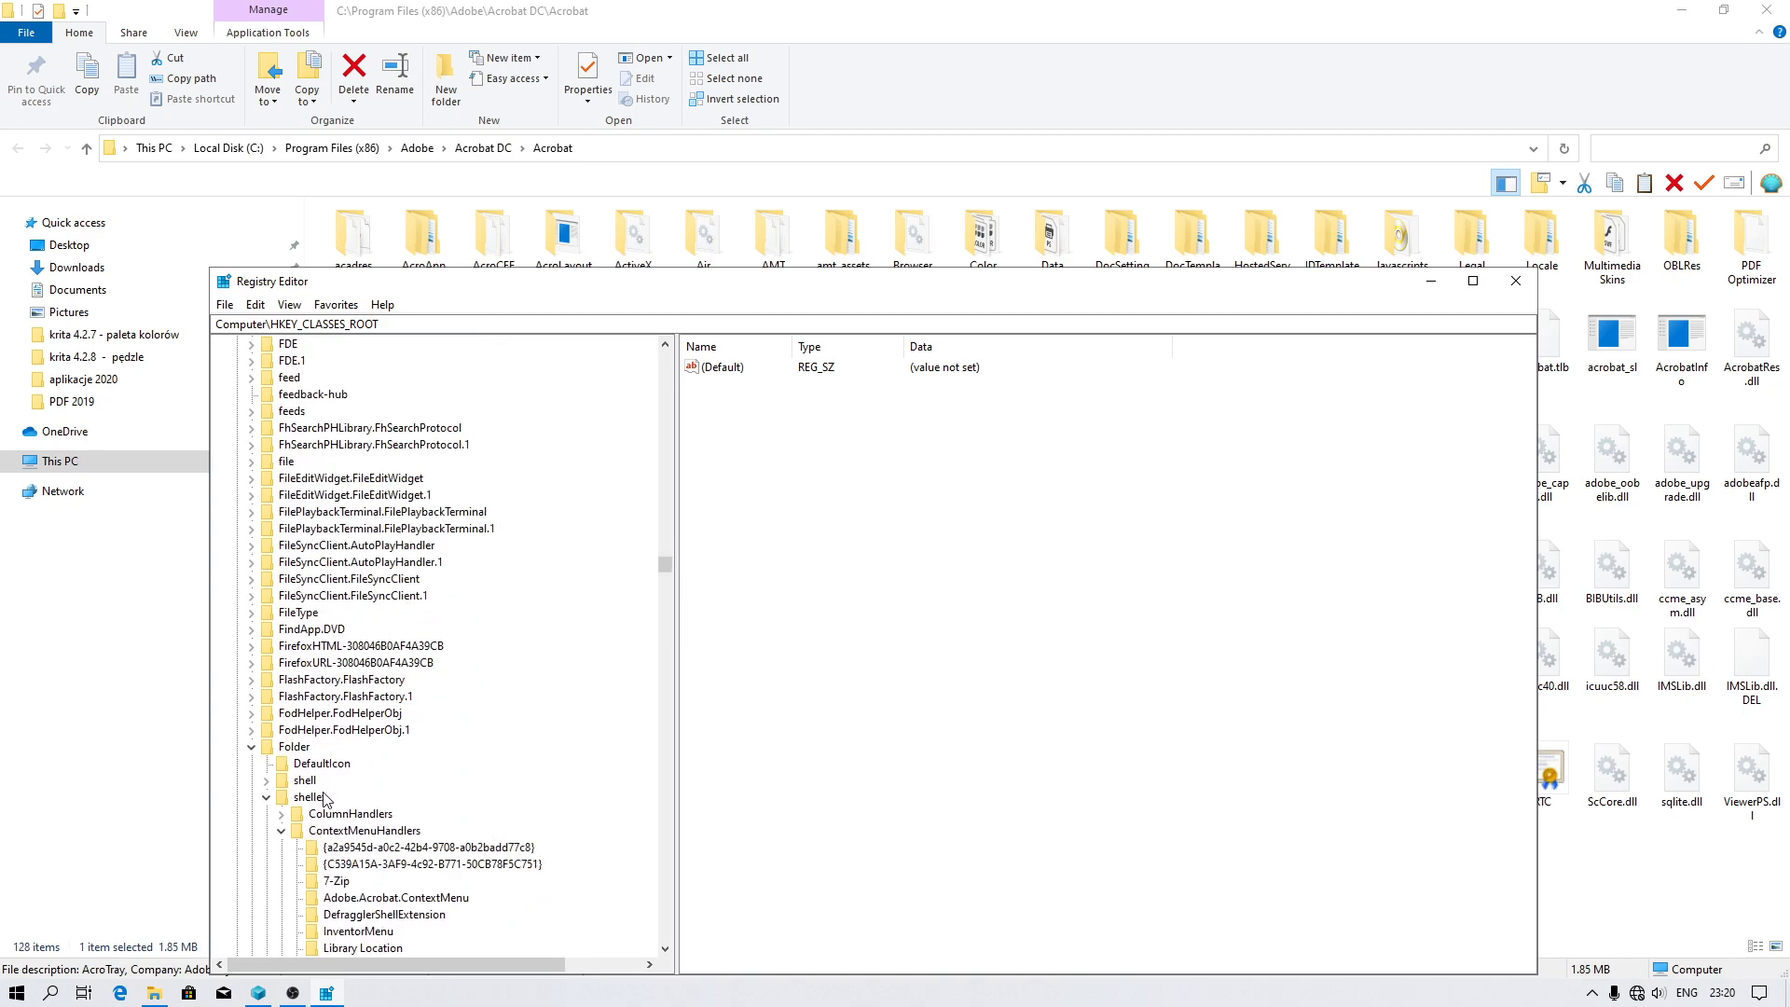
Navigate to Folder\shellex\ContextMenuHandlers\Adobe.Acrobat.ContextMenu under HKEY_CLASSES_ROOT
click(294, 746)
scroll(299, 756, down, 1)
scroll(299, 756, down, 1)
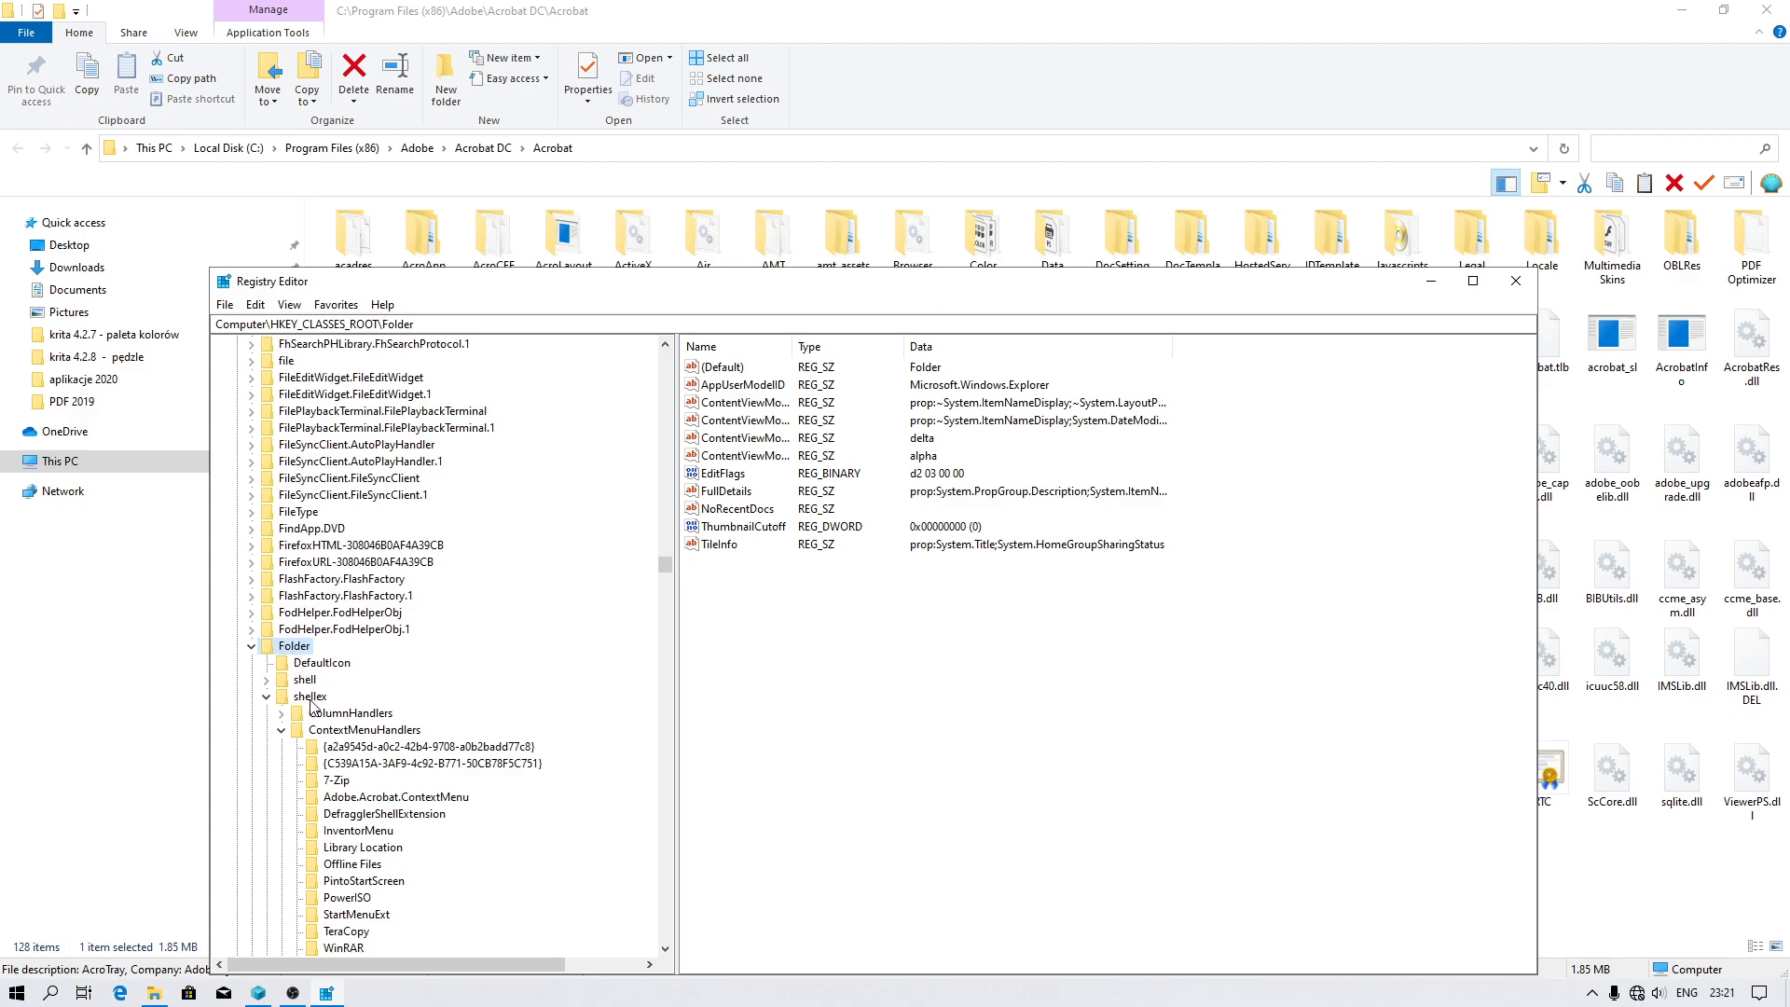
click(267, 697)
click(312, 703)
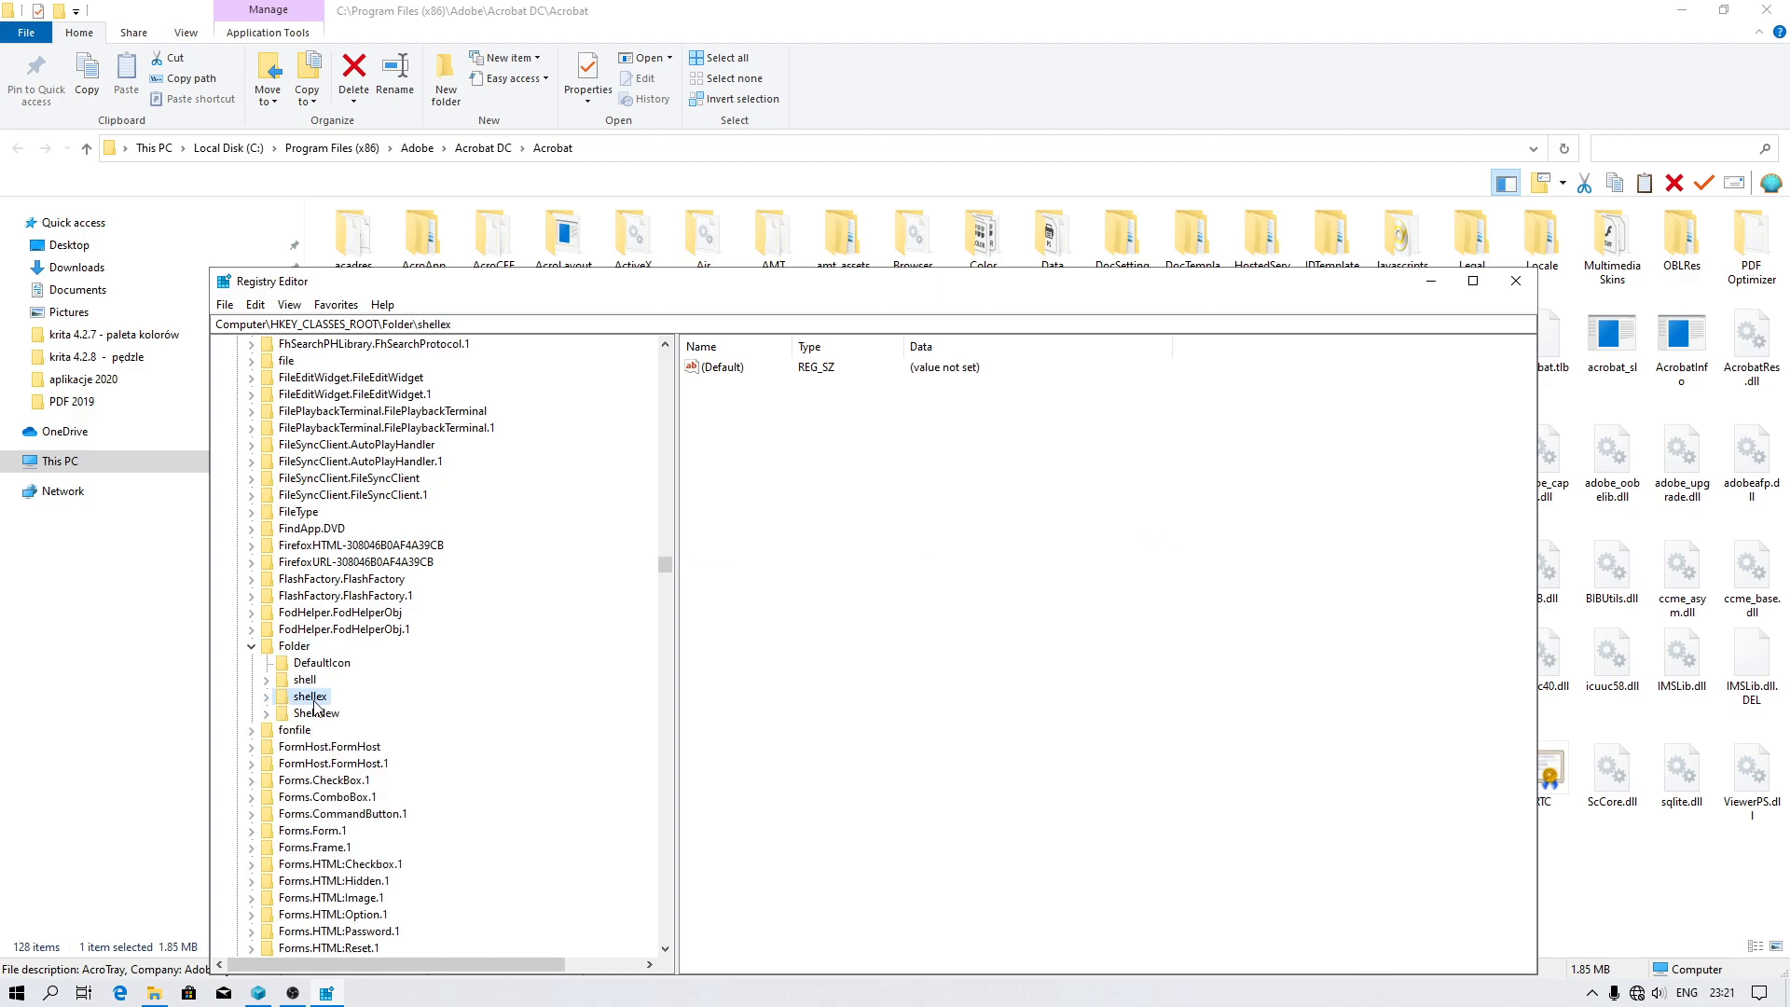
click(267, 697)
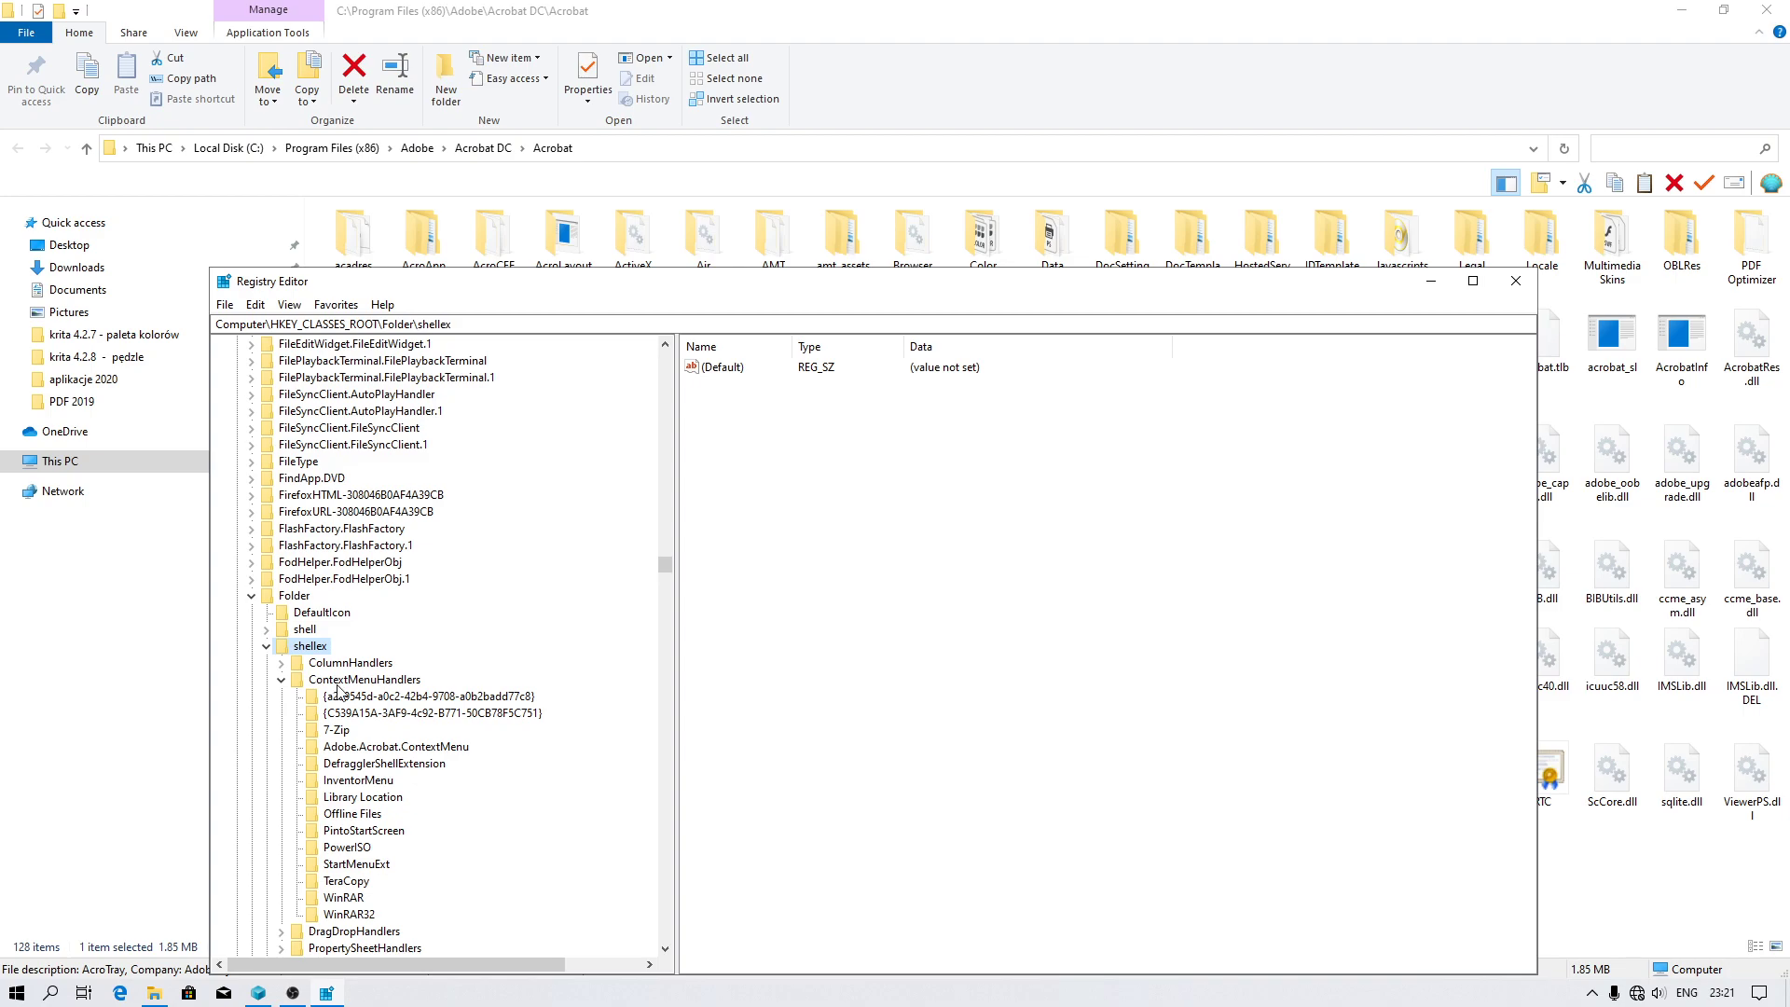
click(341, 681)
click(375, 750)
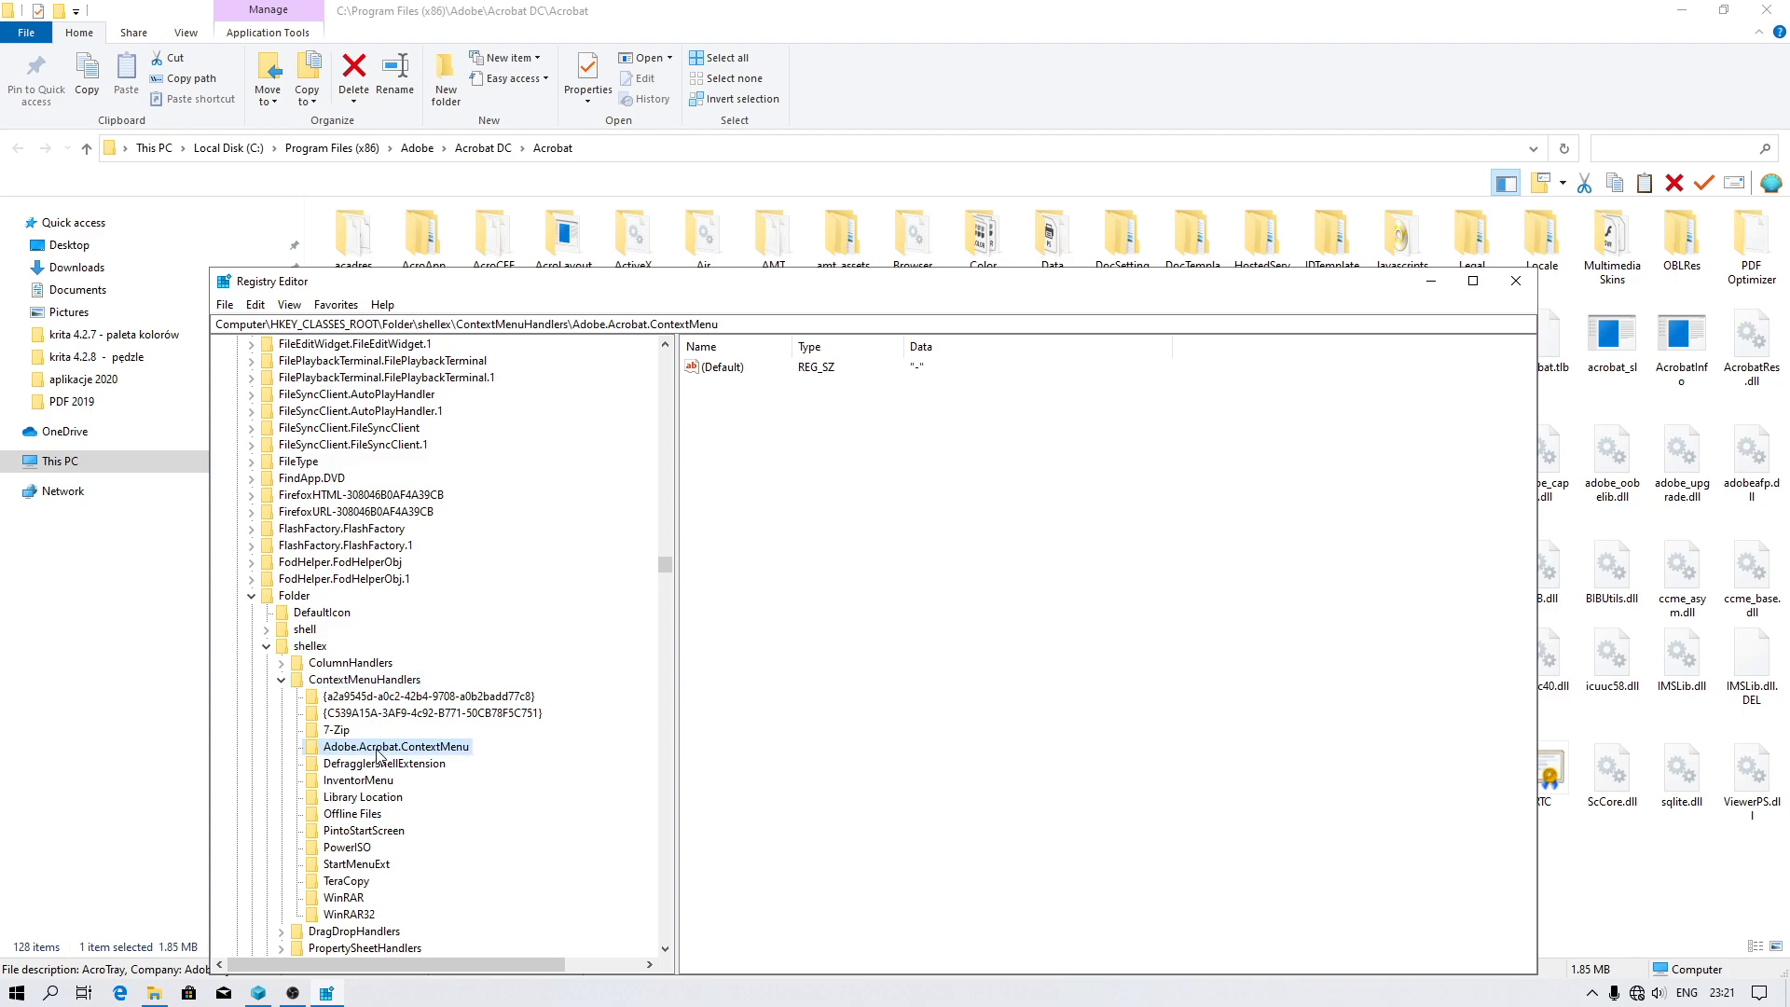
Open the handler's (Default) value in Edit String, data '-', then bring up the Start menu
click(728, 375)
double_click(725, 375)
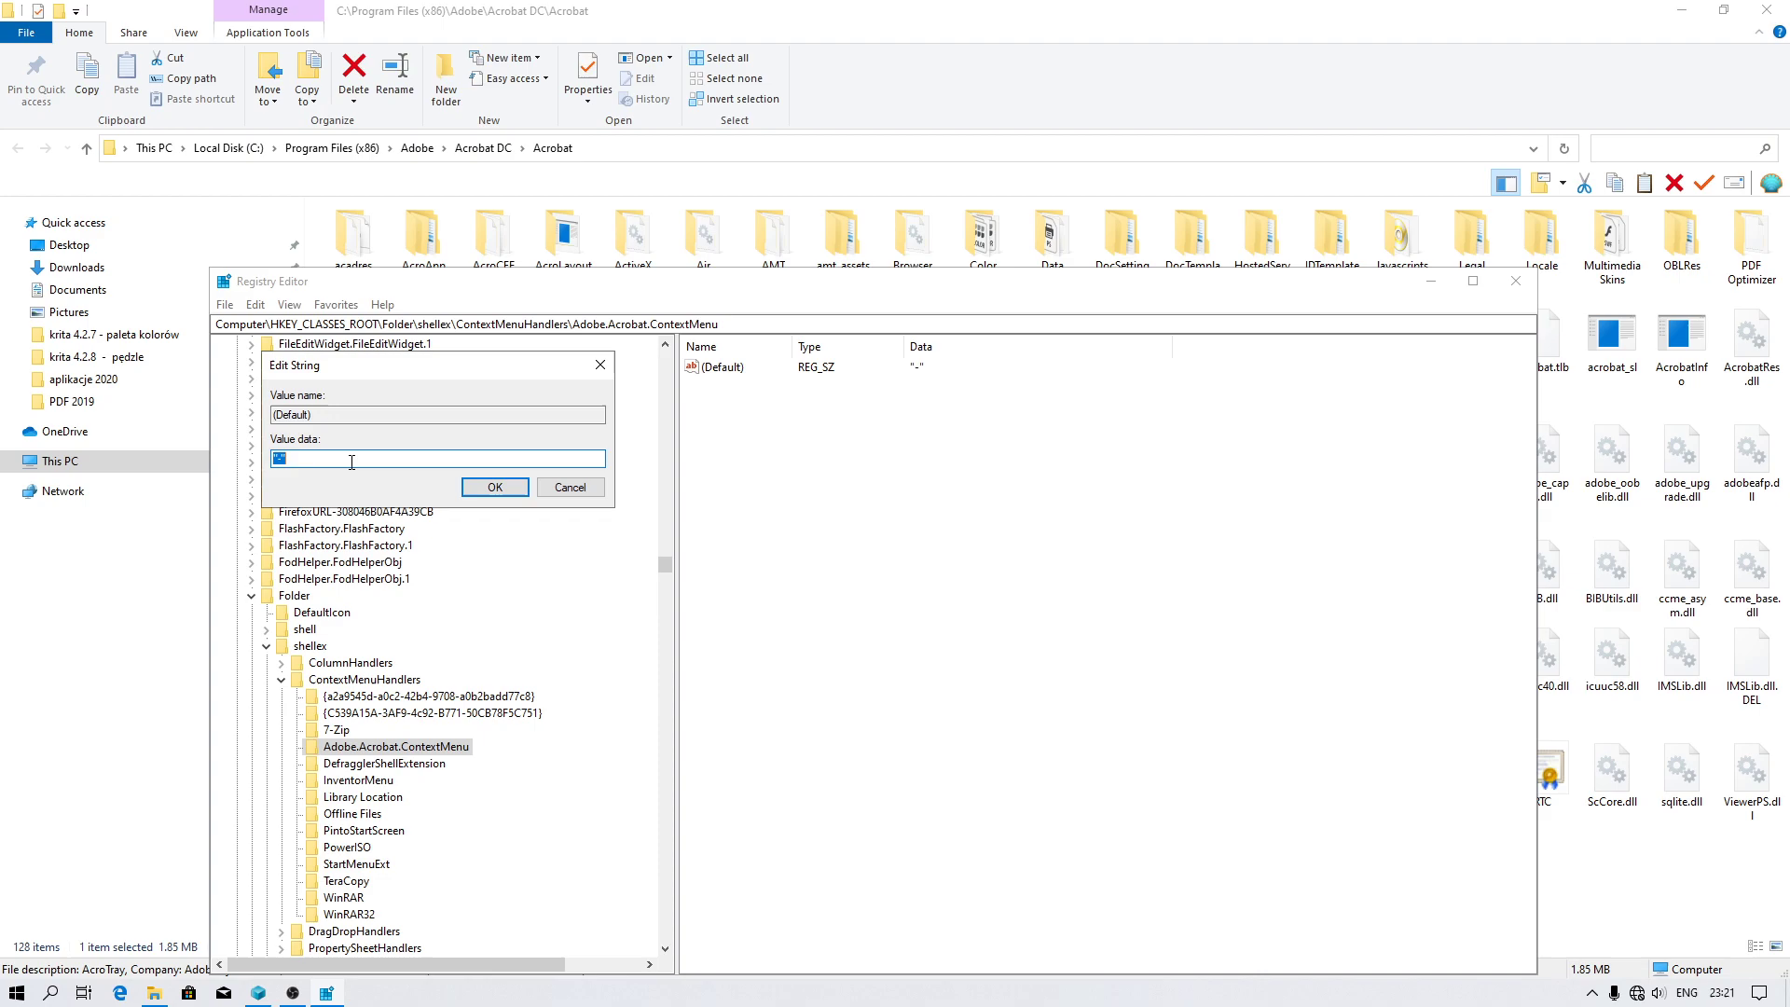
key(End)
click(17, 993)
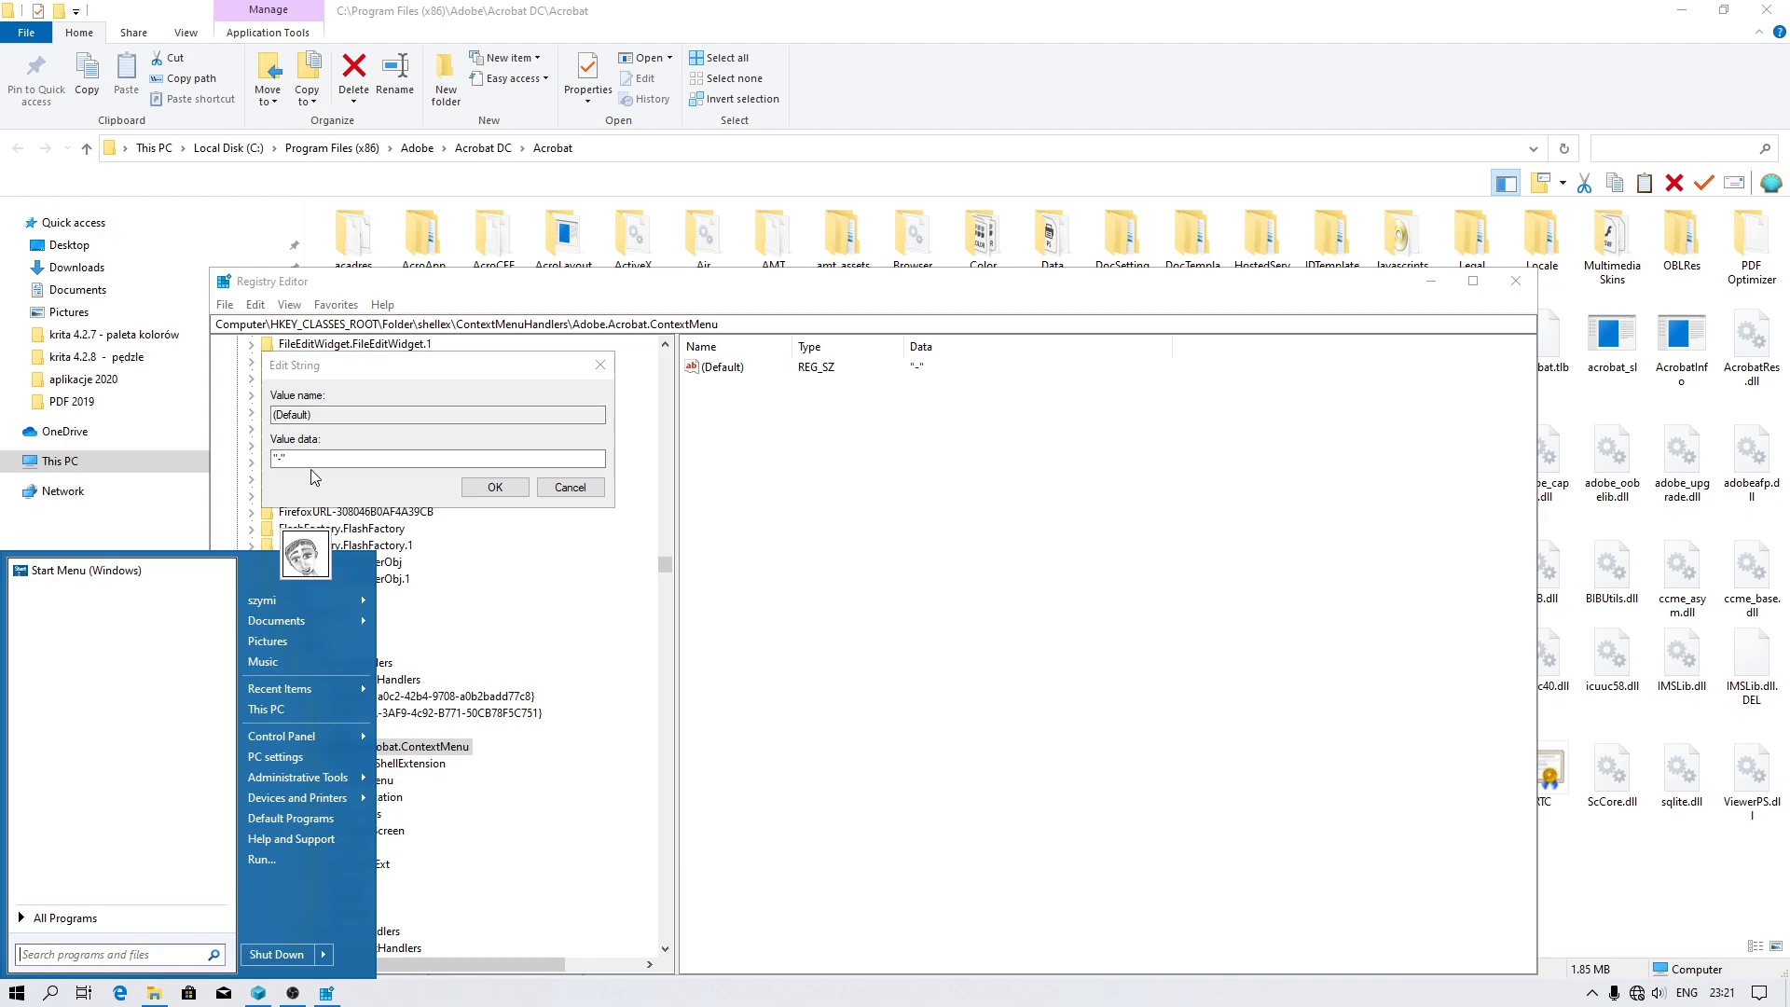
Launch LibreOffice from All Programs and create a new blank Writer document
click(64, 919)
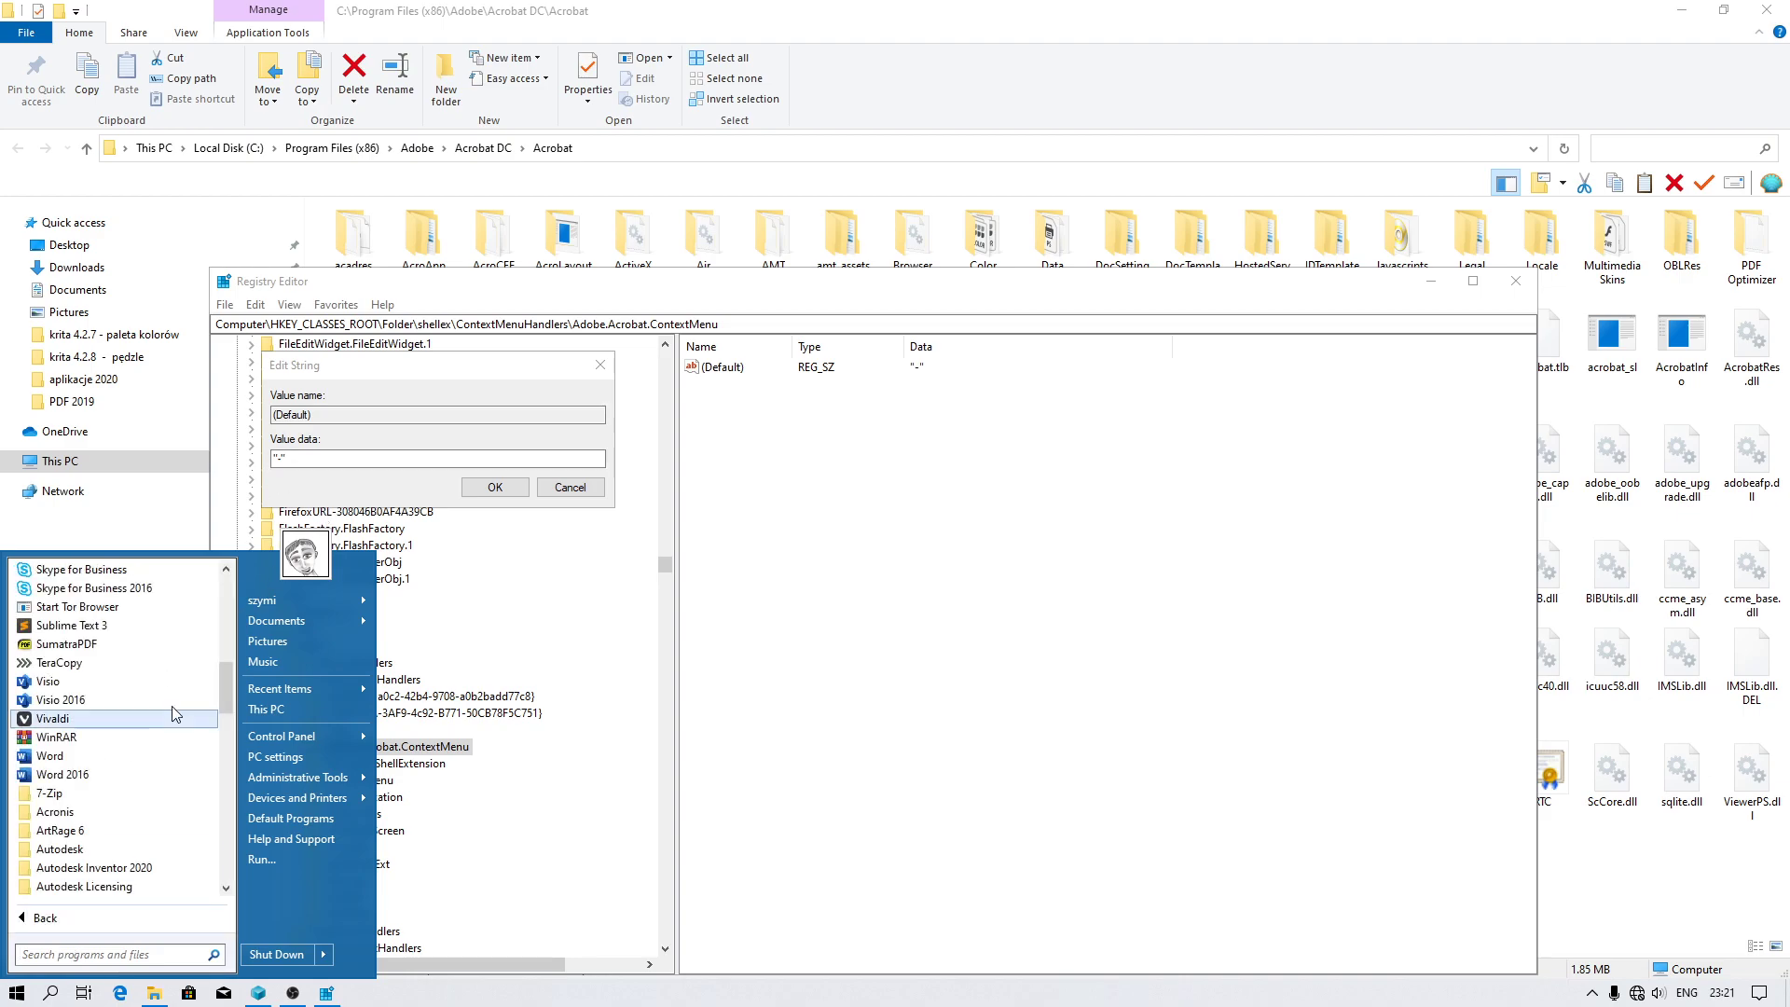
drag(226, 675, 221, 797)
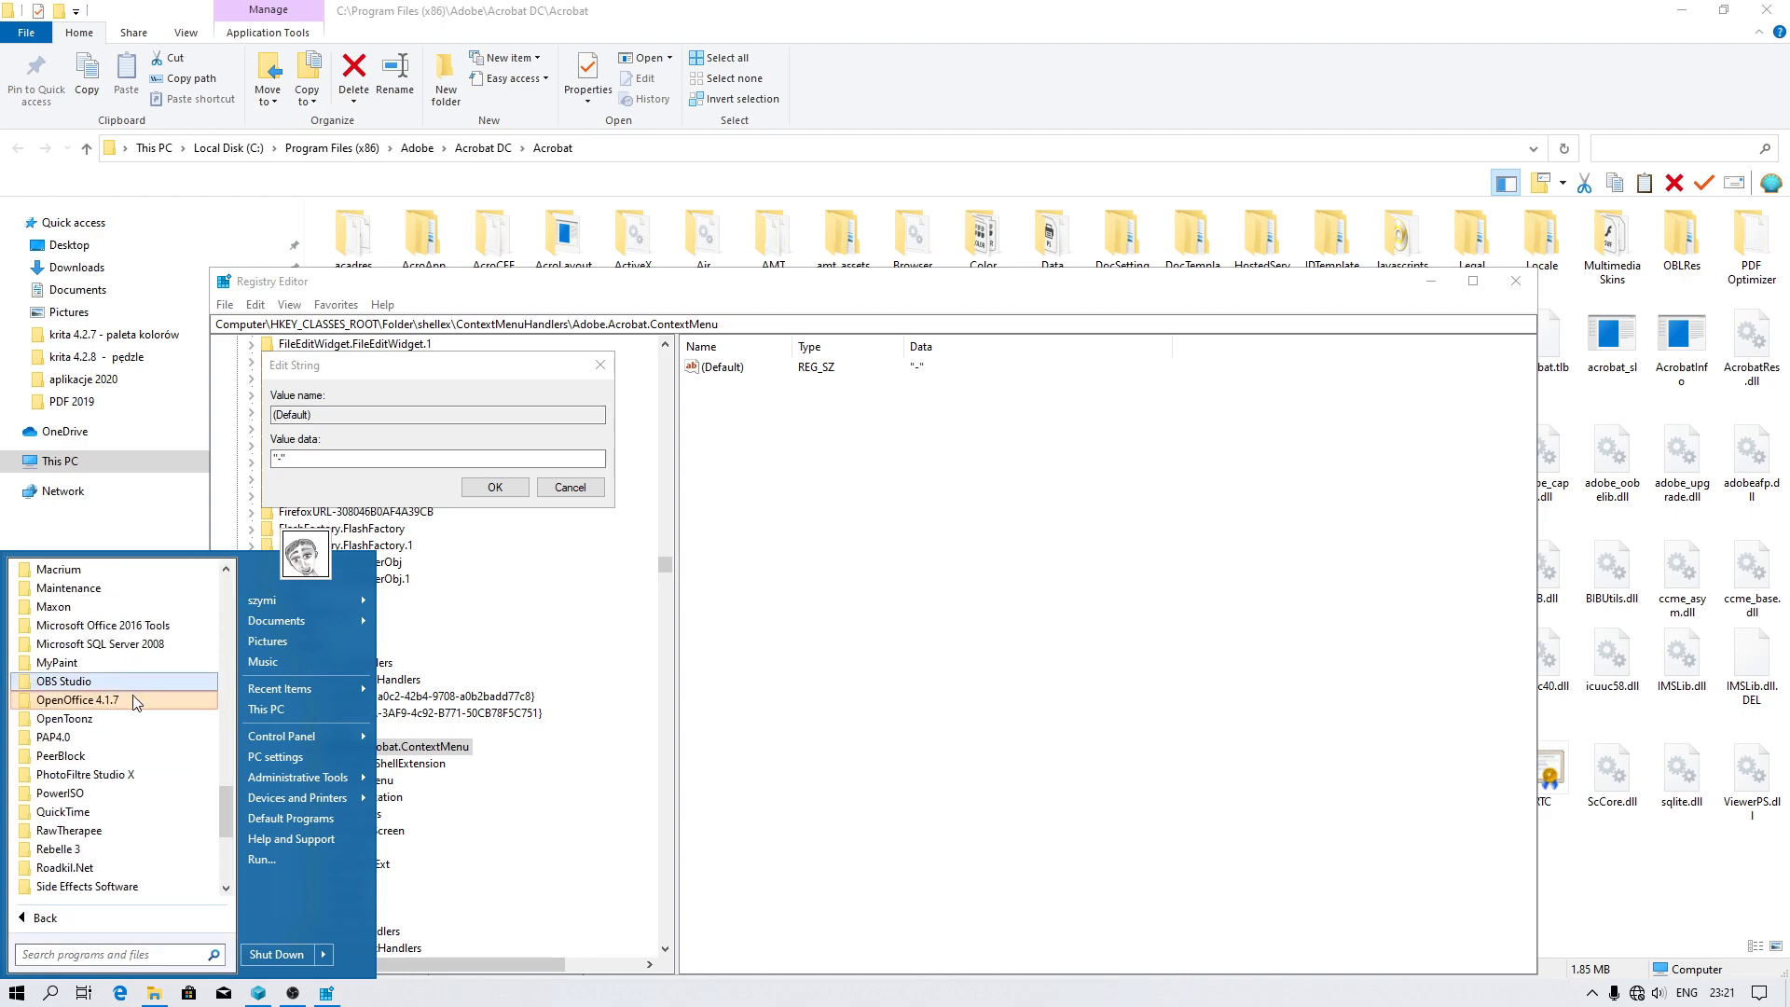
scroll(134, 704, up, 2)
click(101, 628)
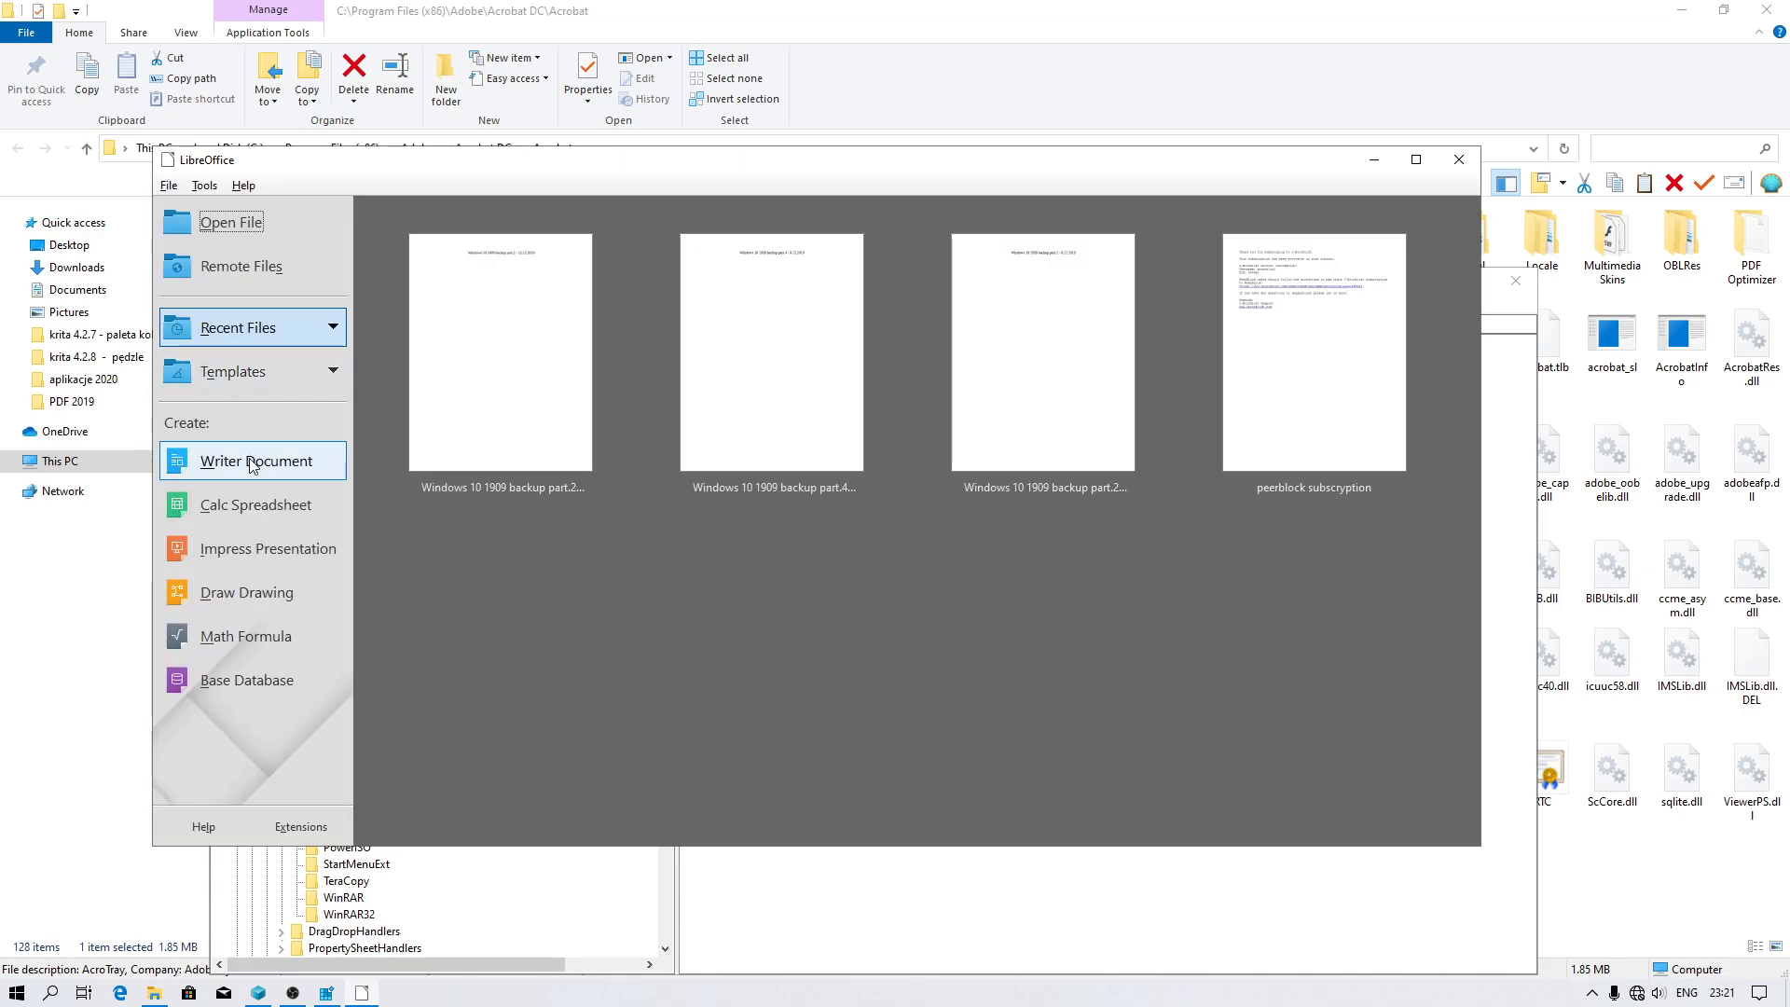
click(252, 466)
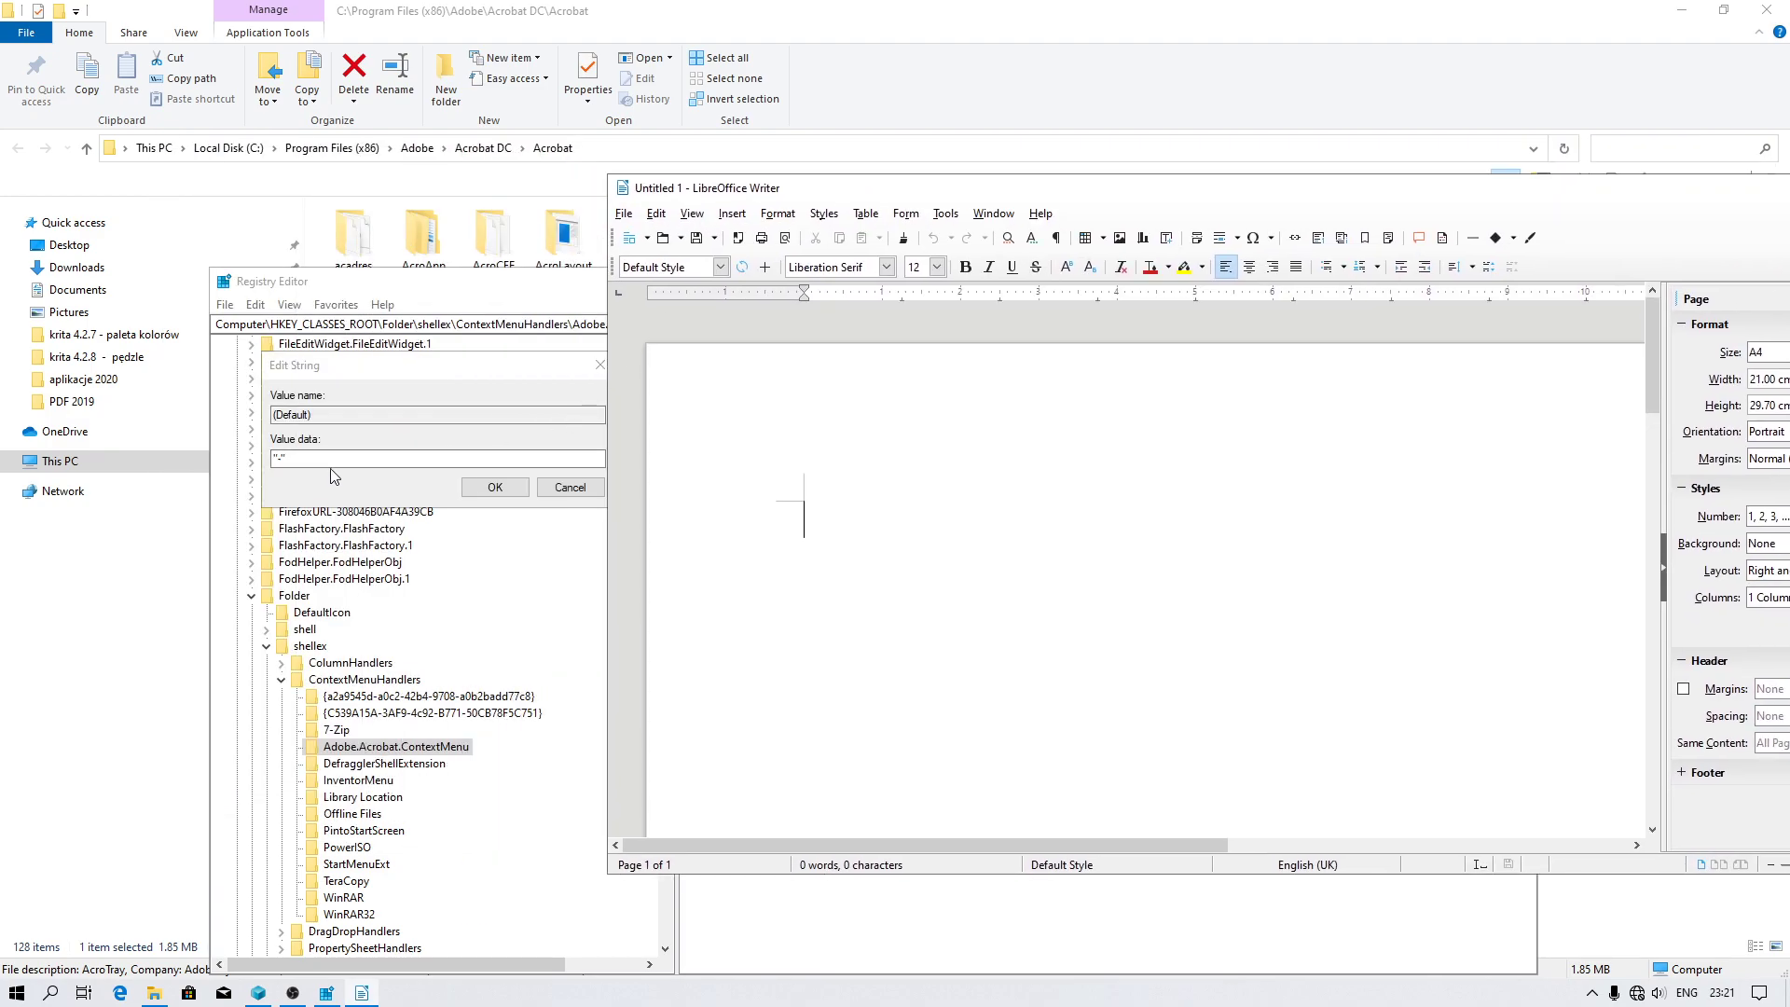
Copy the '"-"' value data from Edit String and paste it into the Writer document
click(332, 477)
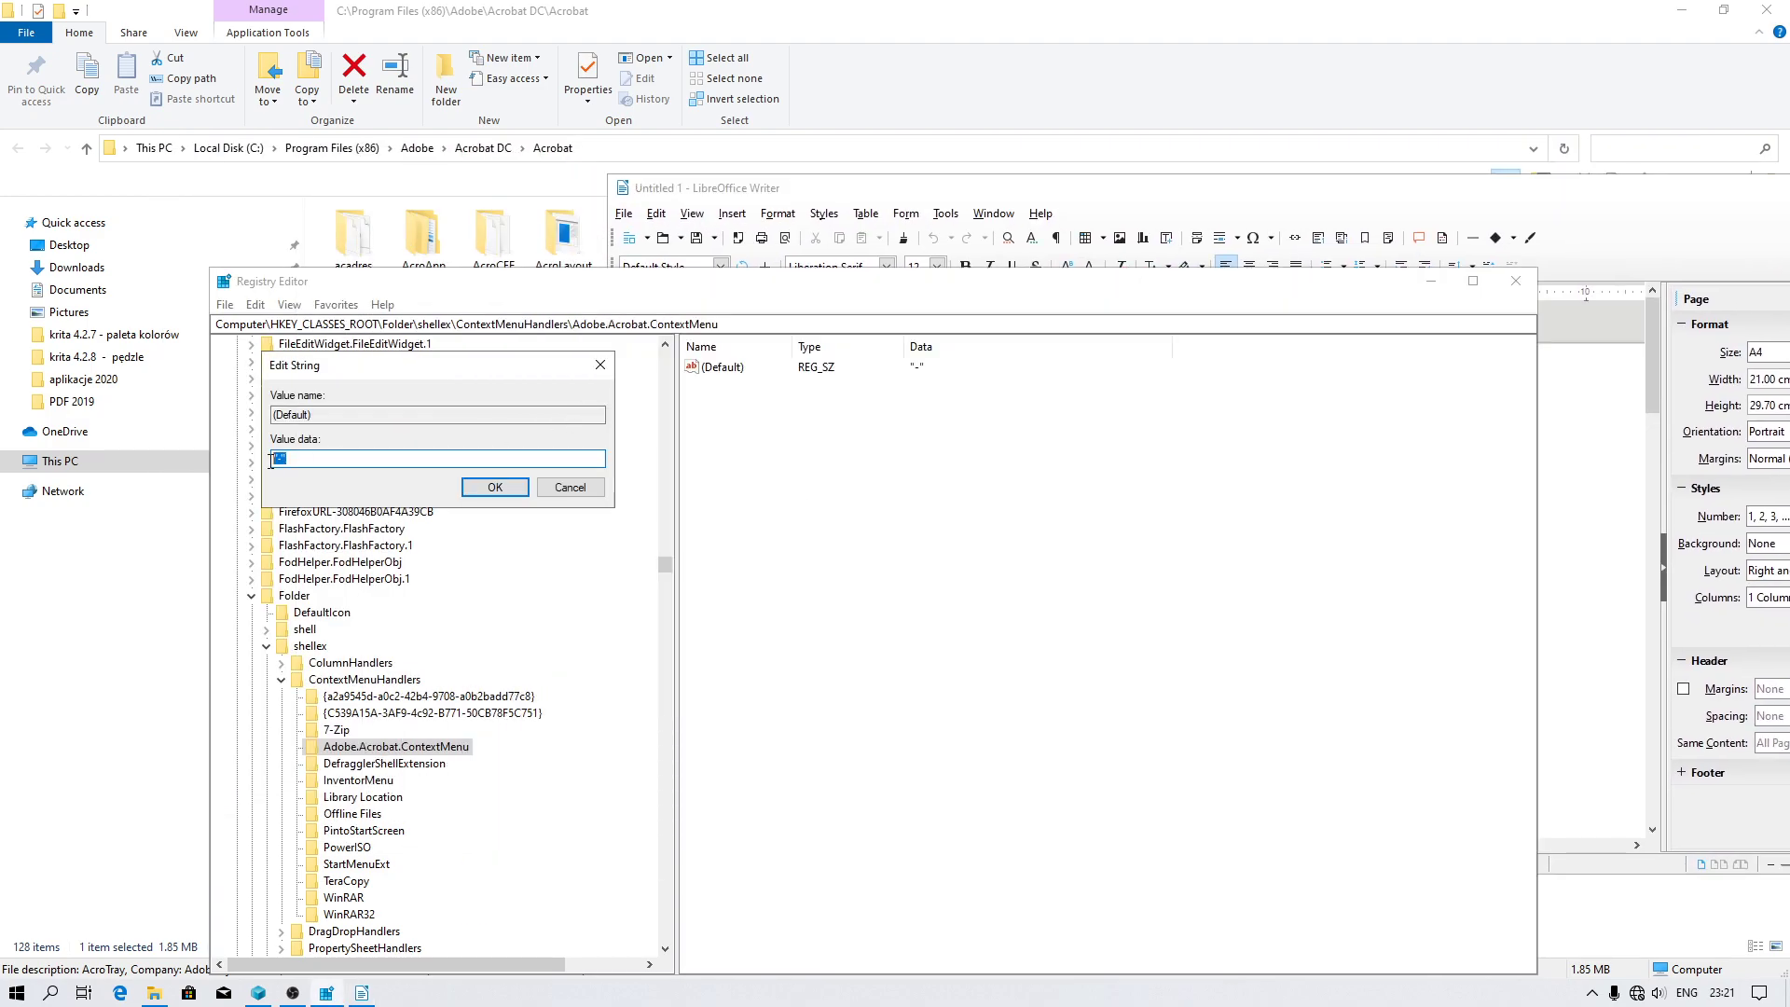
right_click(280, 459)
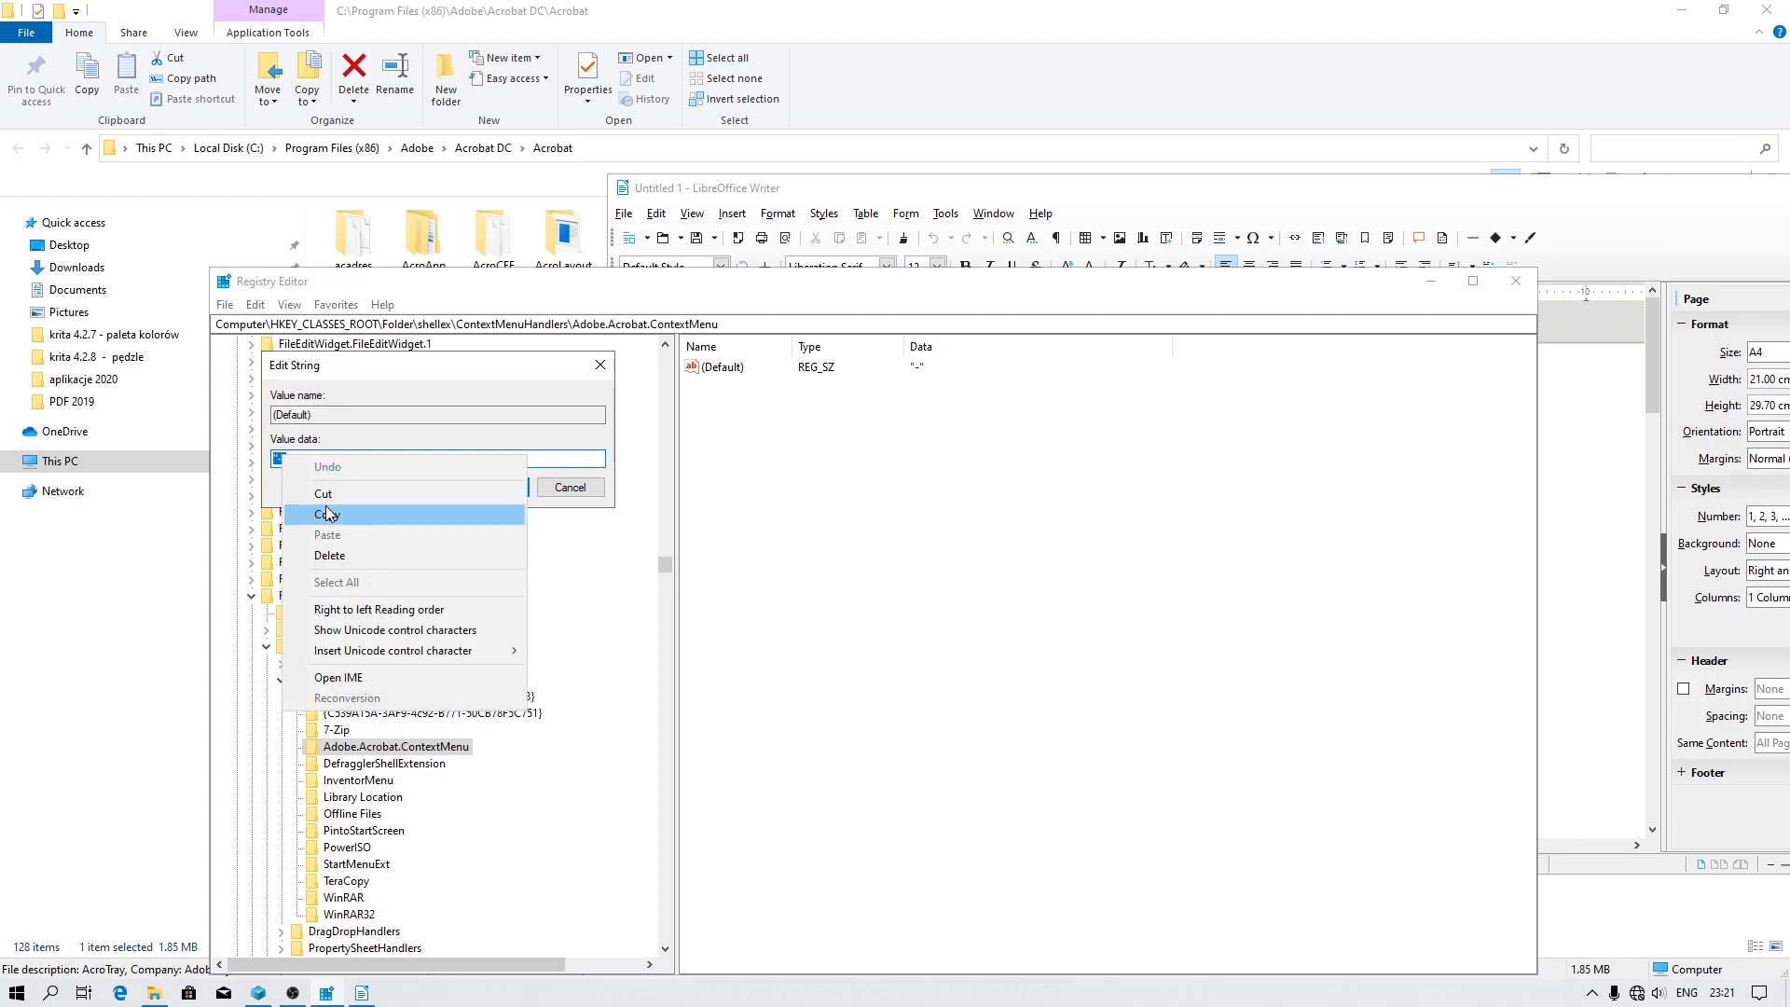
click(323, 516)
click(848, 207)
right_click(828, 484)
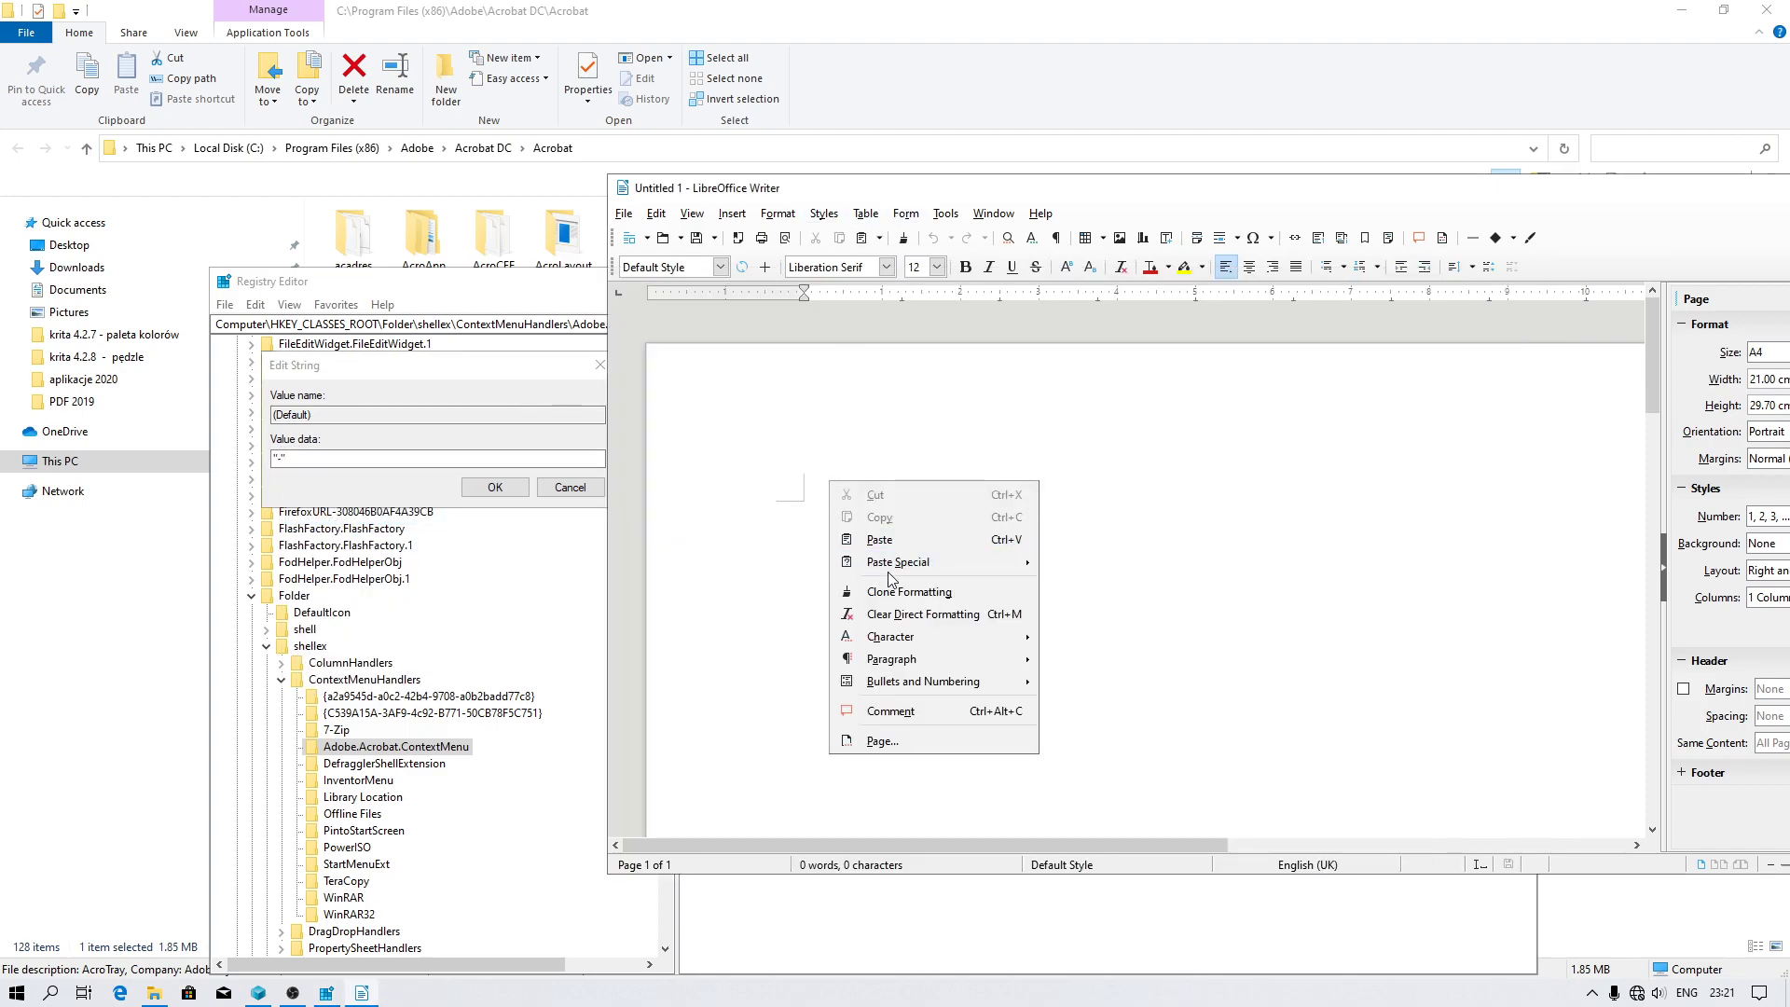
click(895, 546)
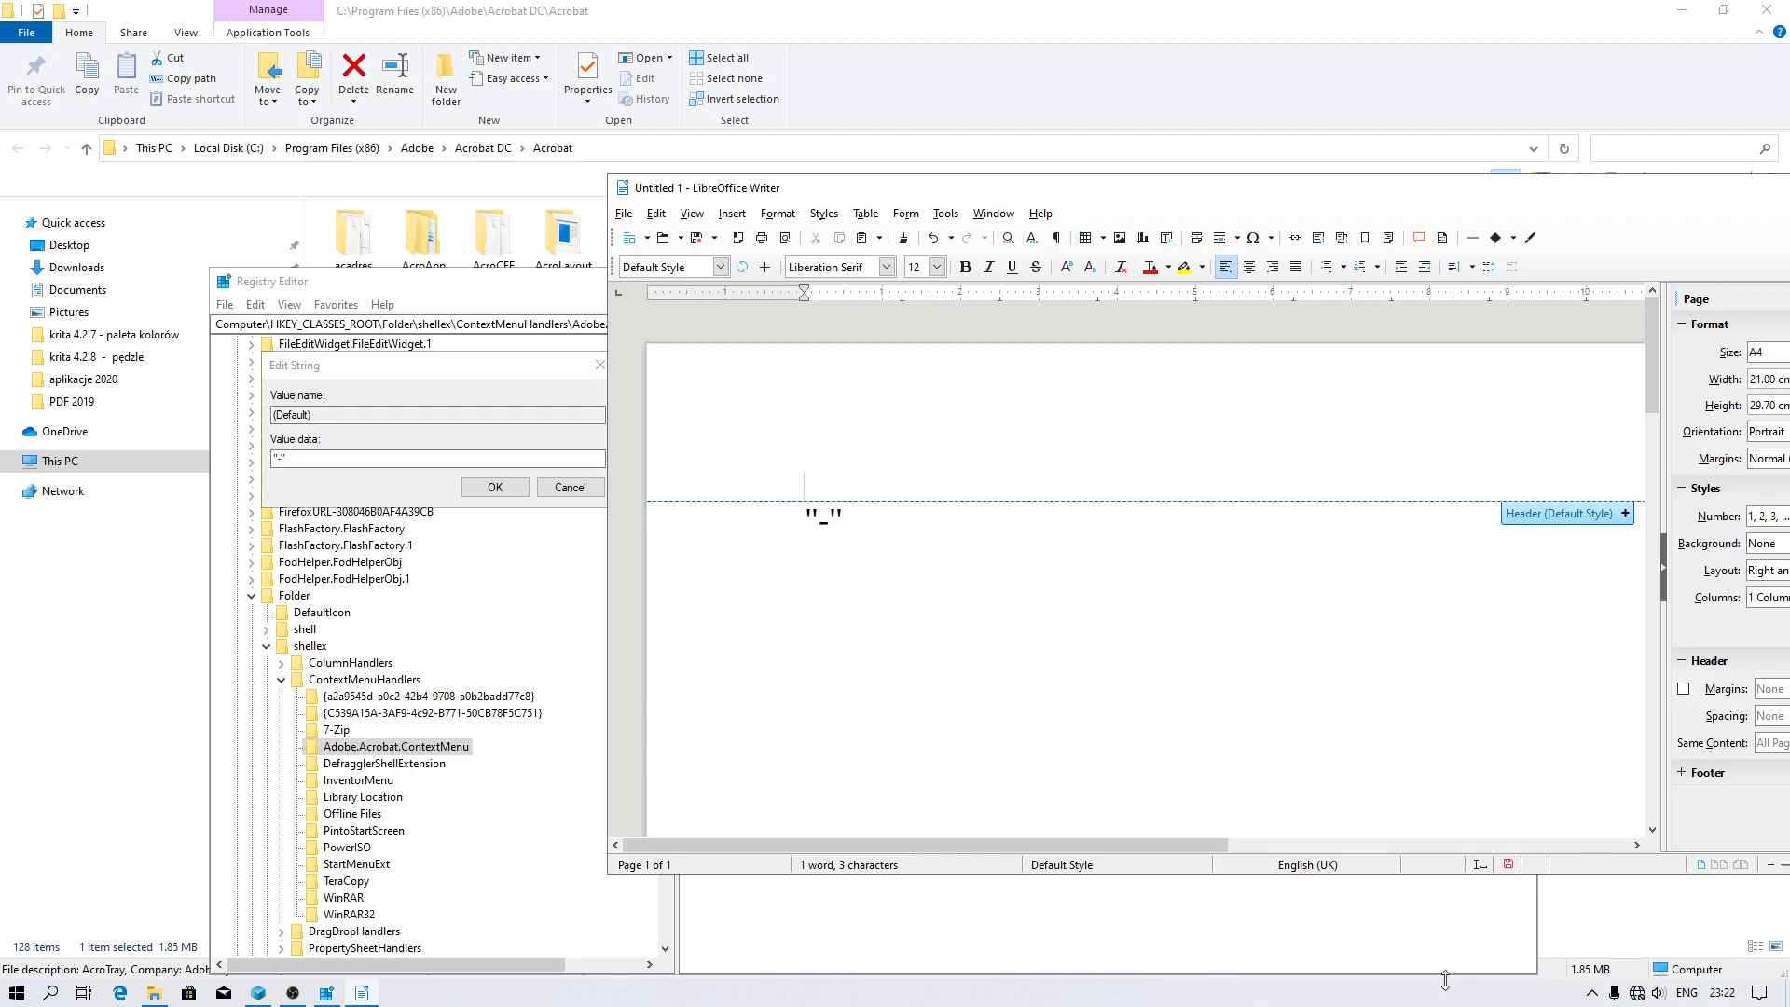
click(1592, 993)
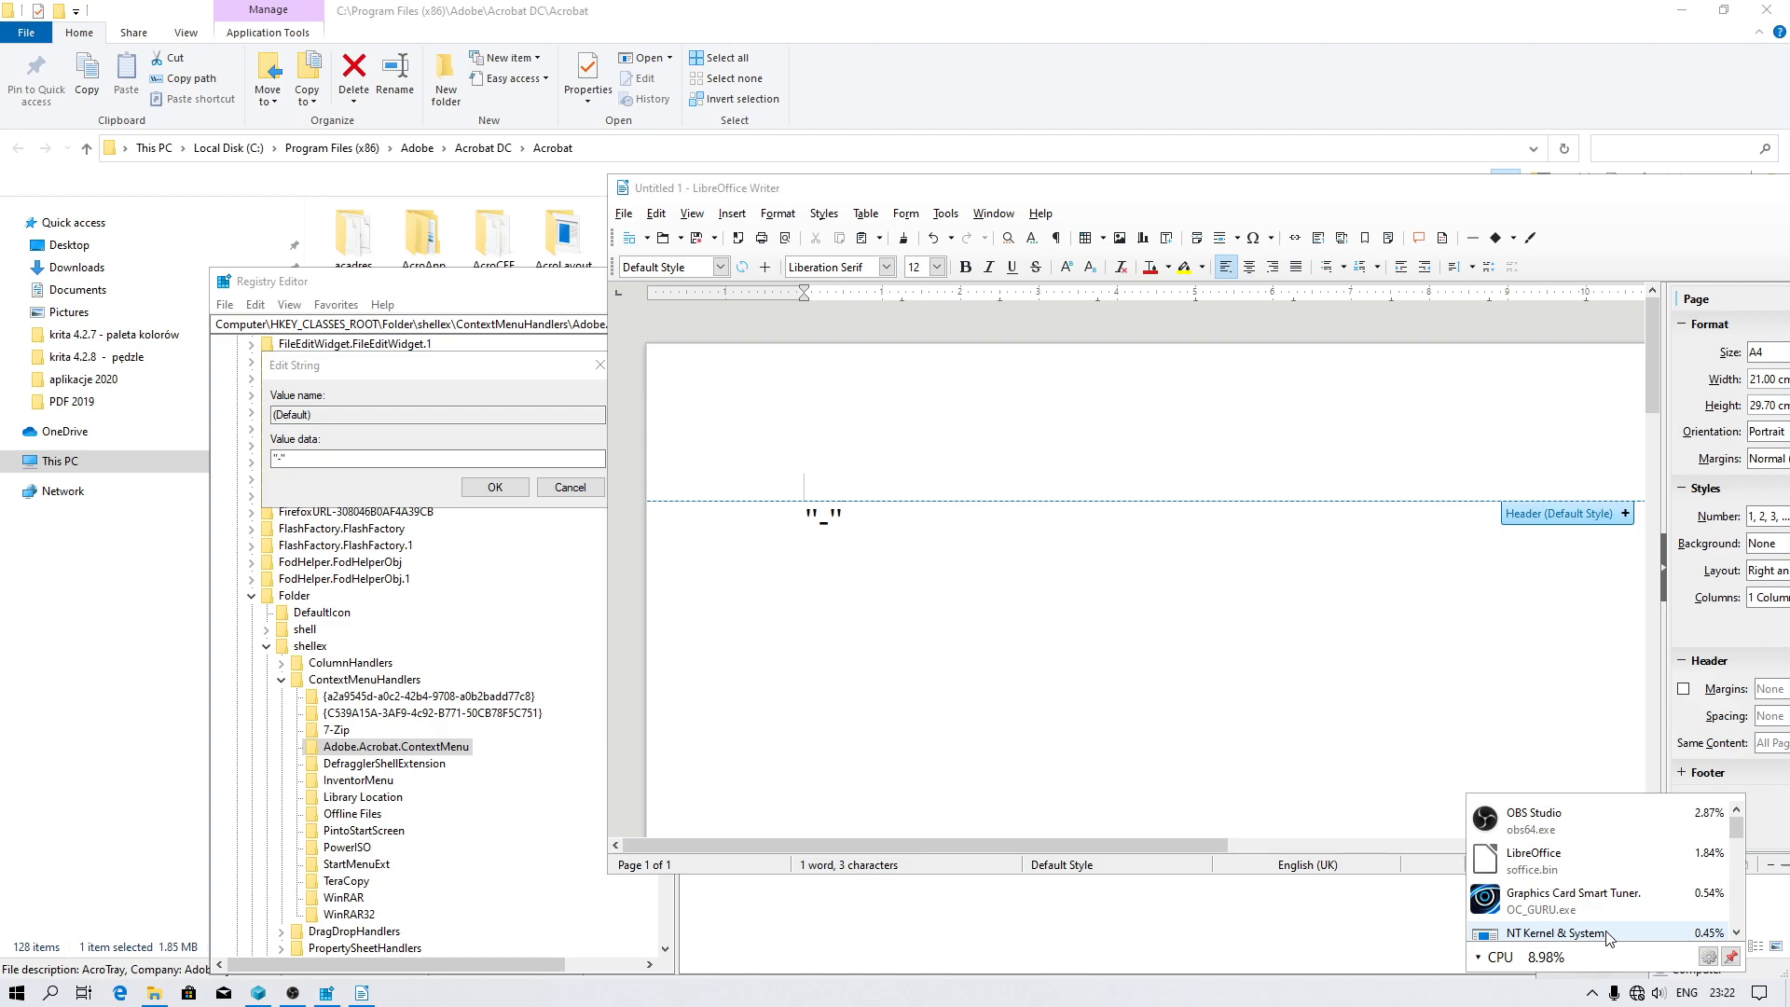
scroll(1608, 931, down, 5)
scroll(1718, 913, down, 3)
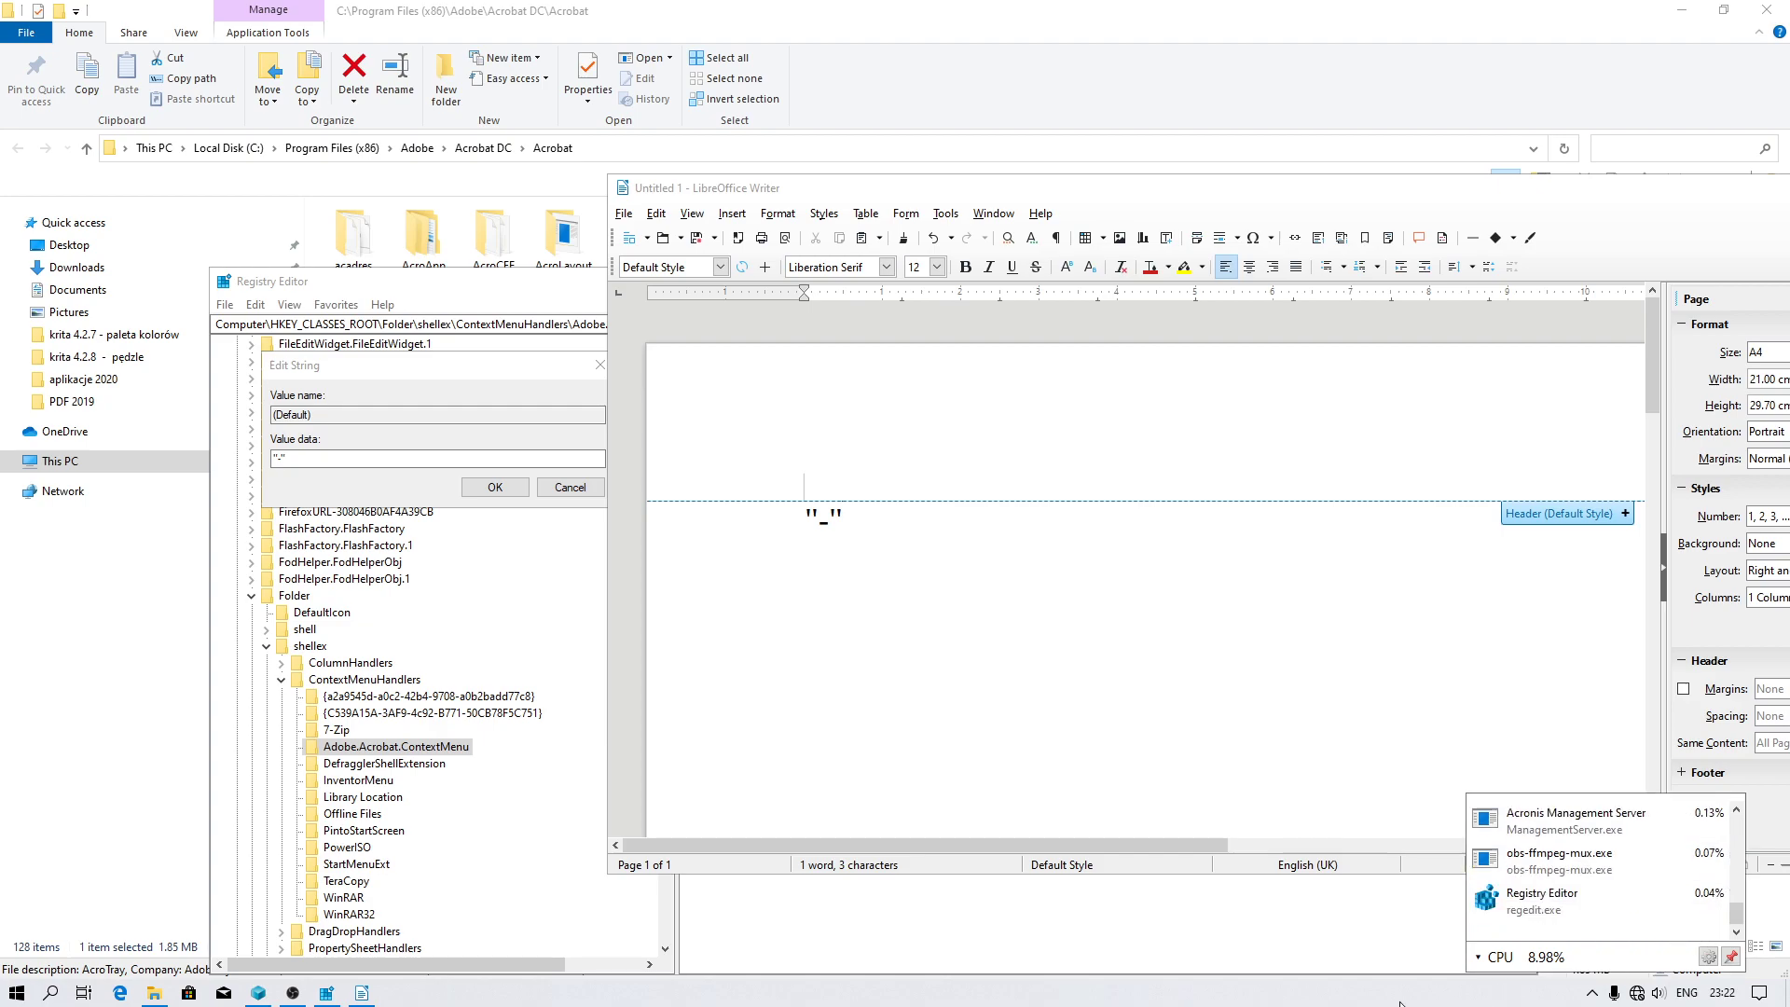
click(1592, 993)
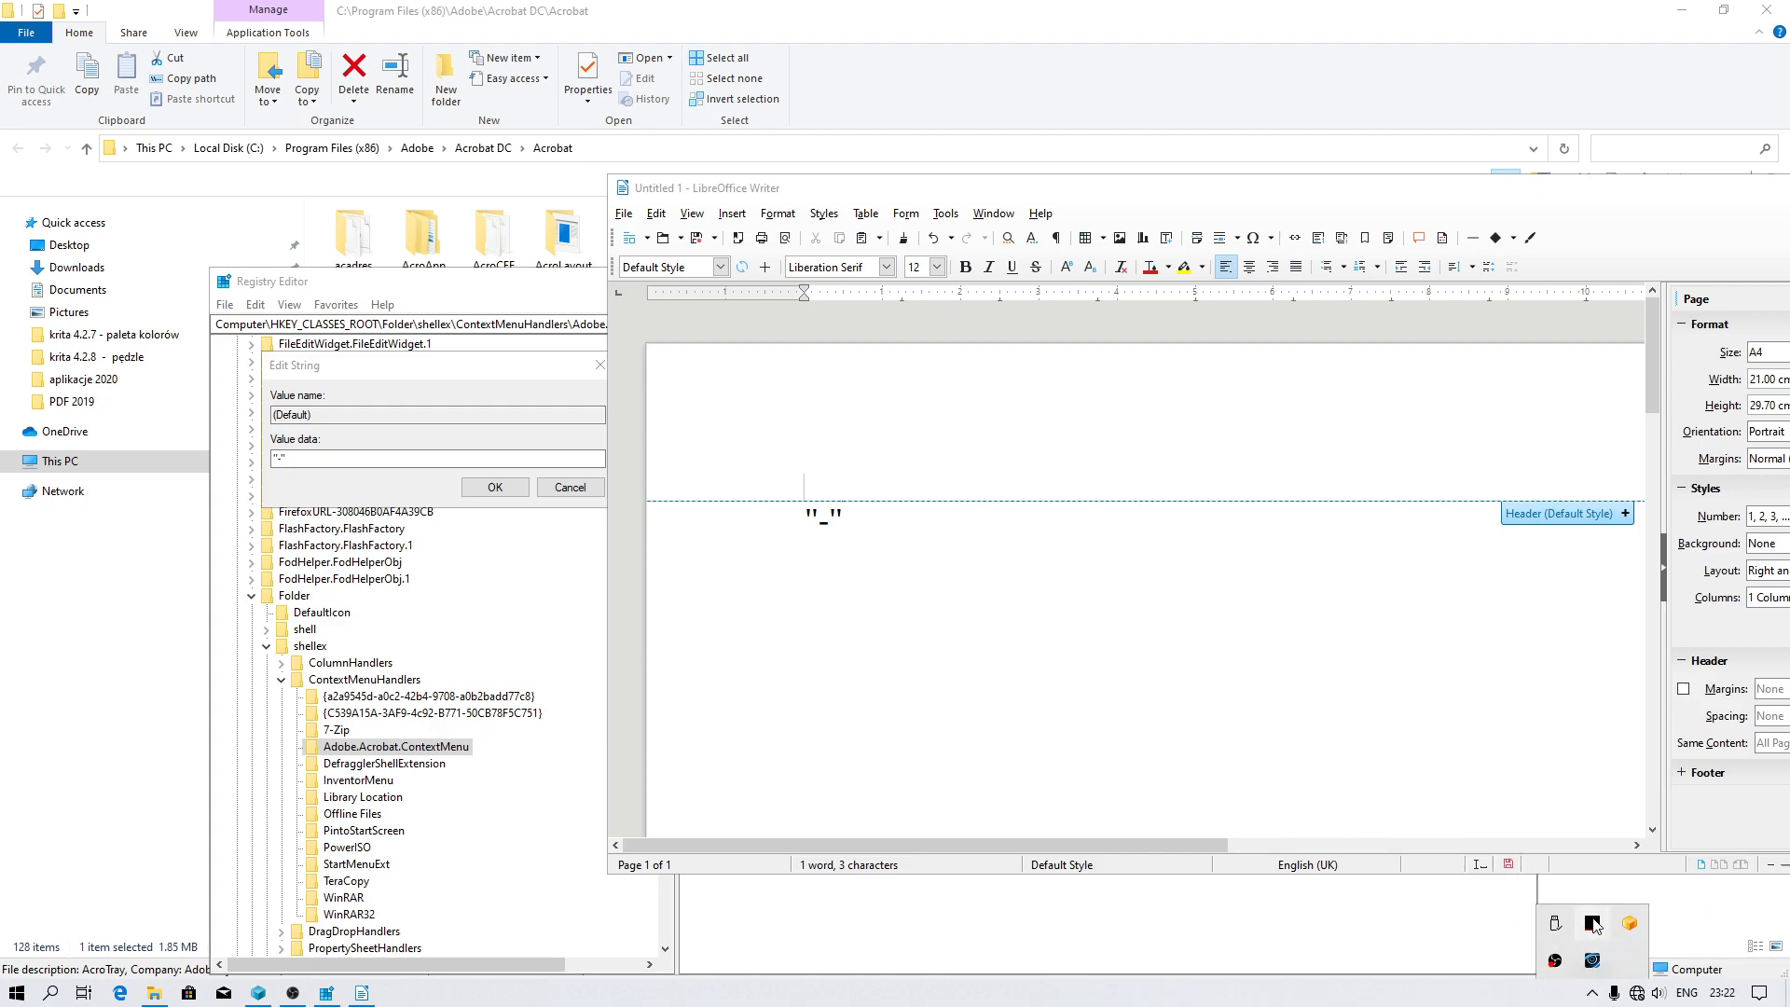
click(1592, 924)
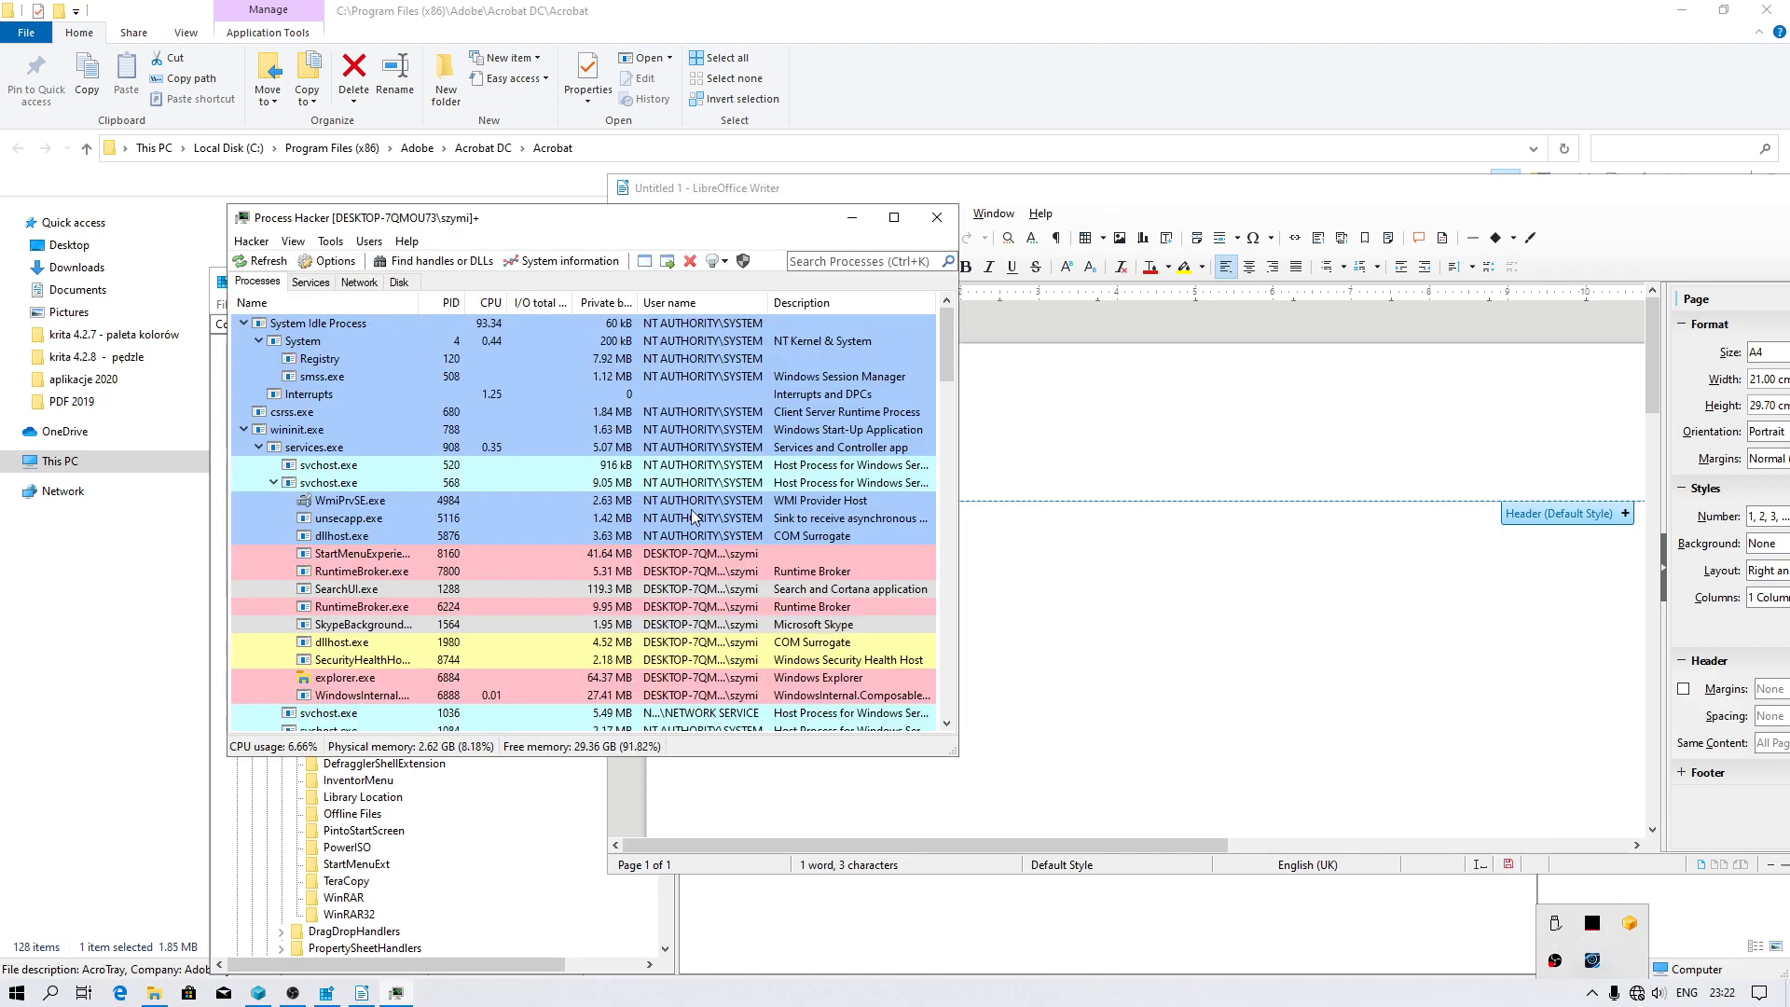
click(557, 262)
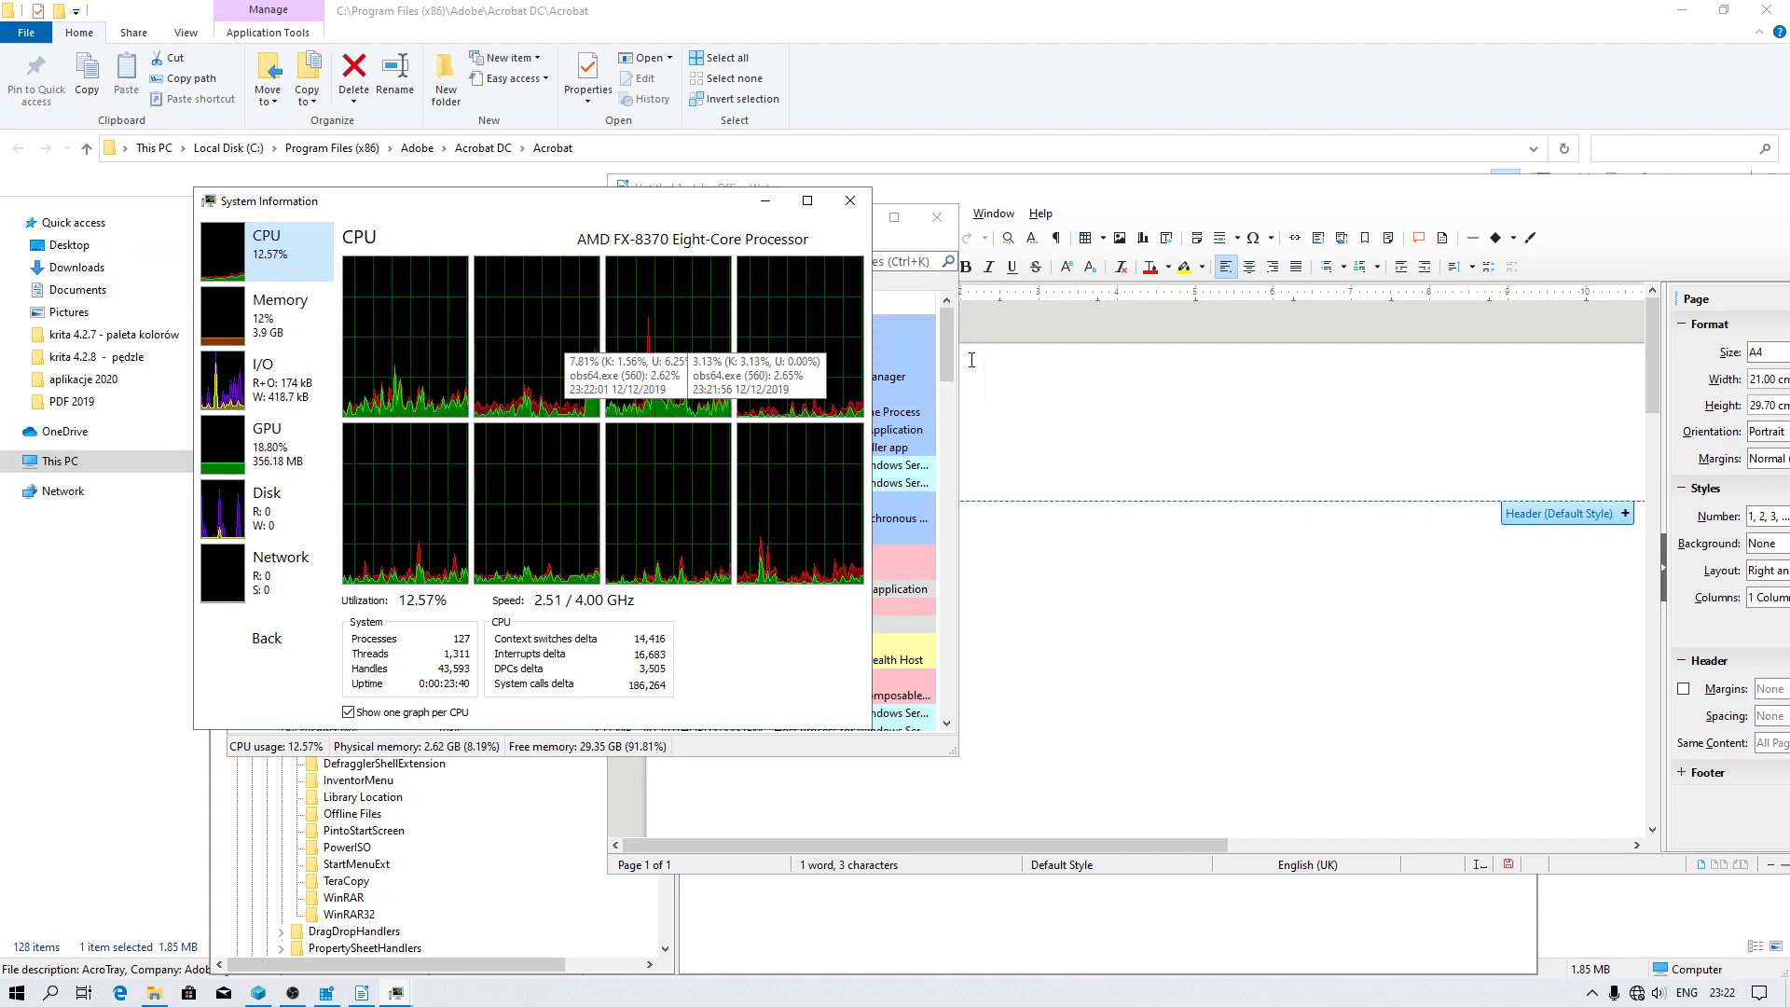
key(Escape)
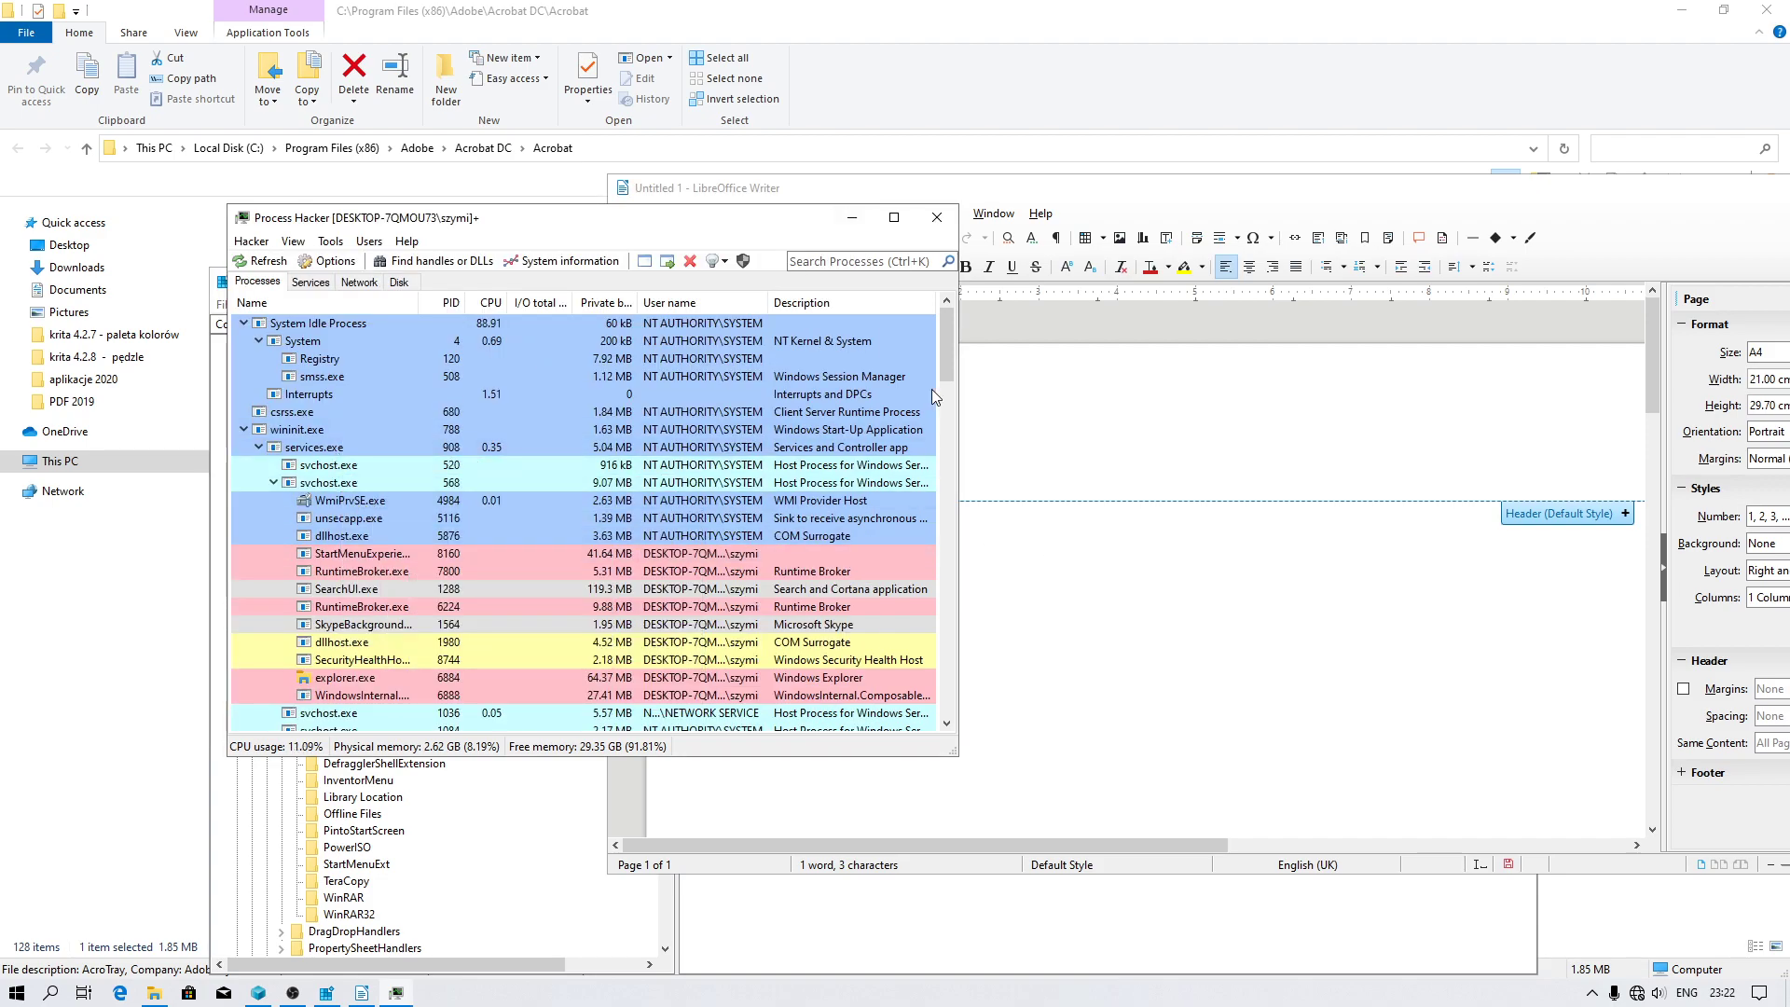
click(851, 219)
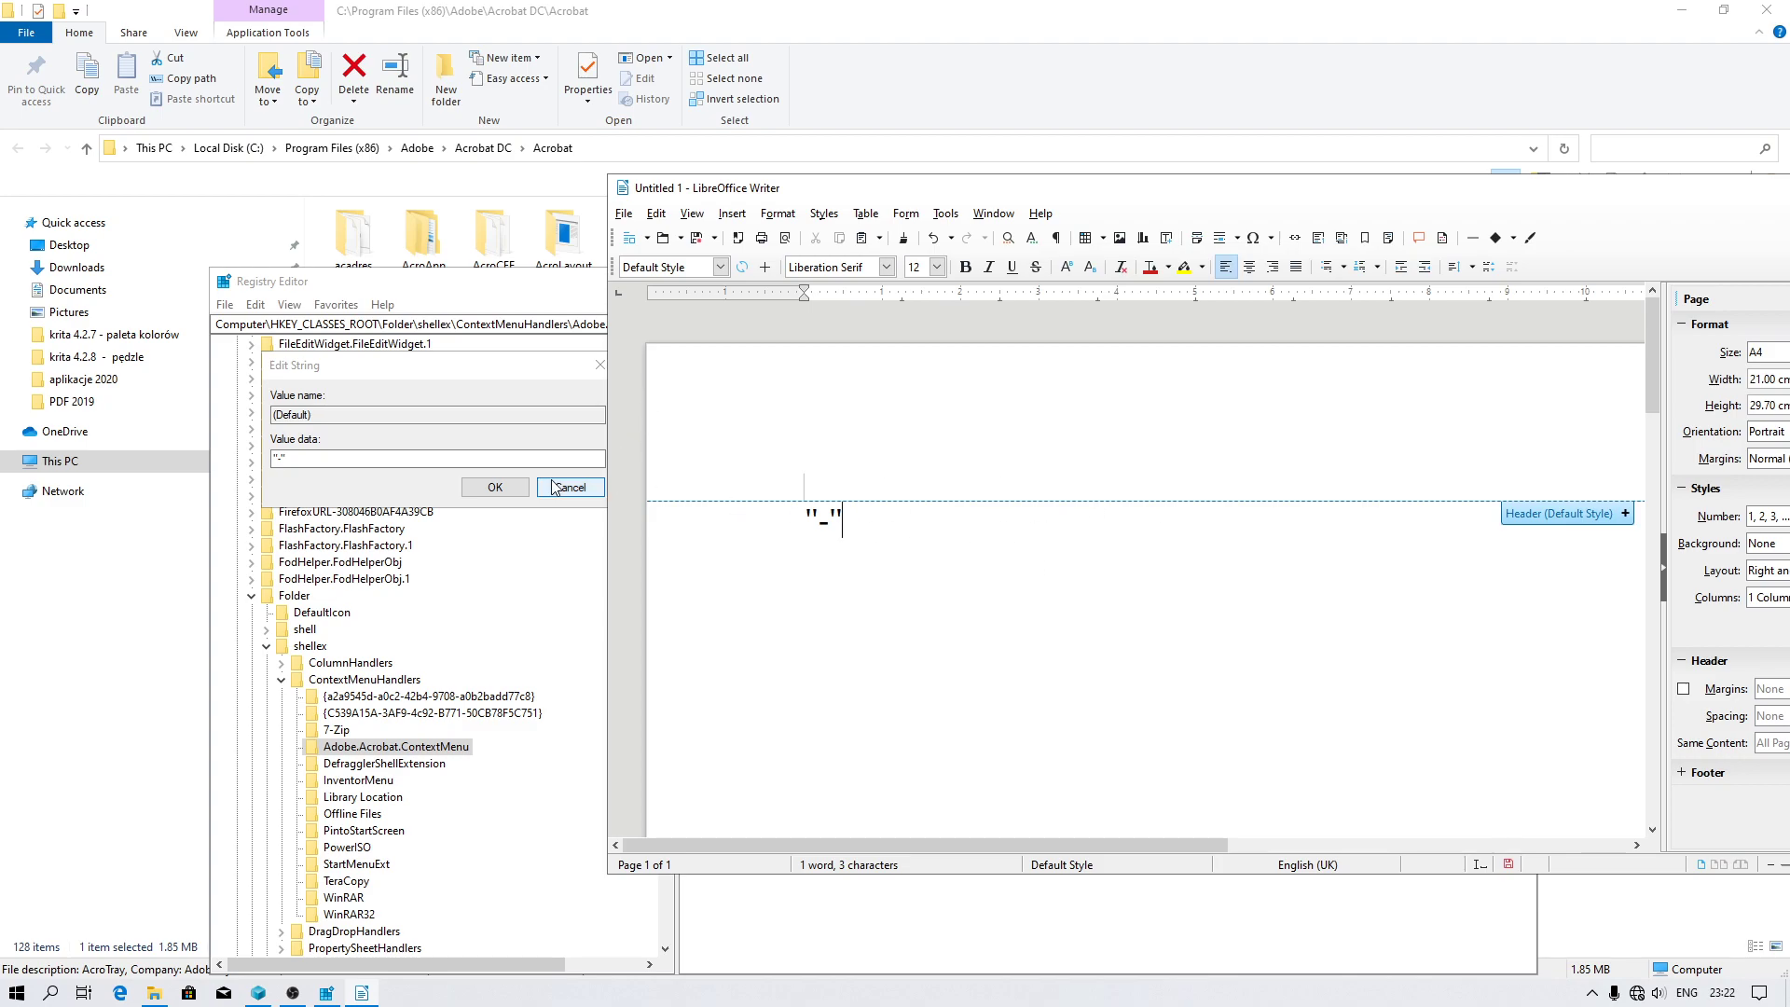
Bring the Writer window fully into view and zoom to about 324% to read the quoted dash
click(360, 482)
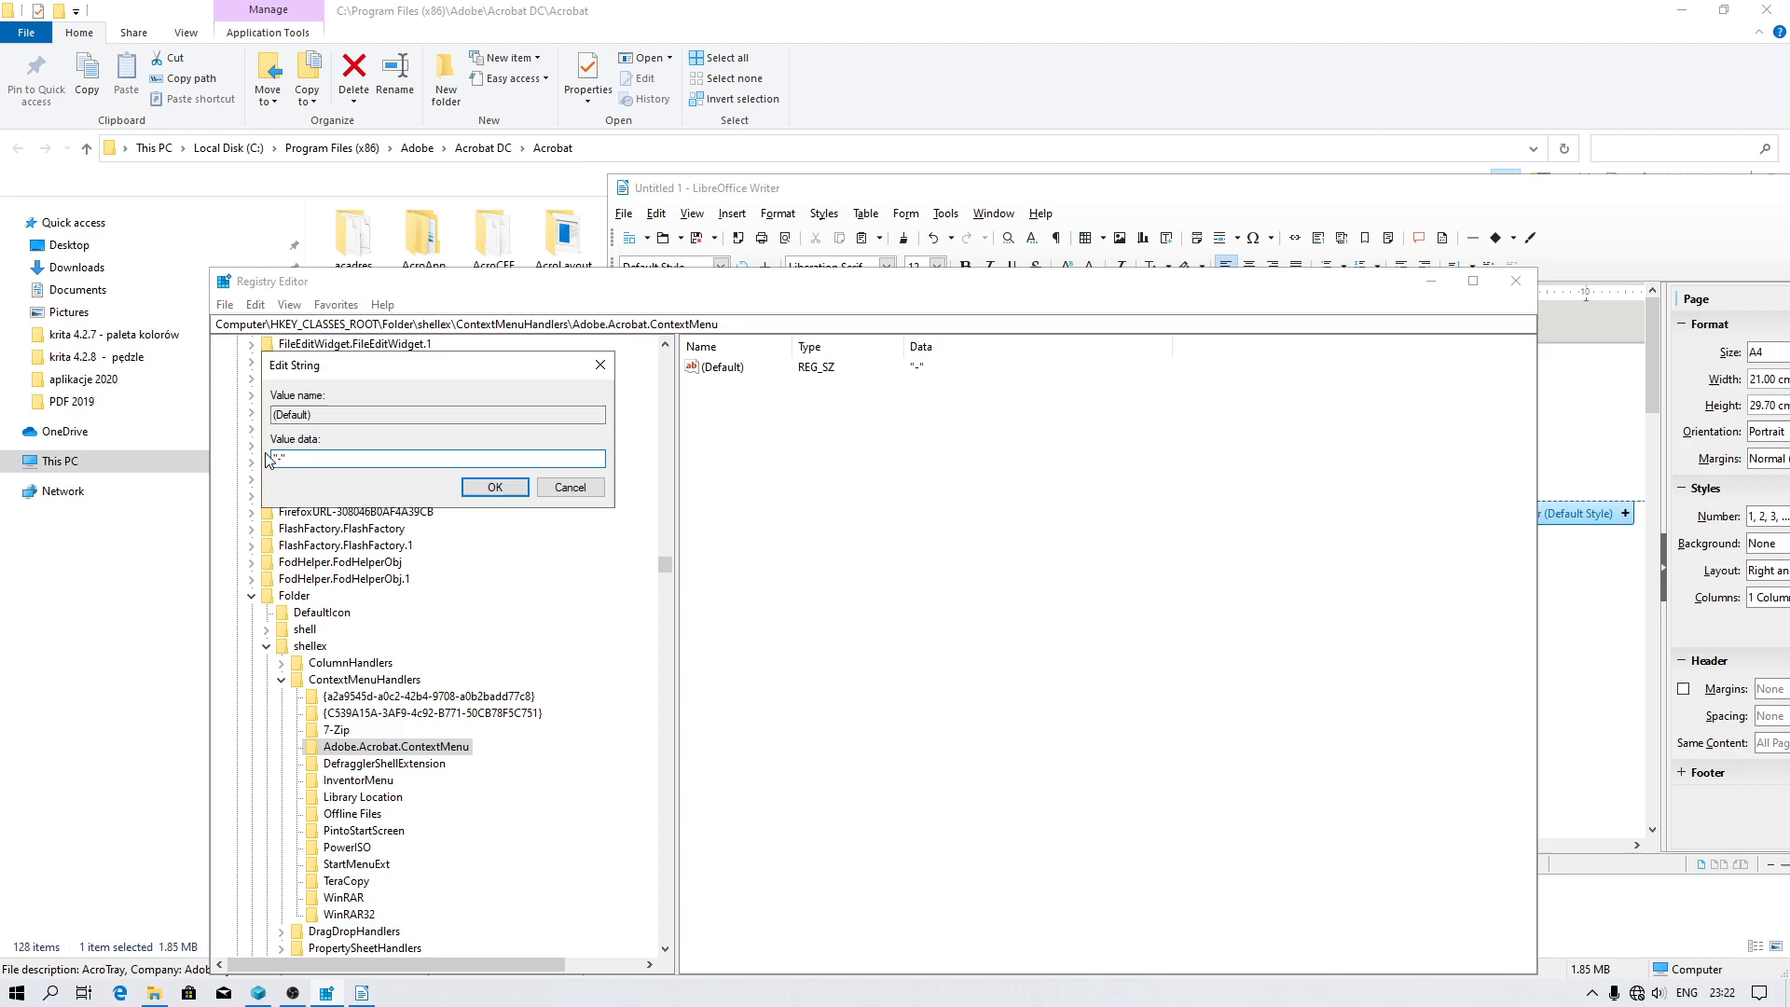
click(964, 191)
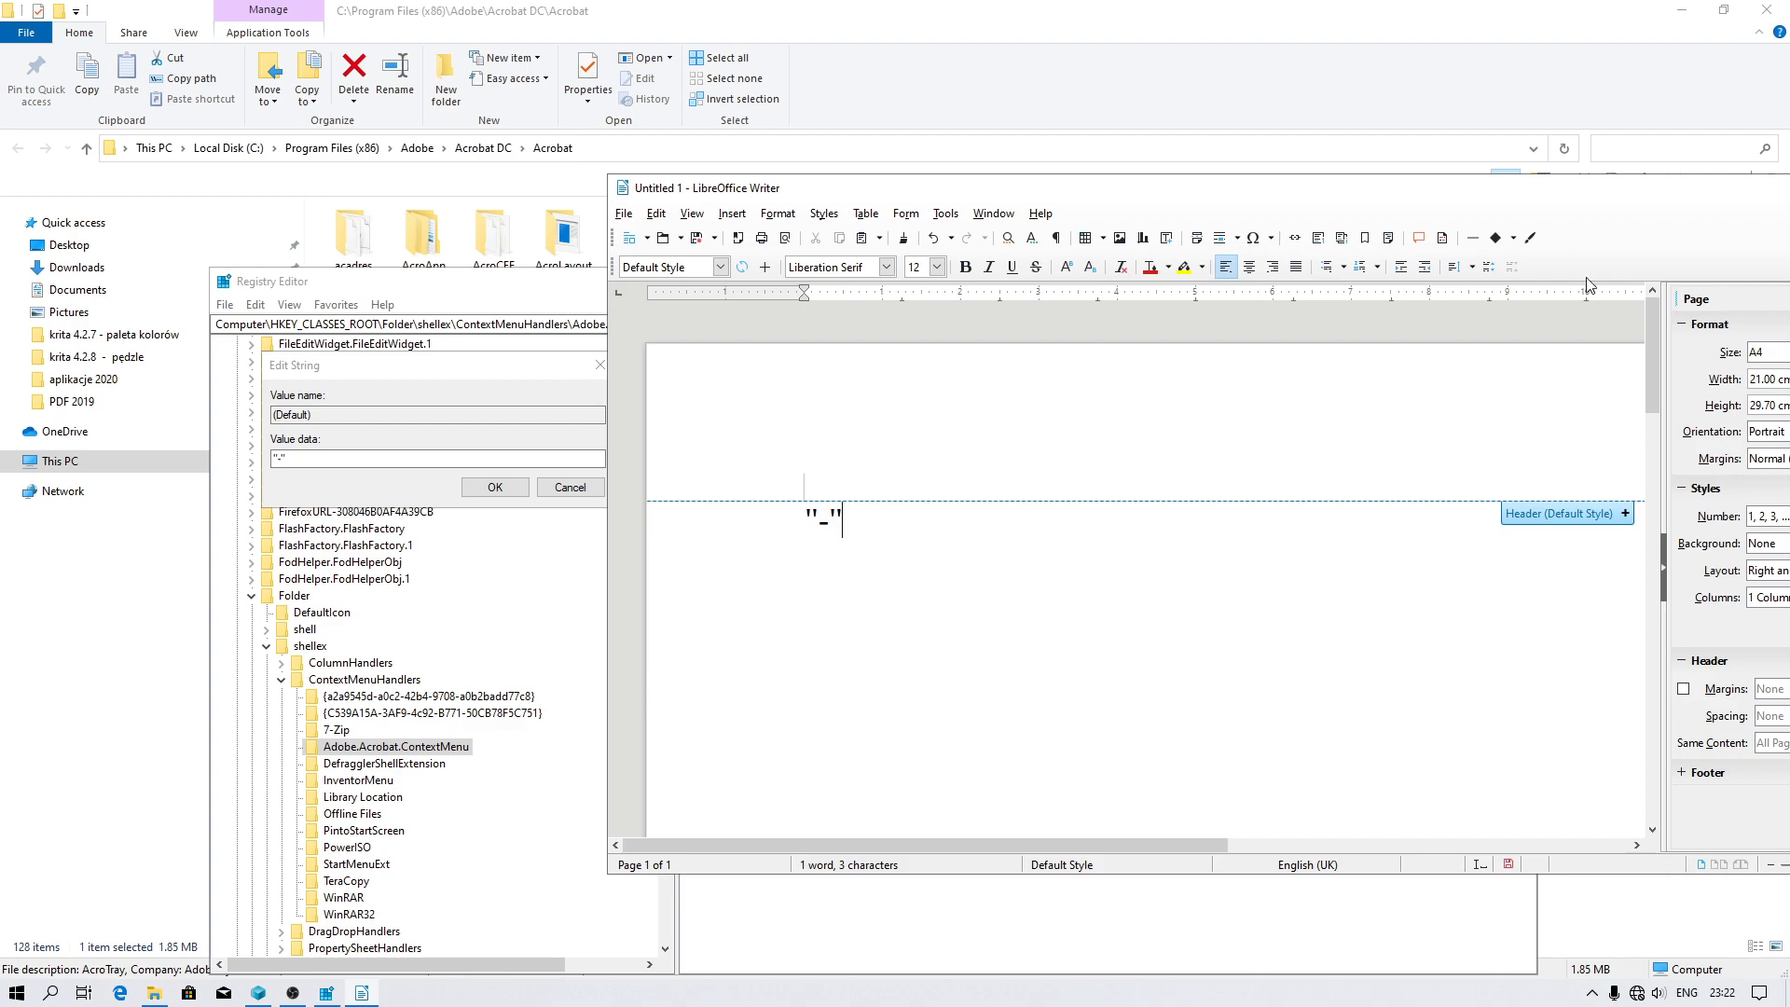
drag(1549, 195, 1359, 213)
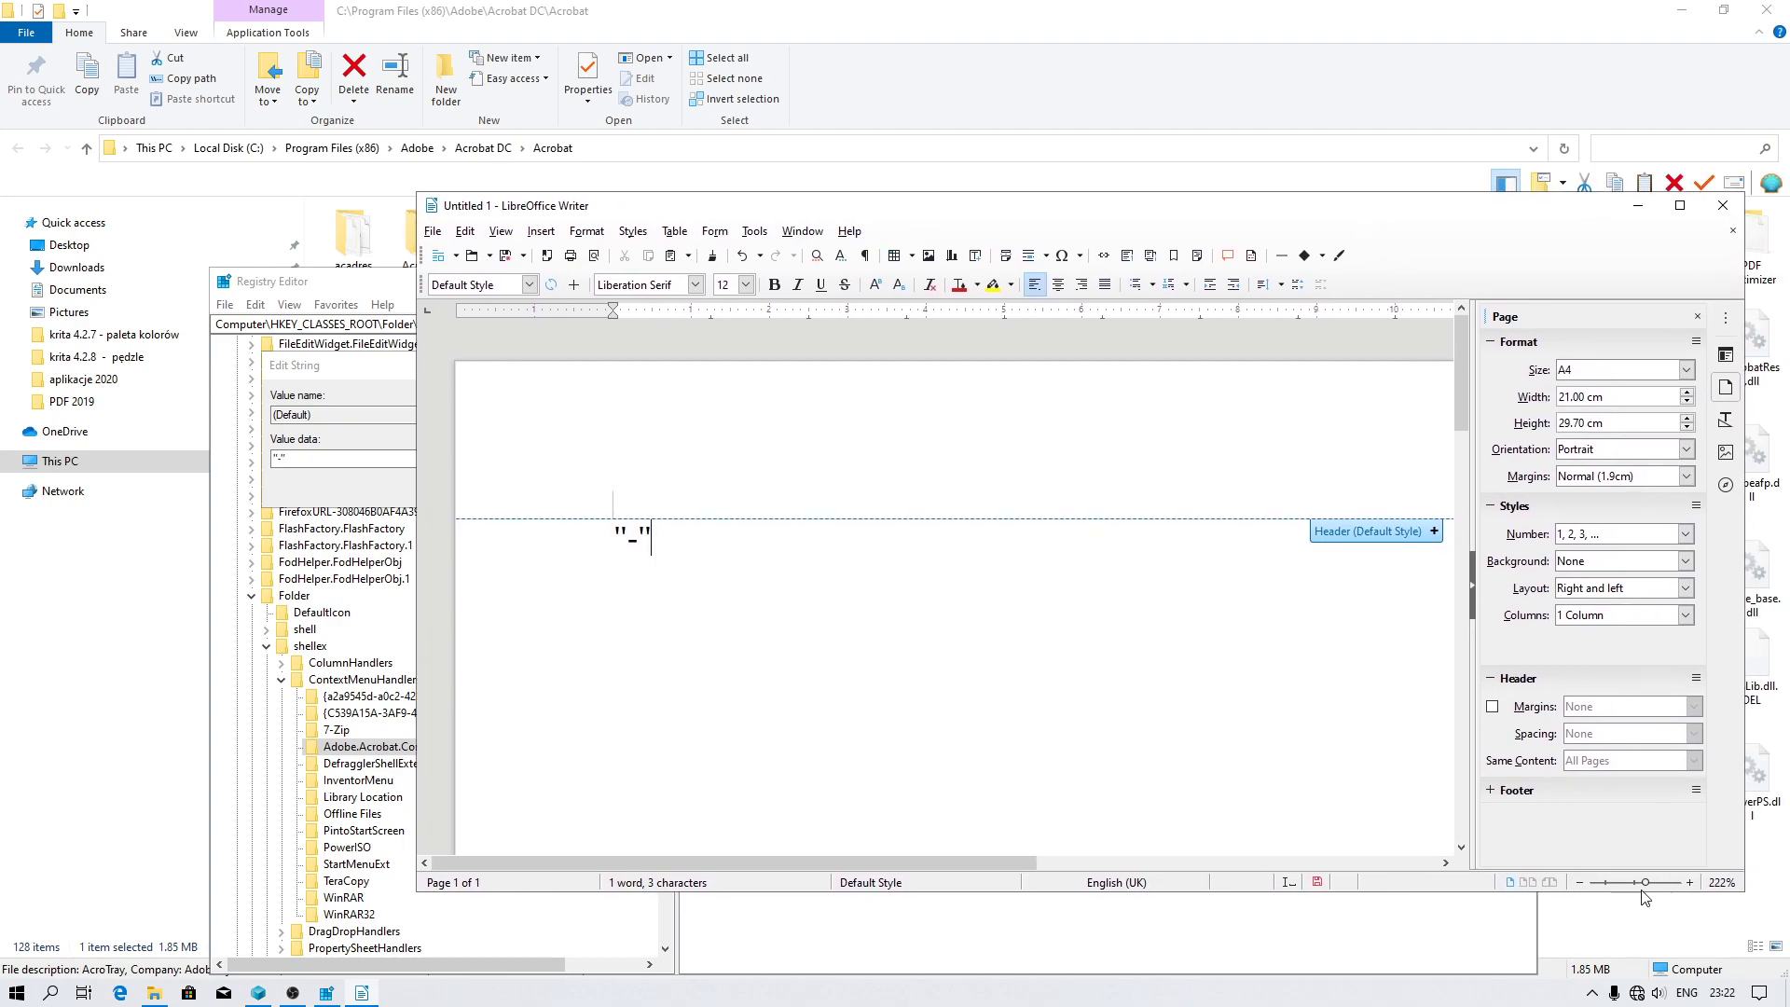
drag(1648, 887, 1656, 885)
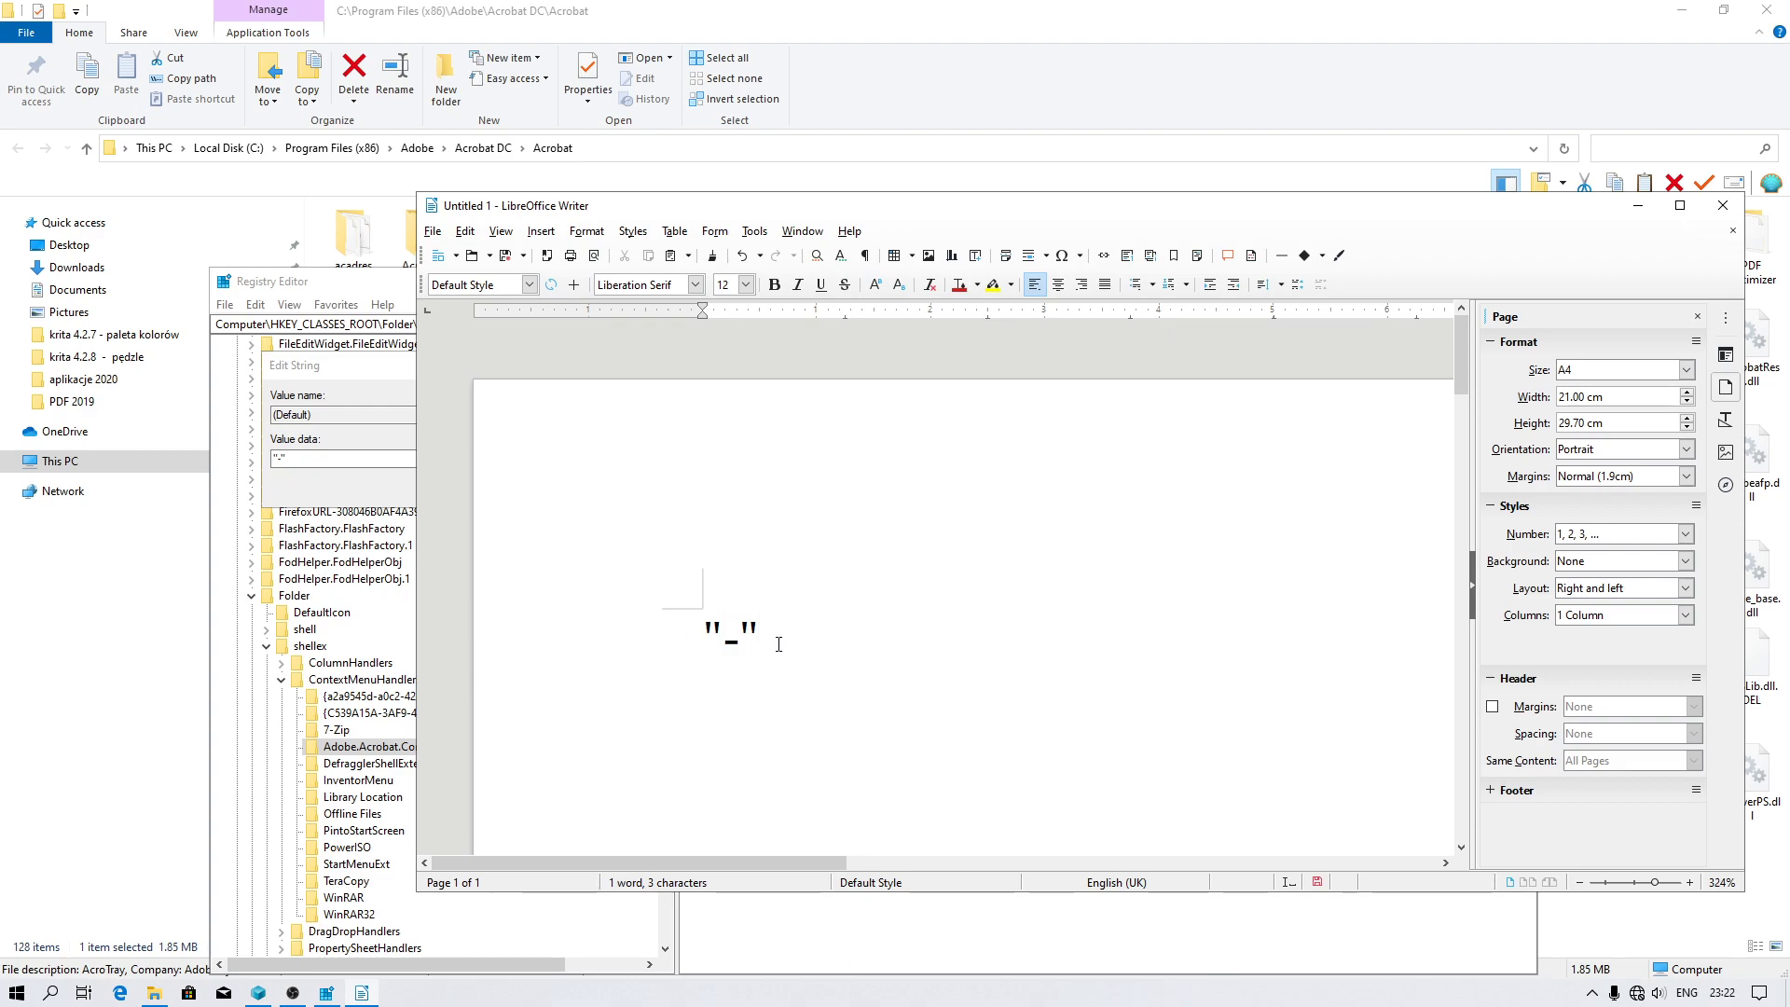
Put the Writer window away and close the Edit String dialog, leaving the value '-'
click(320, 459)
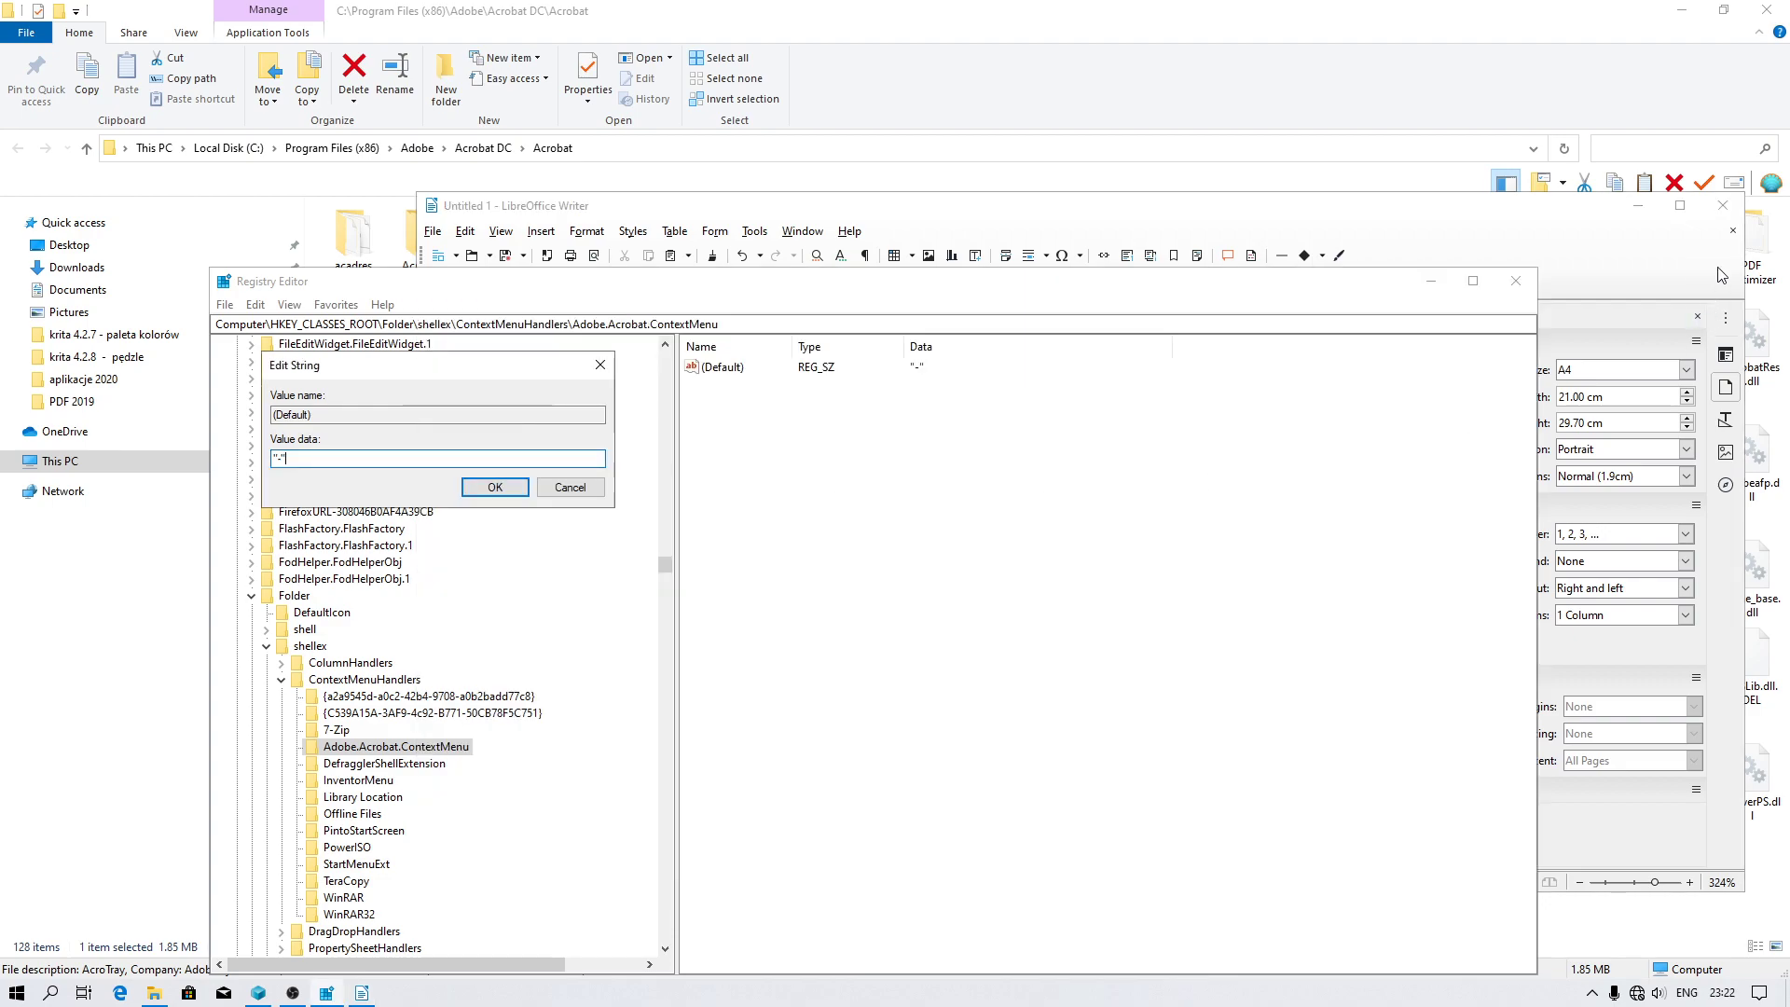
click(1680, 254)
click(1638, 206)
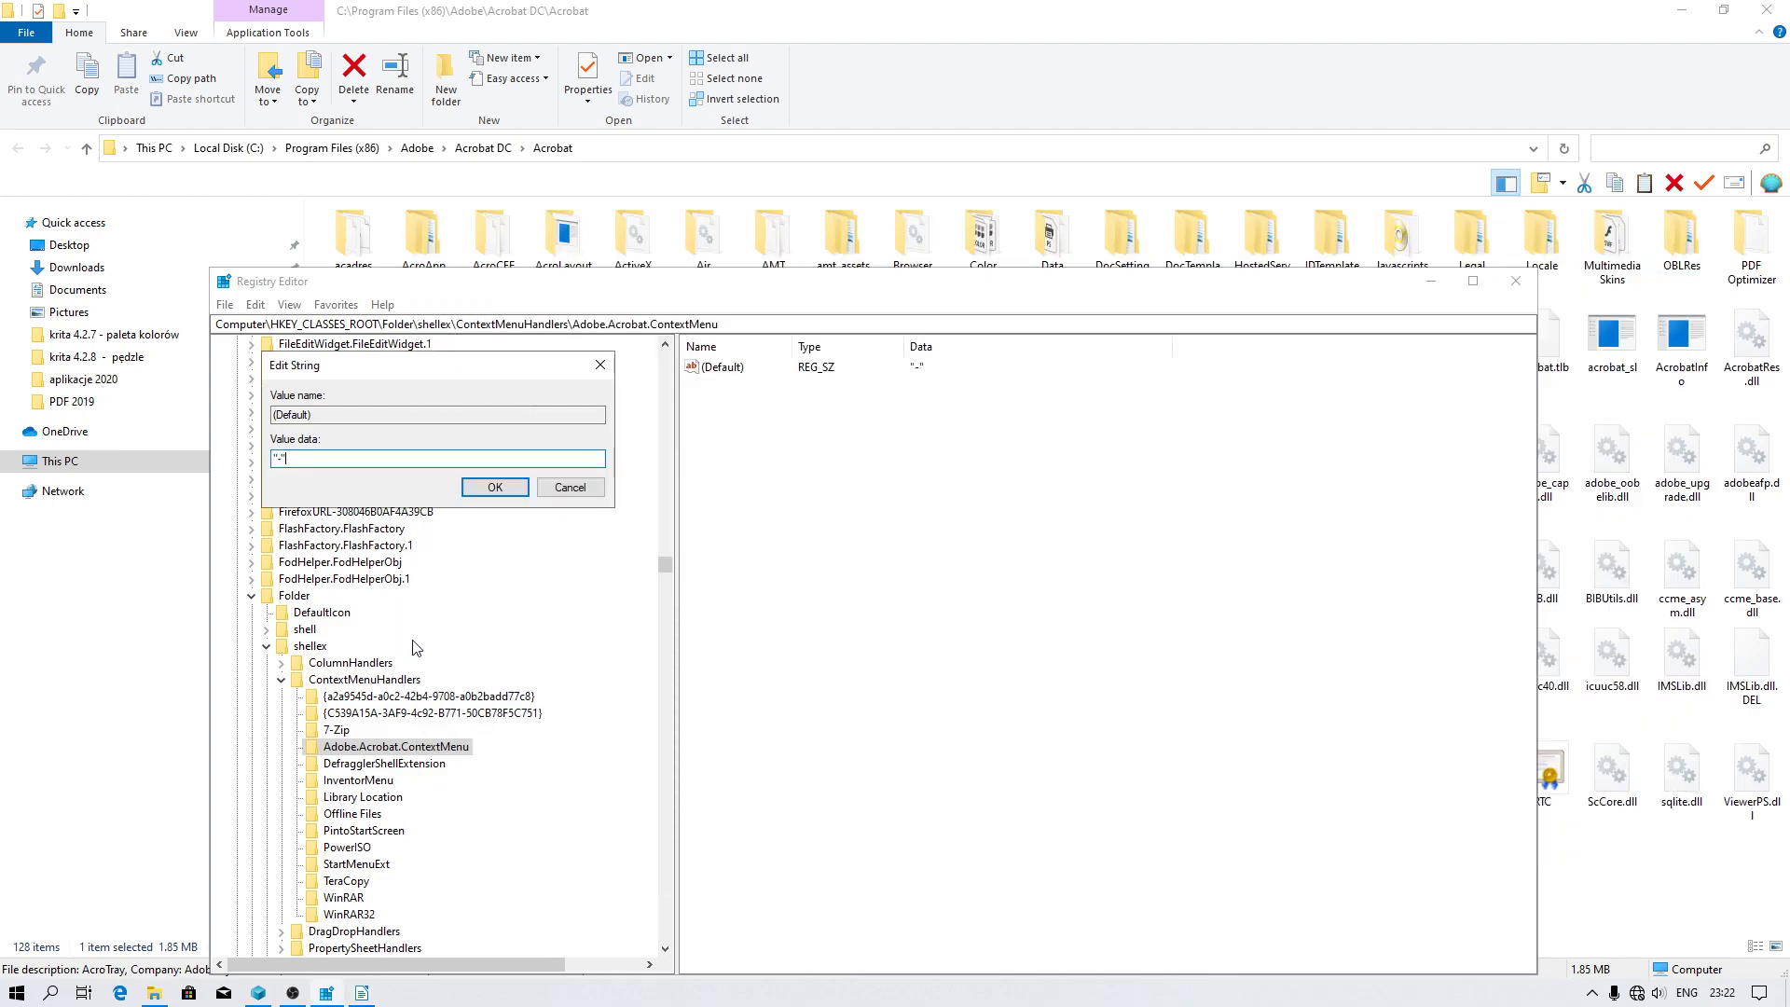
click(493, 486)
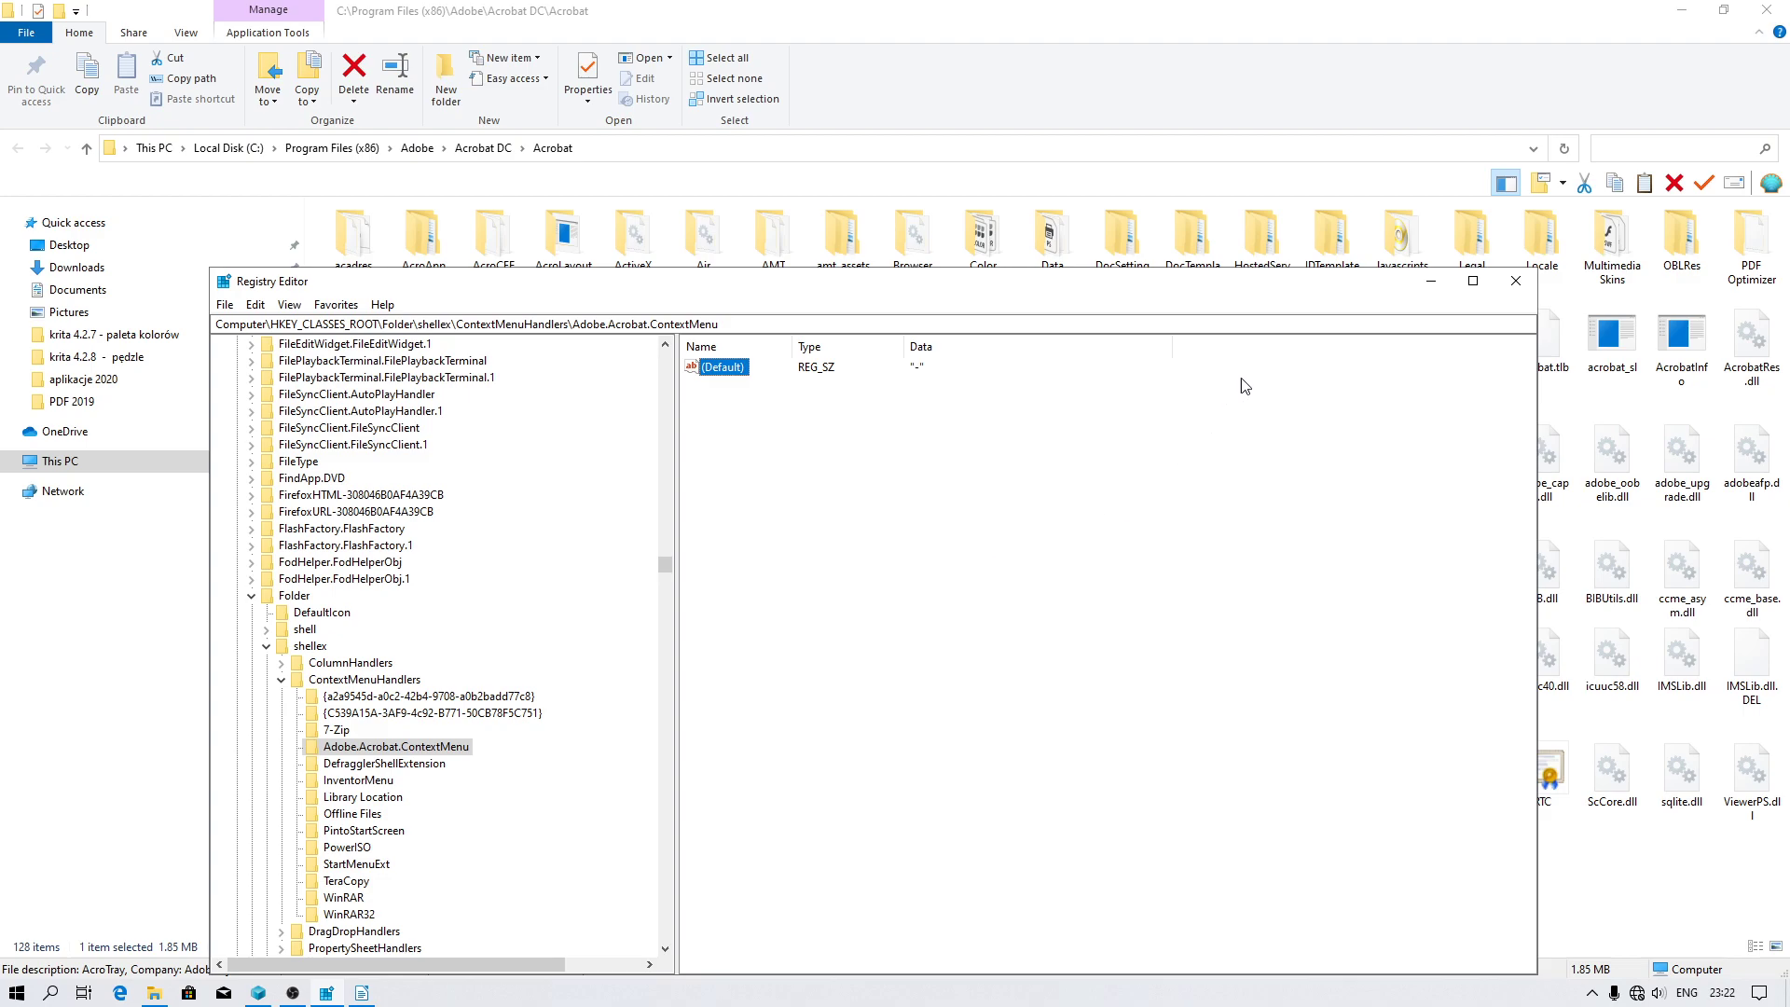
Minimize Registry Editor and take File Explorer from the Acrobat folder back to This PC
click(1413, 291)
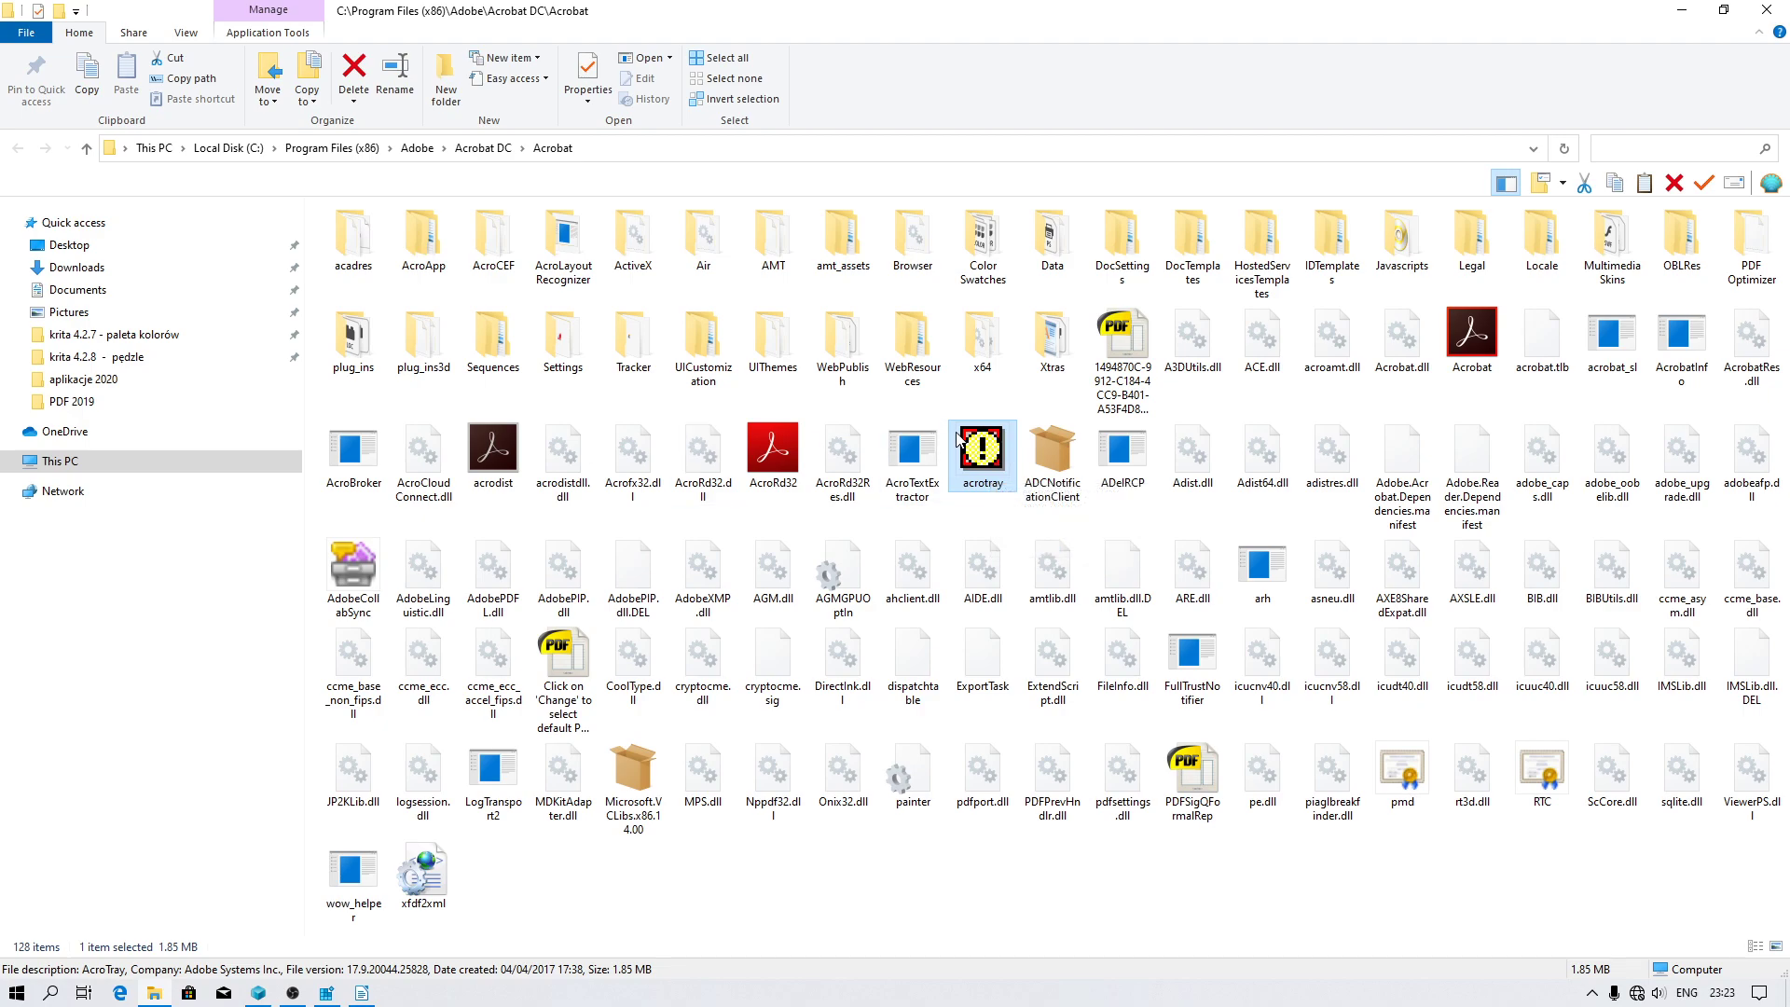
click(1476, 333)
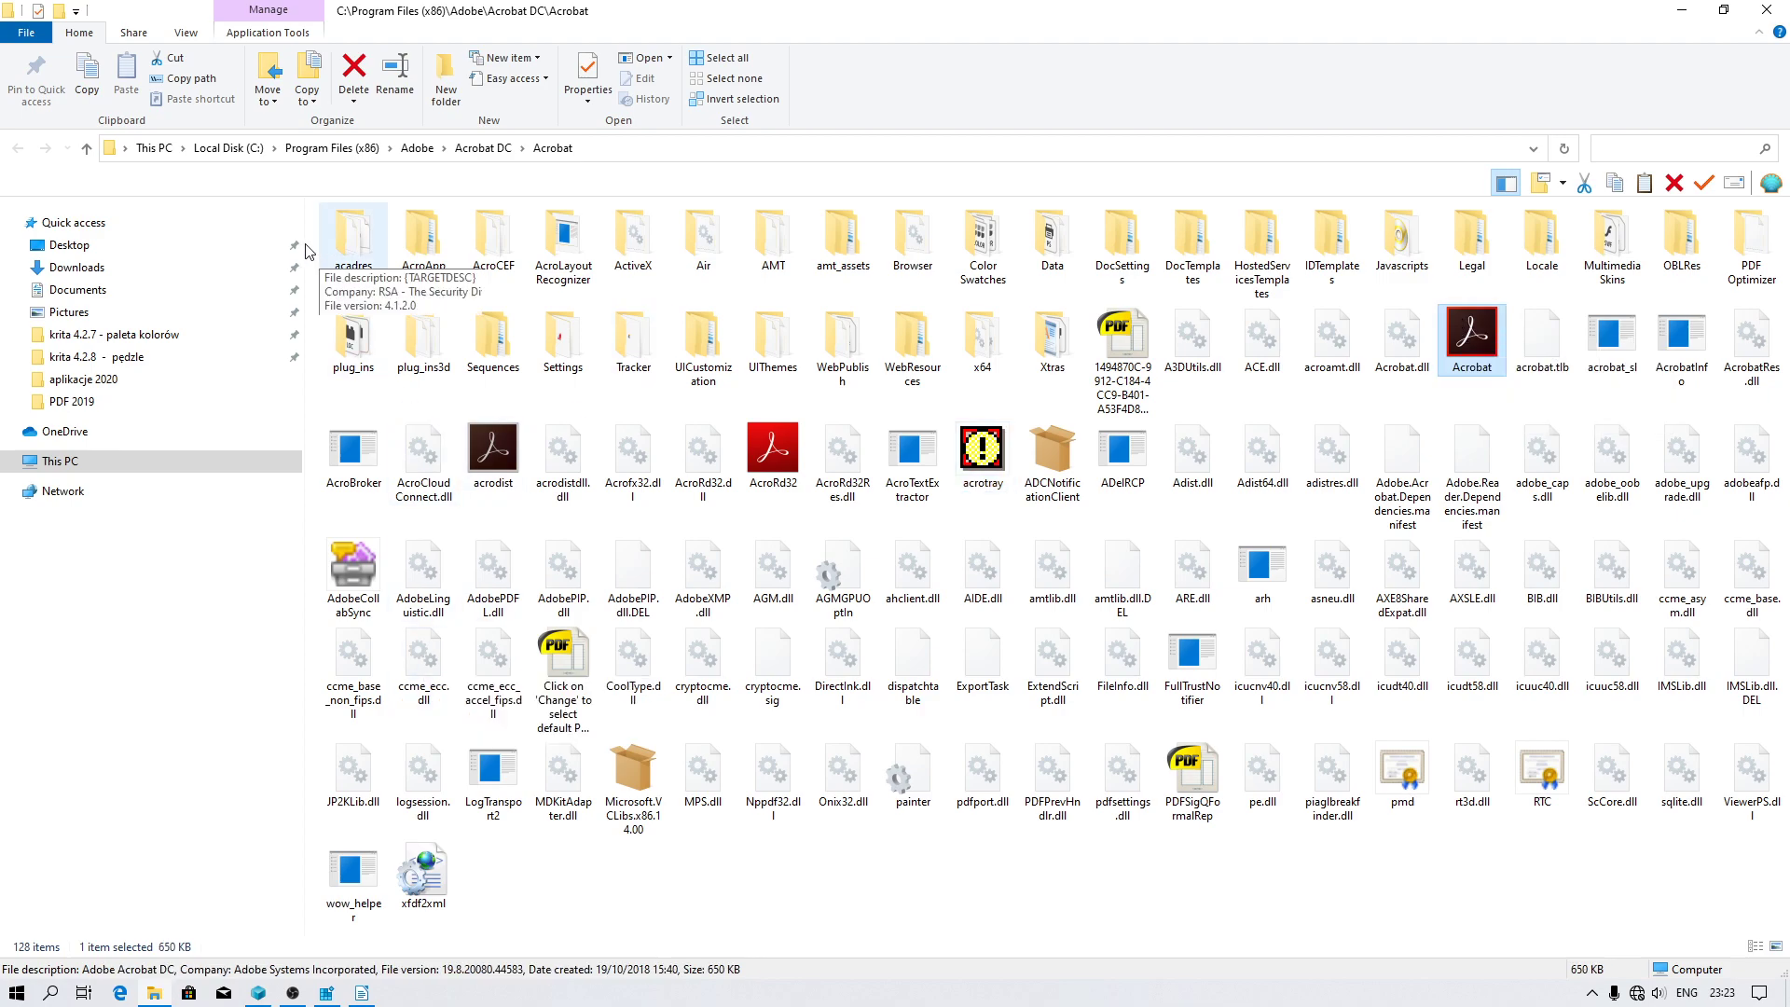
click(154, 147)
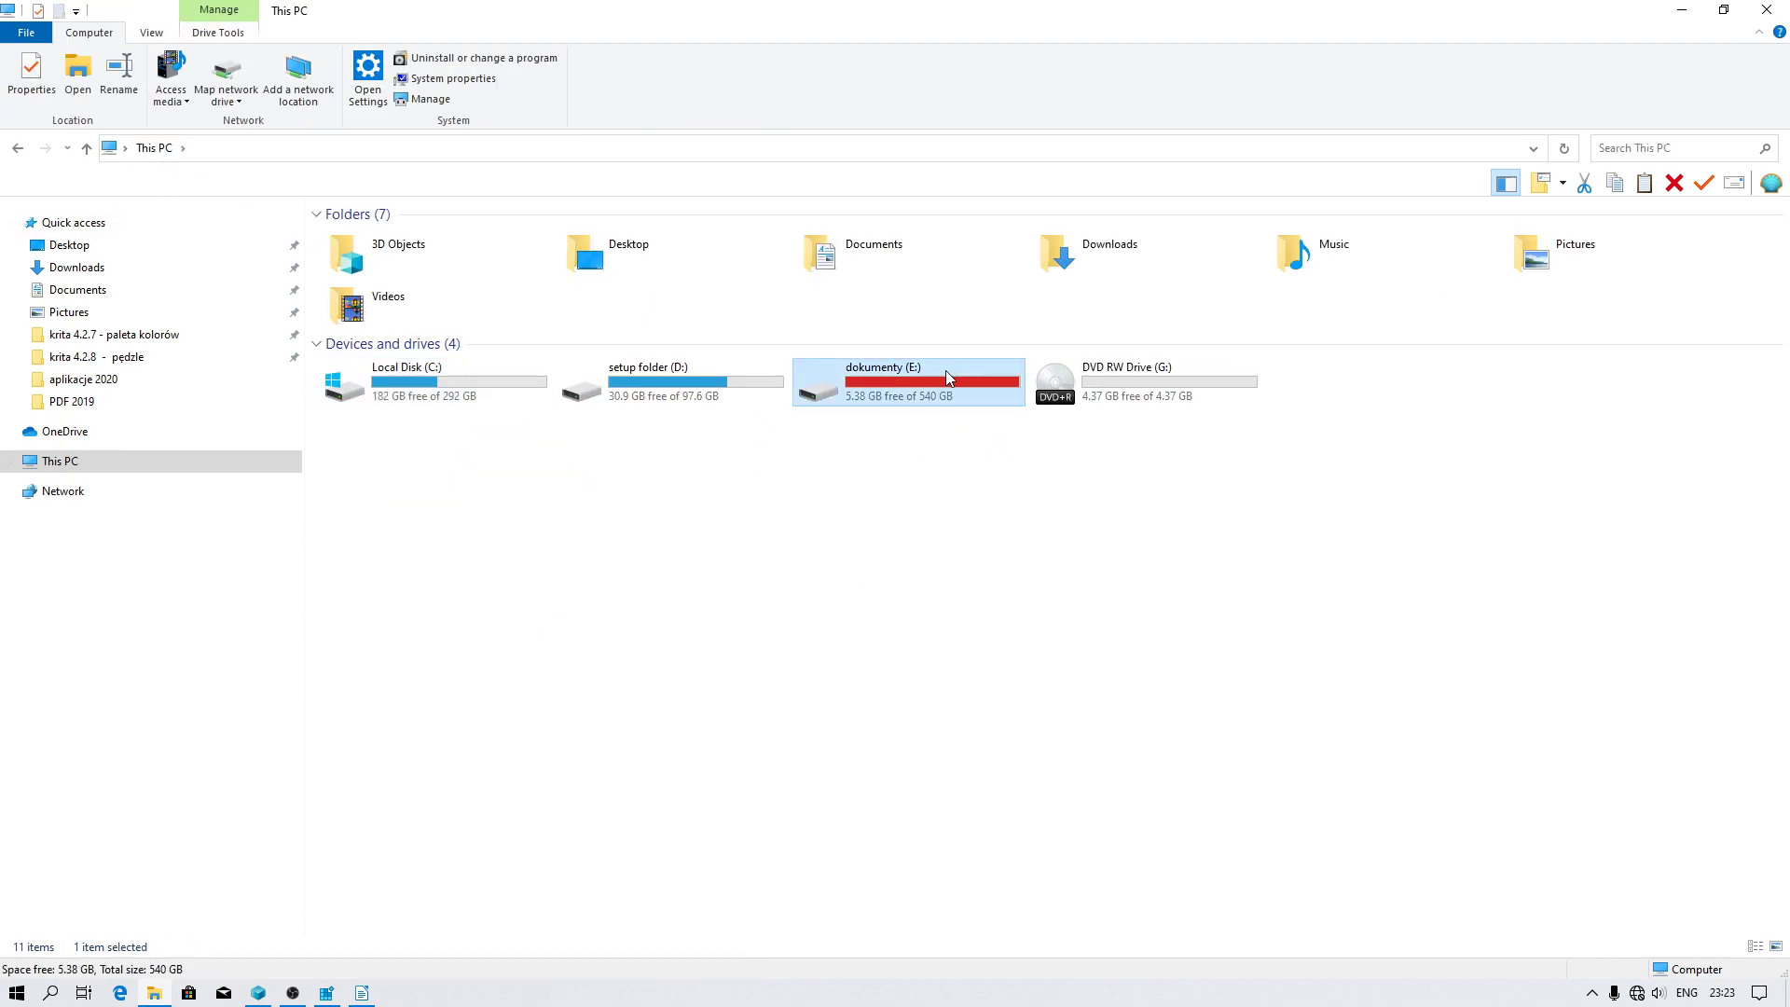
Open E:\PDF 2017 sorted newest first and bring up Properties for the Granddad lottery PDF
double_click(946, 371)
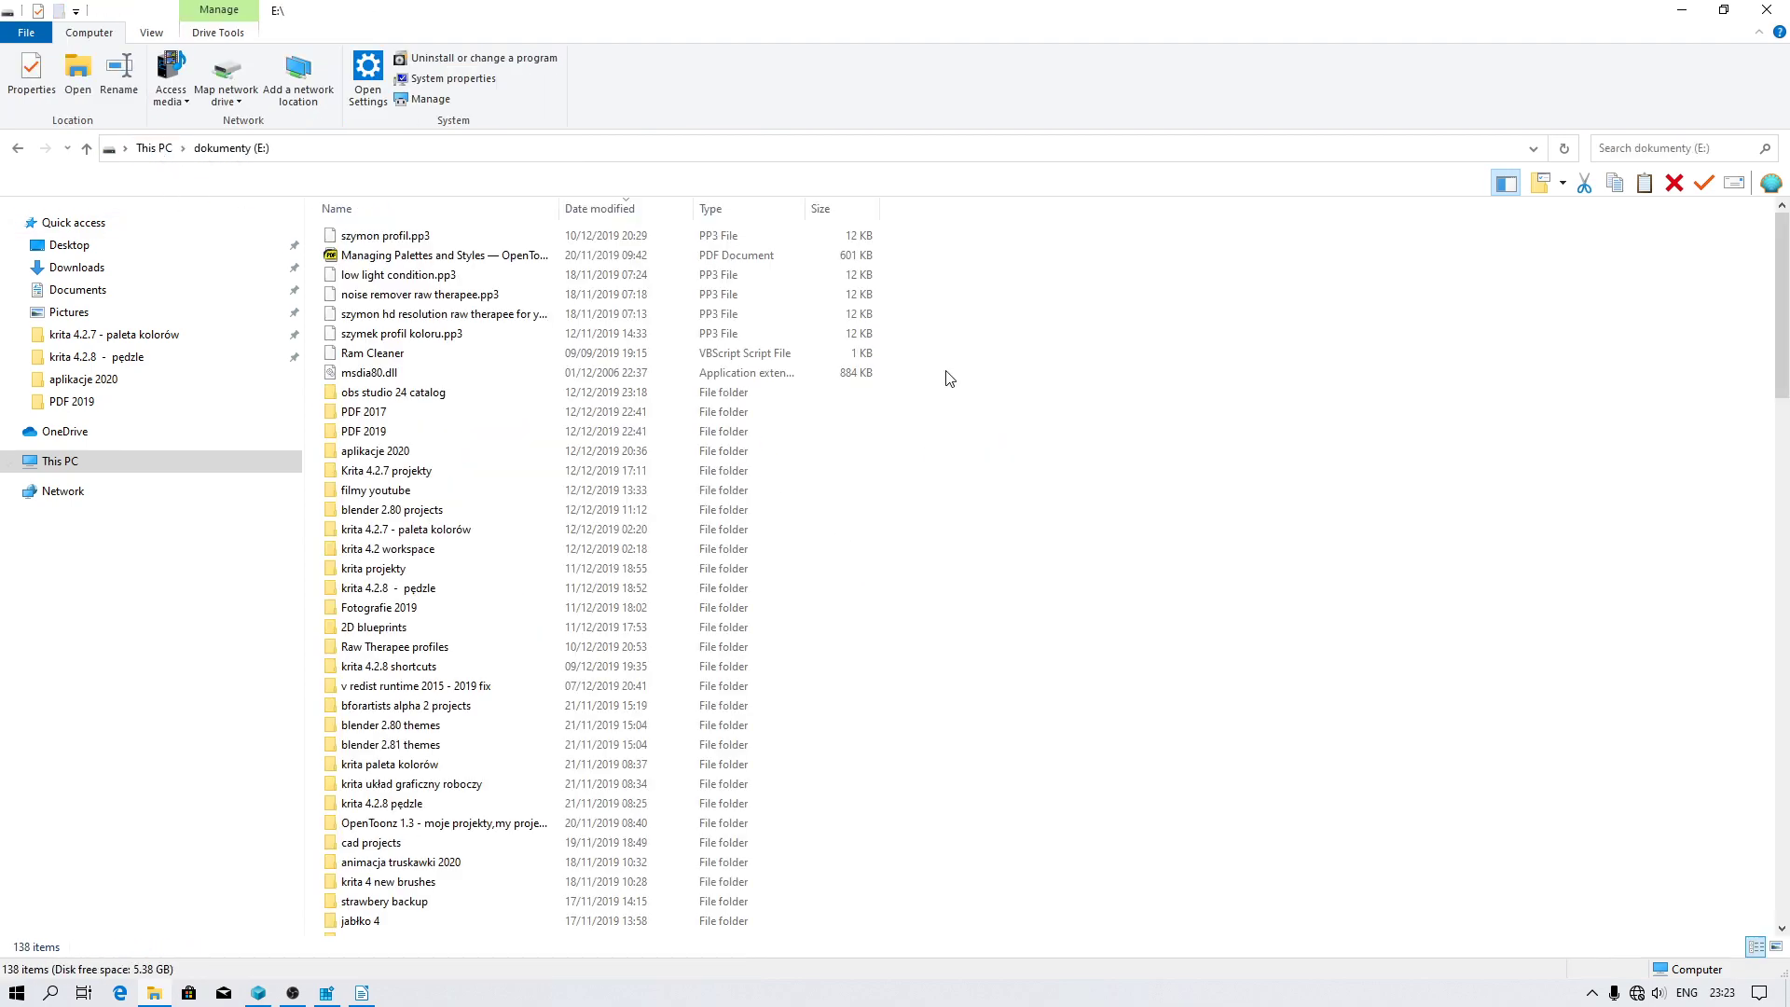
double_click(361, 413)
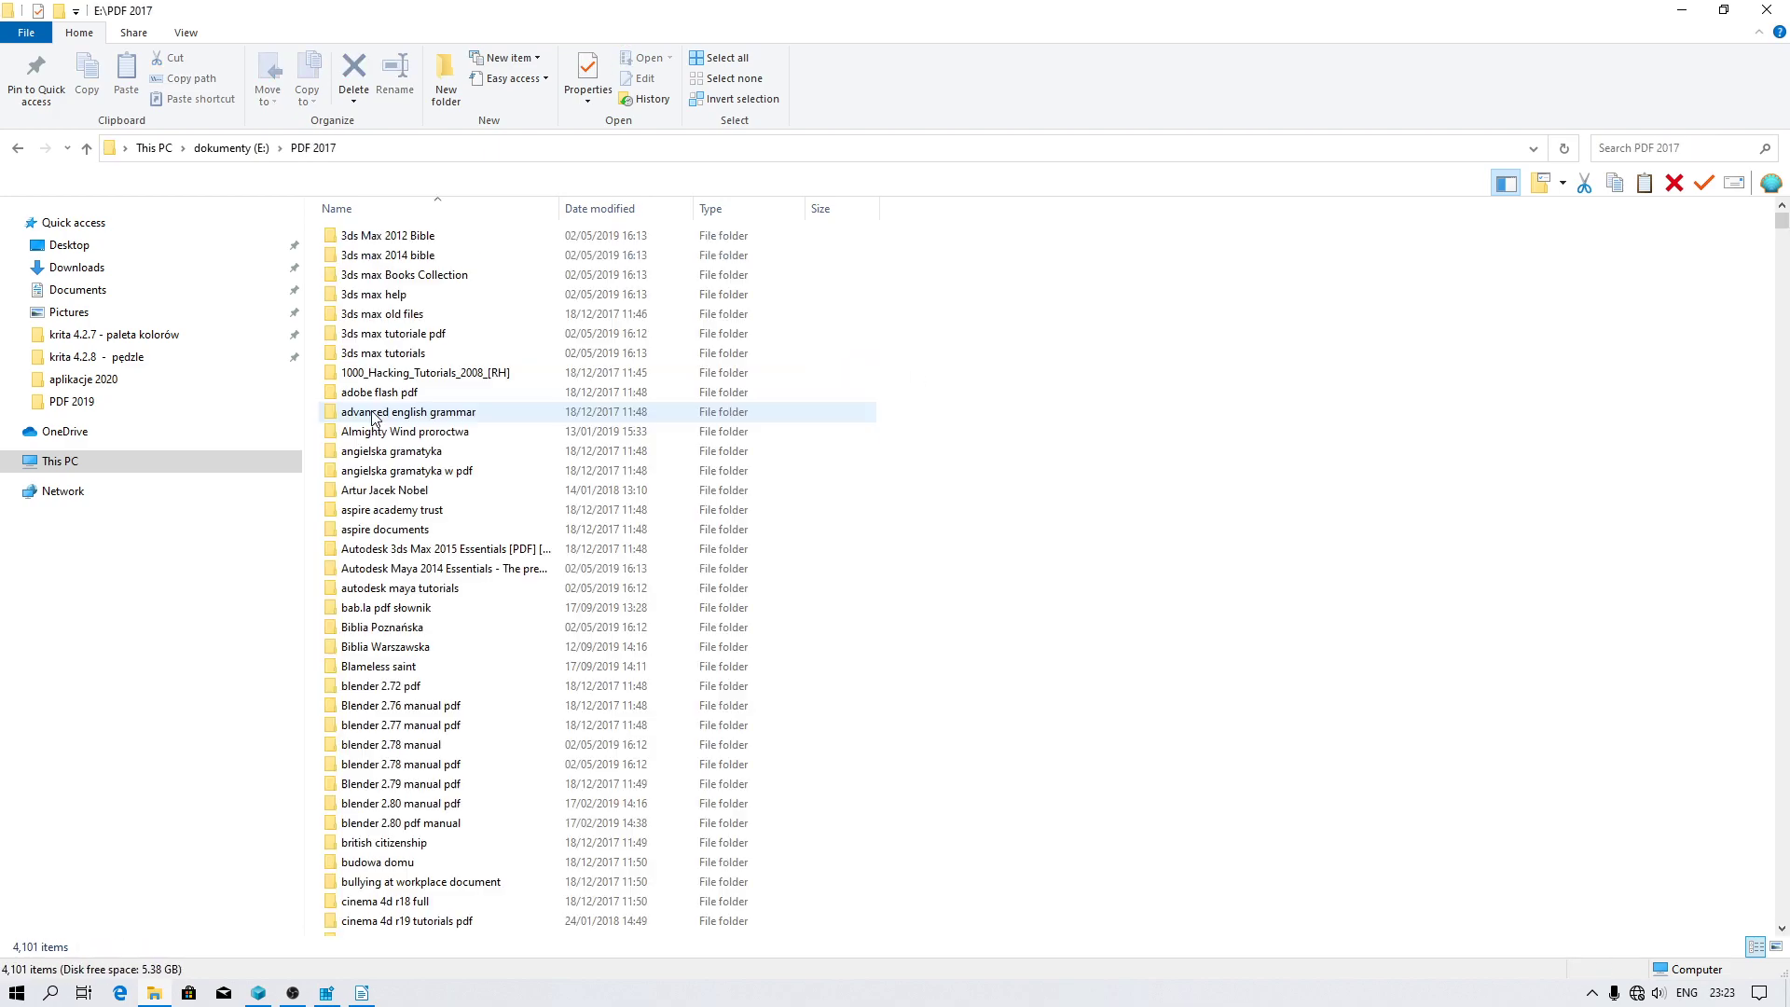
click(605, 209)
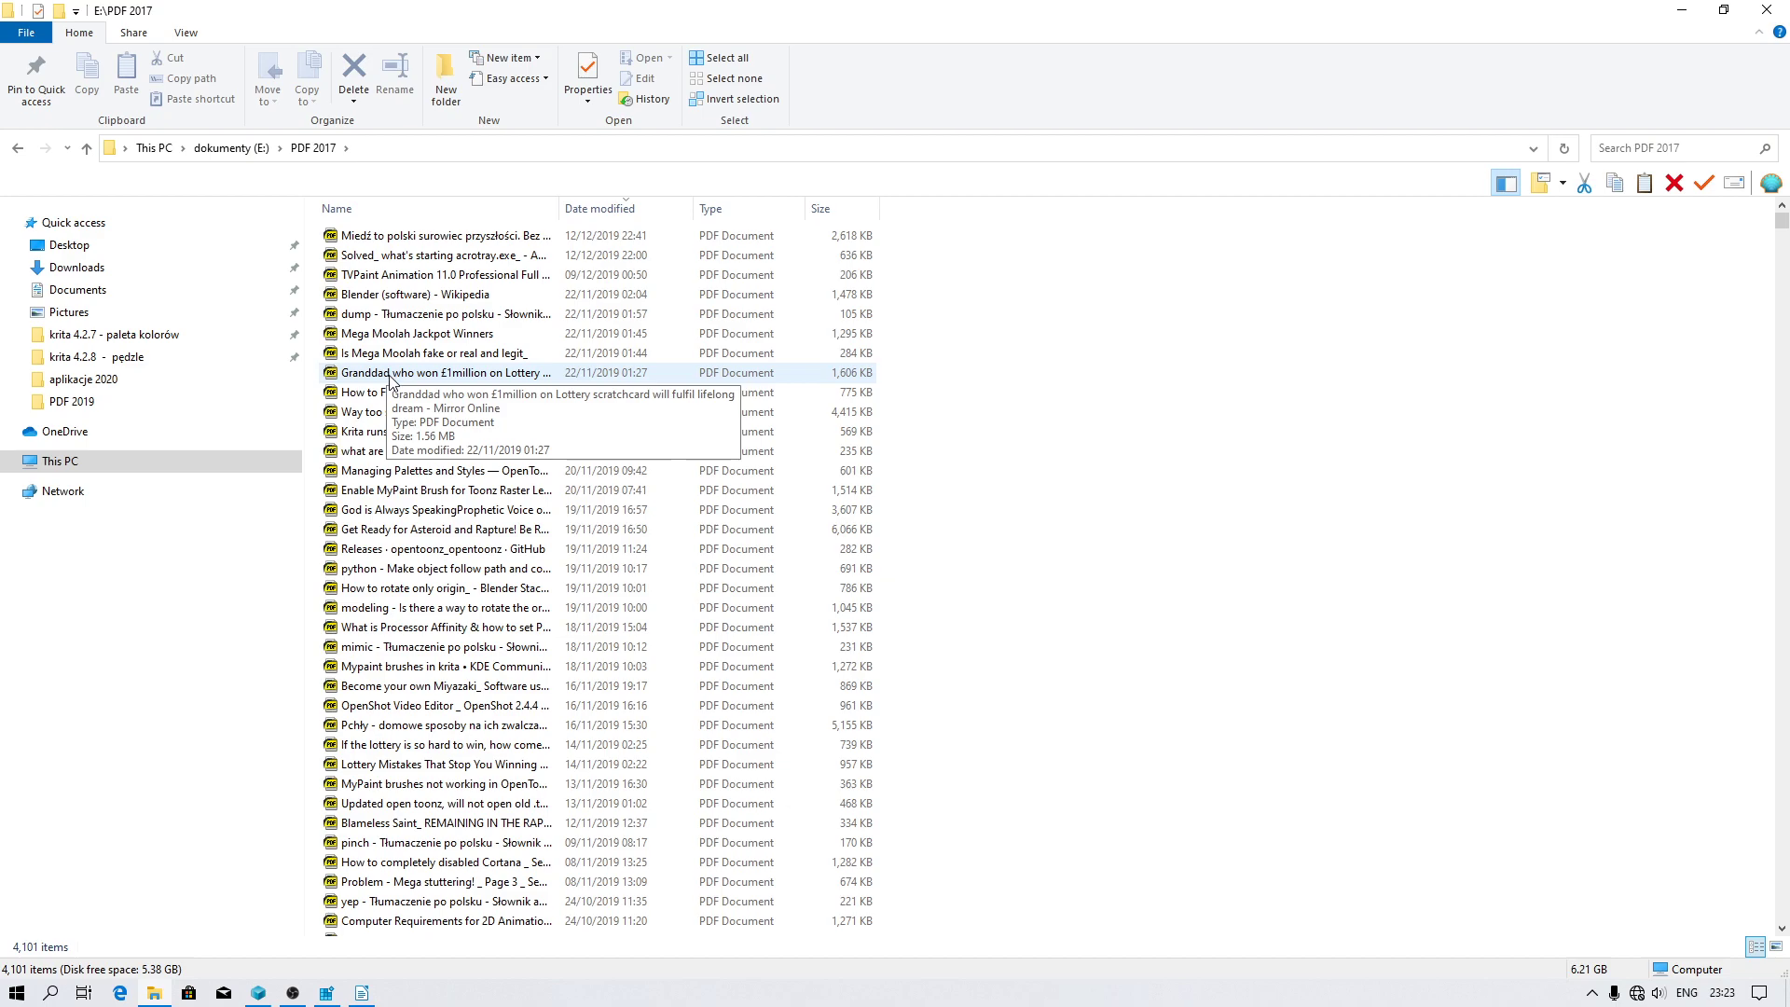
double_click(388, 377)
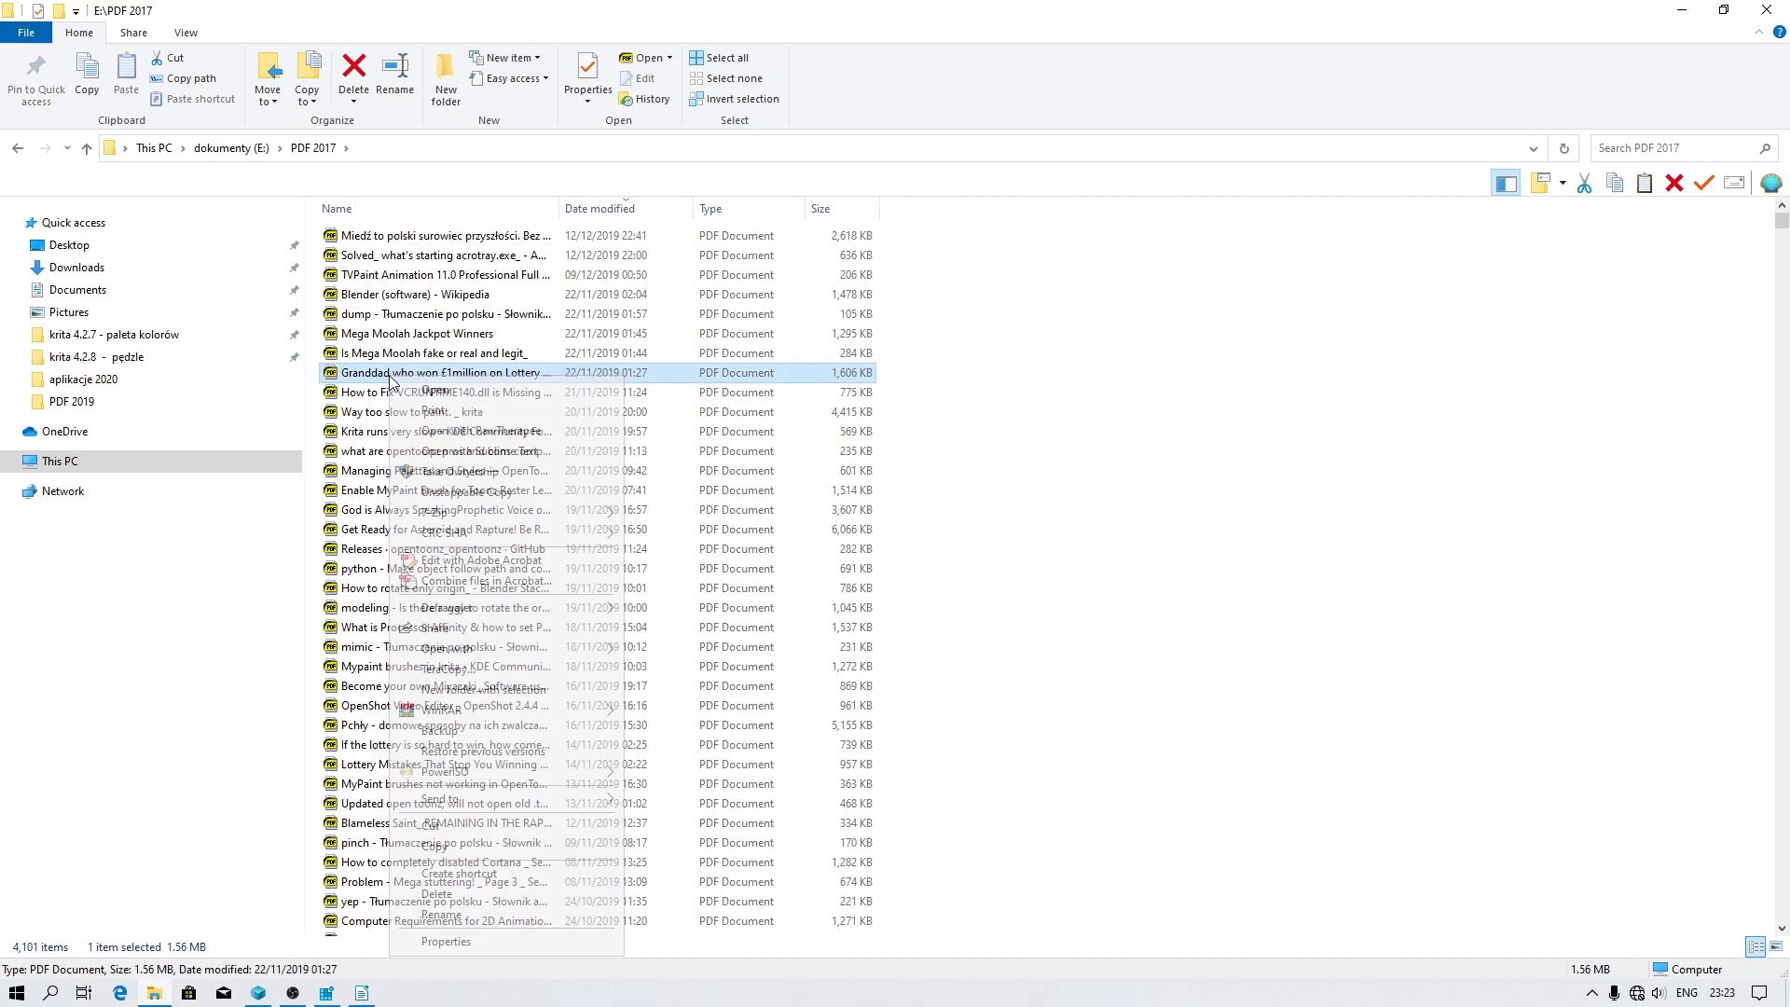
right_click(388, 374)
click(471, 945)
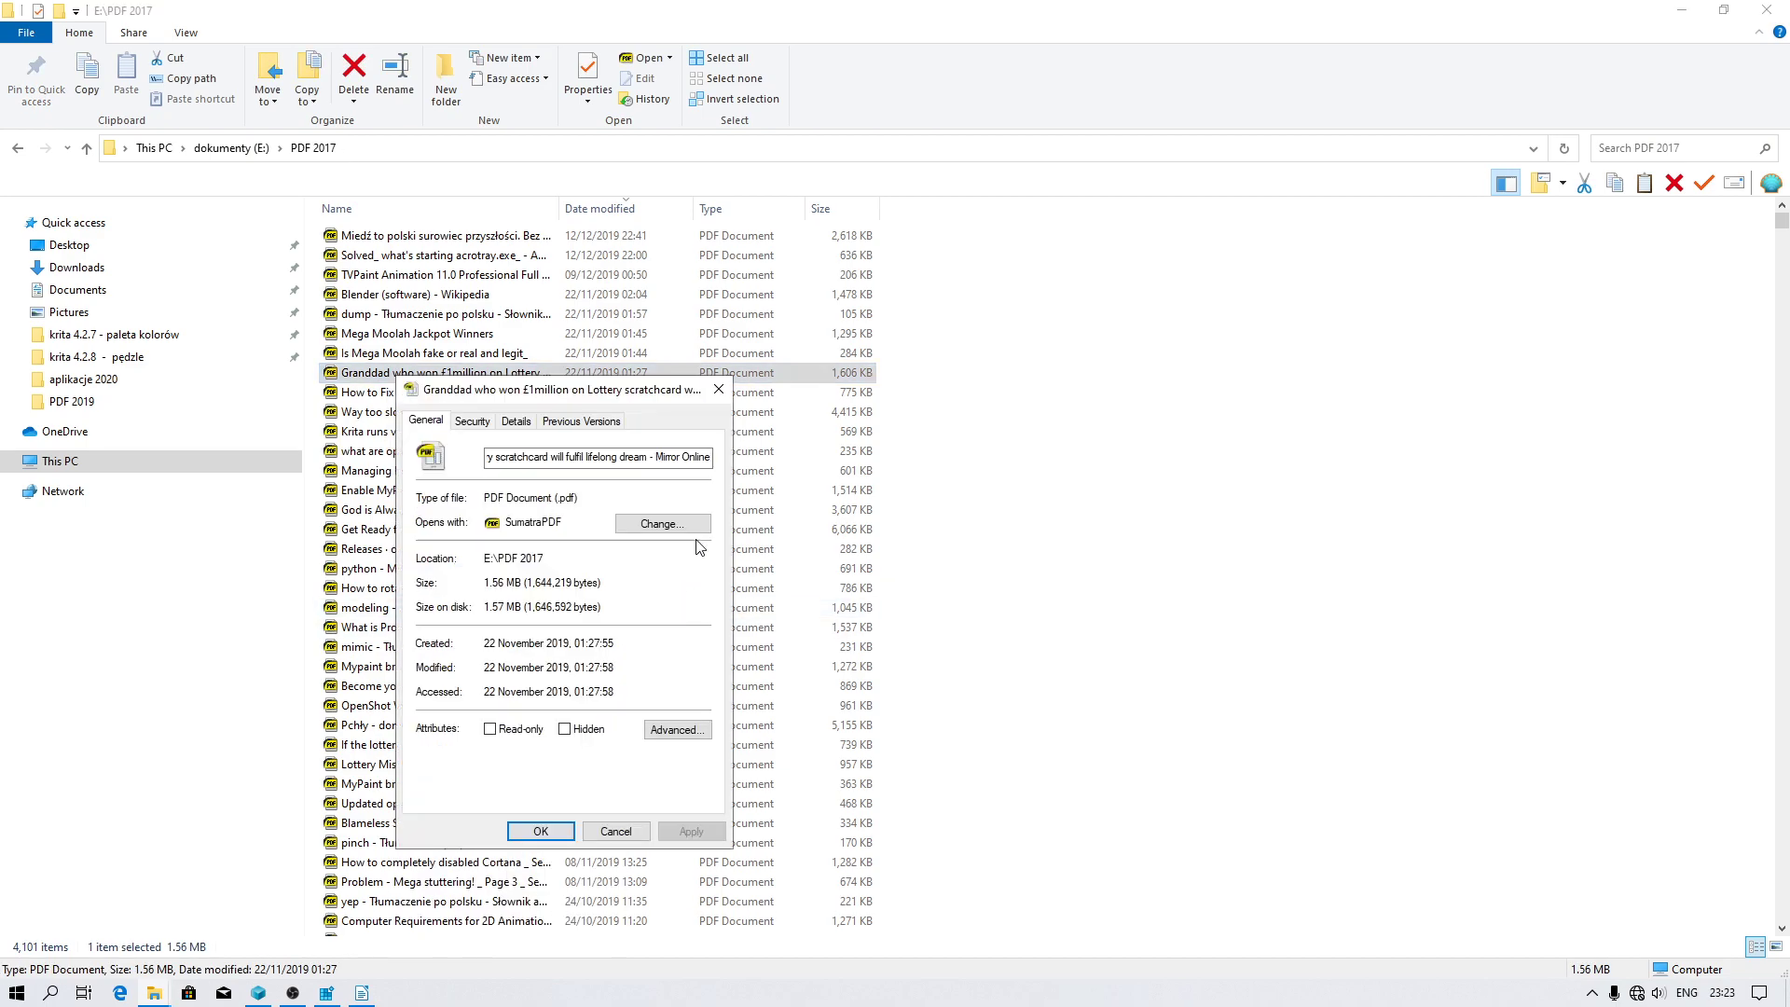
Change the default PDF app to Adobe Acrobat DC, apply it and close Properties
click(680, 535)
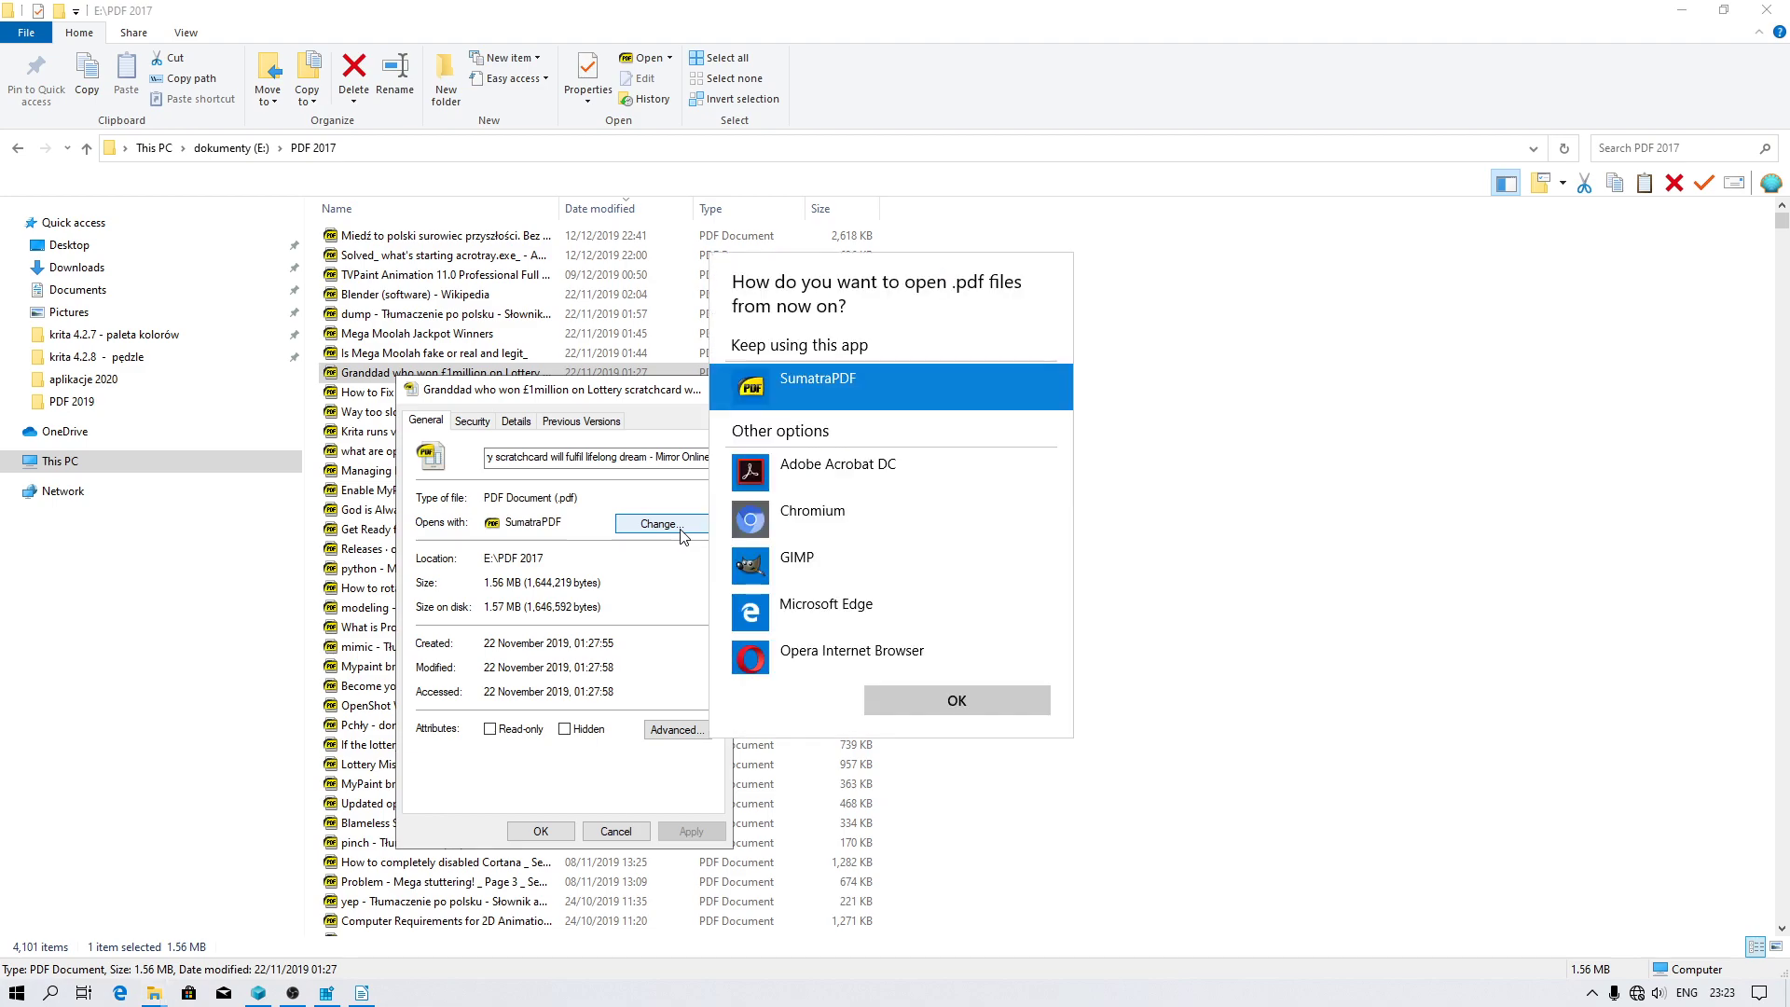
click(770, 479)
click(951, 703)
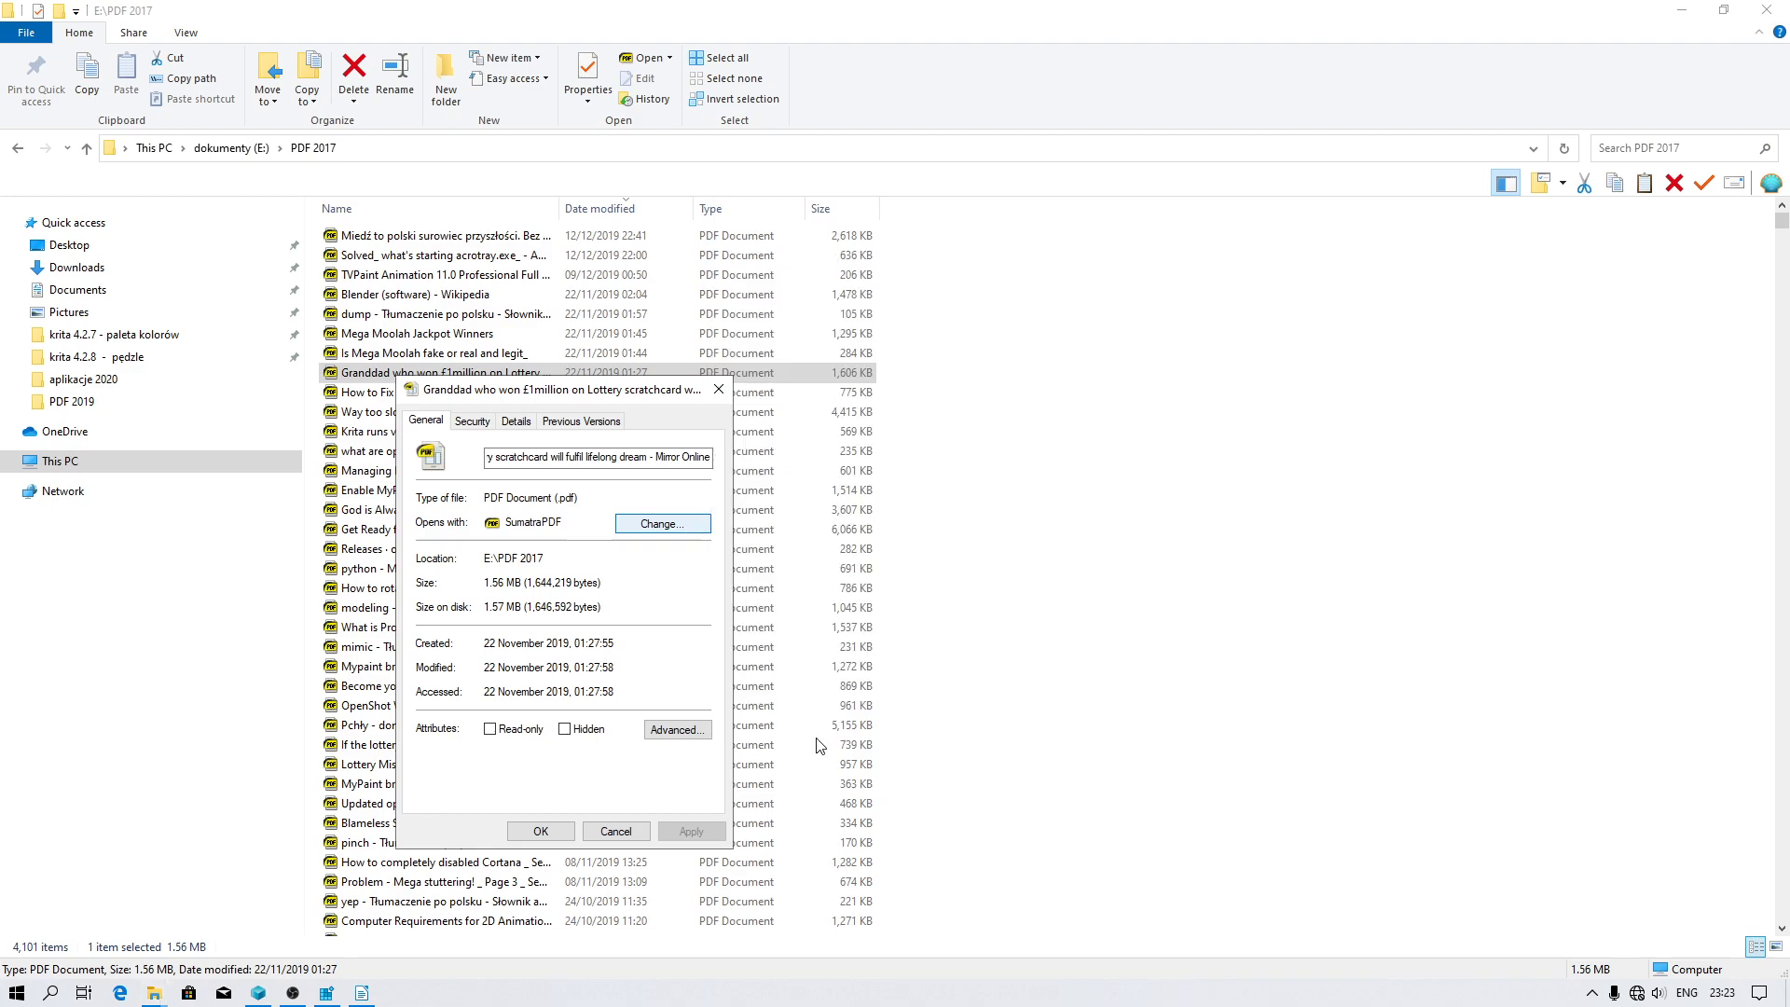
click(691, 832)
click(542, 831)
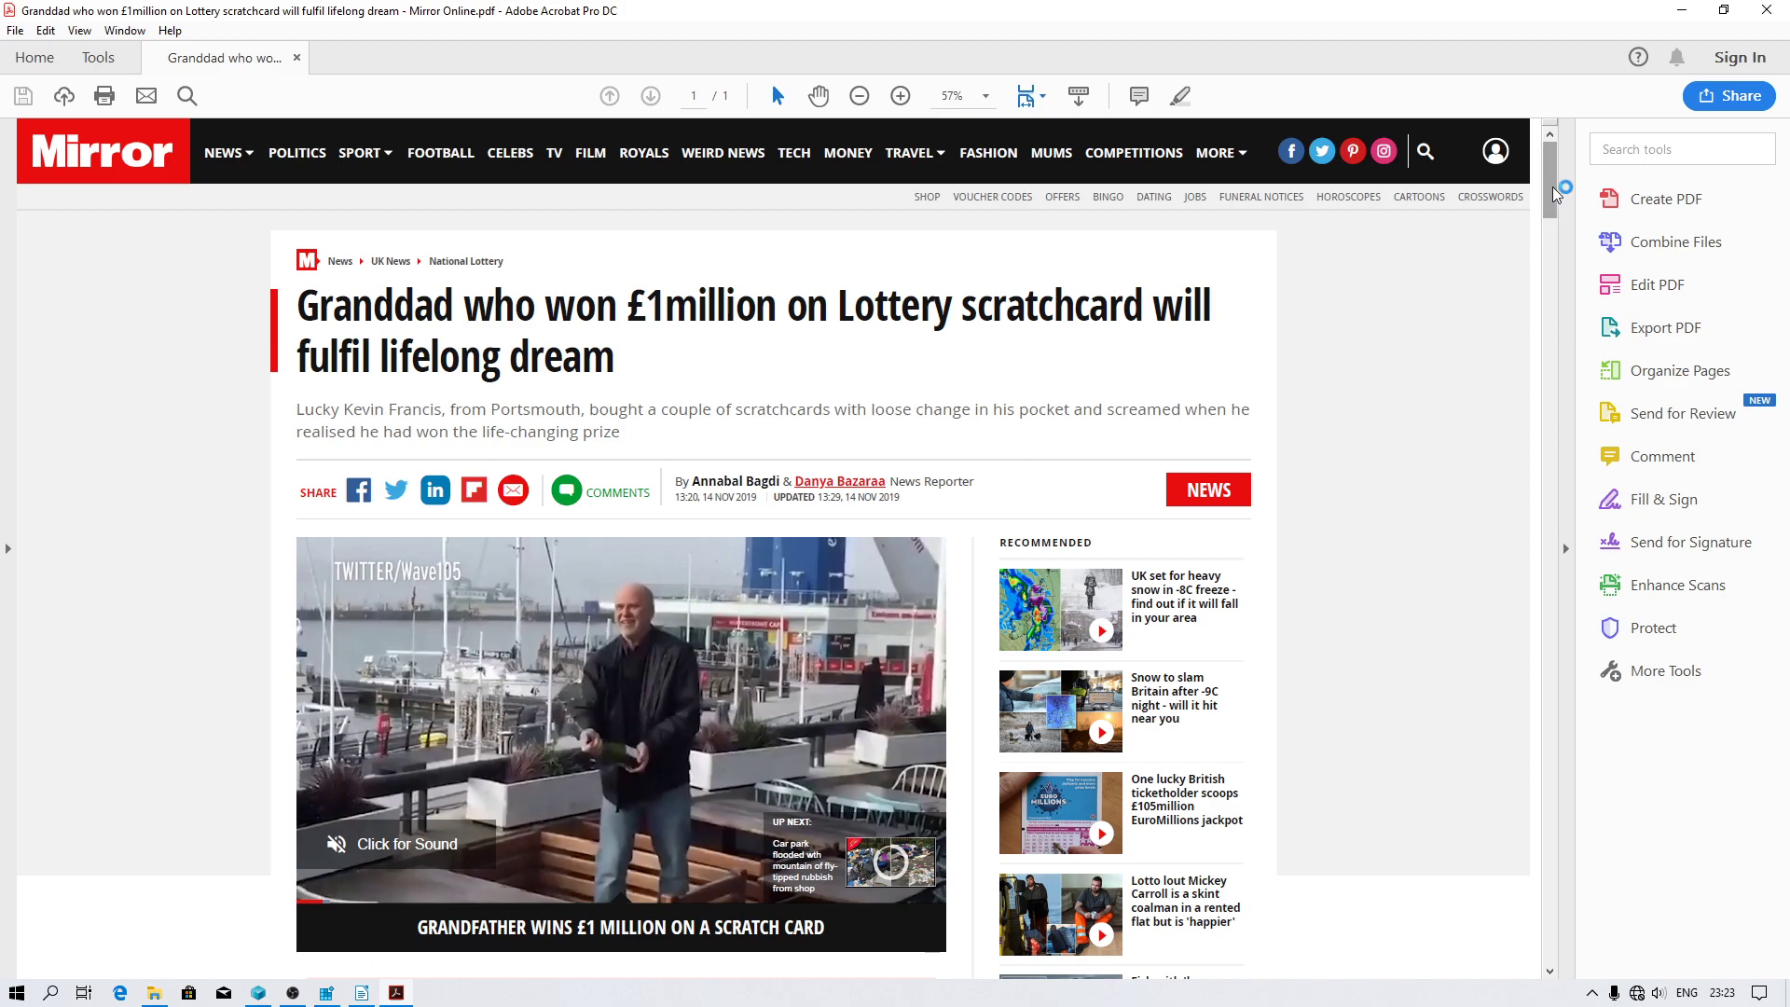
drag(1550, 192, 1546, 296)
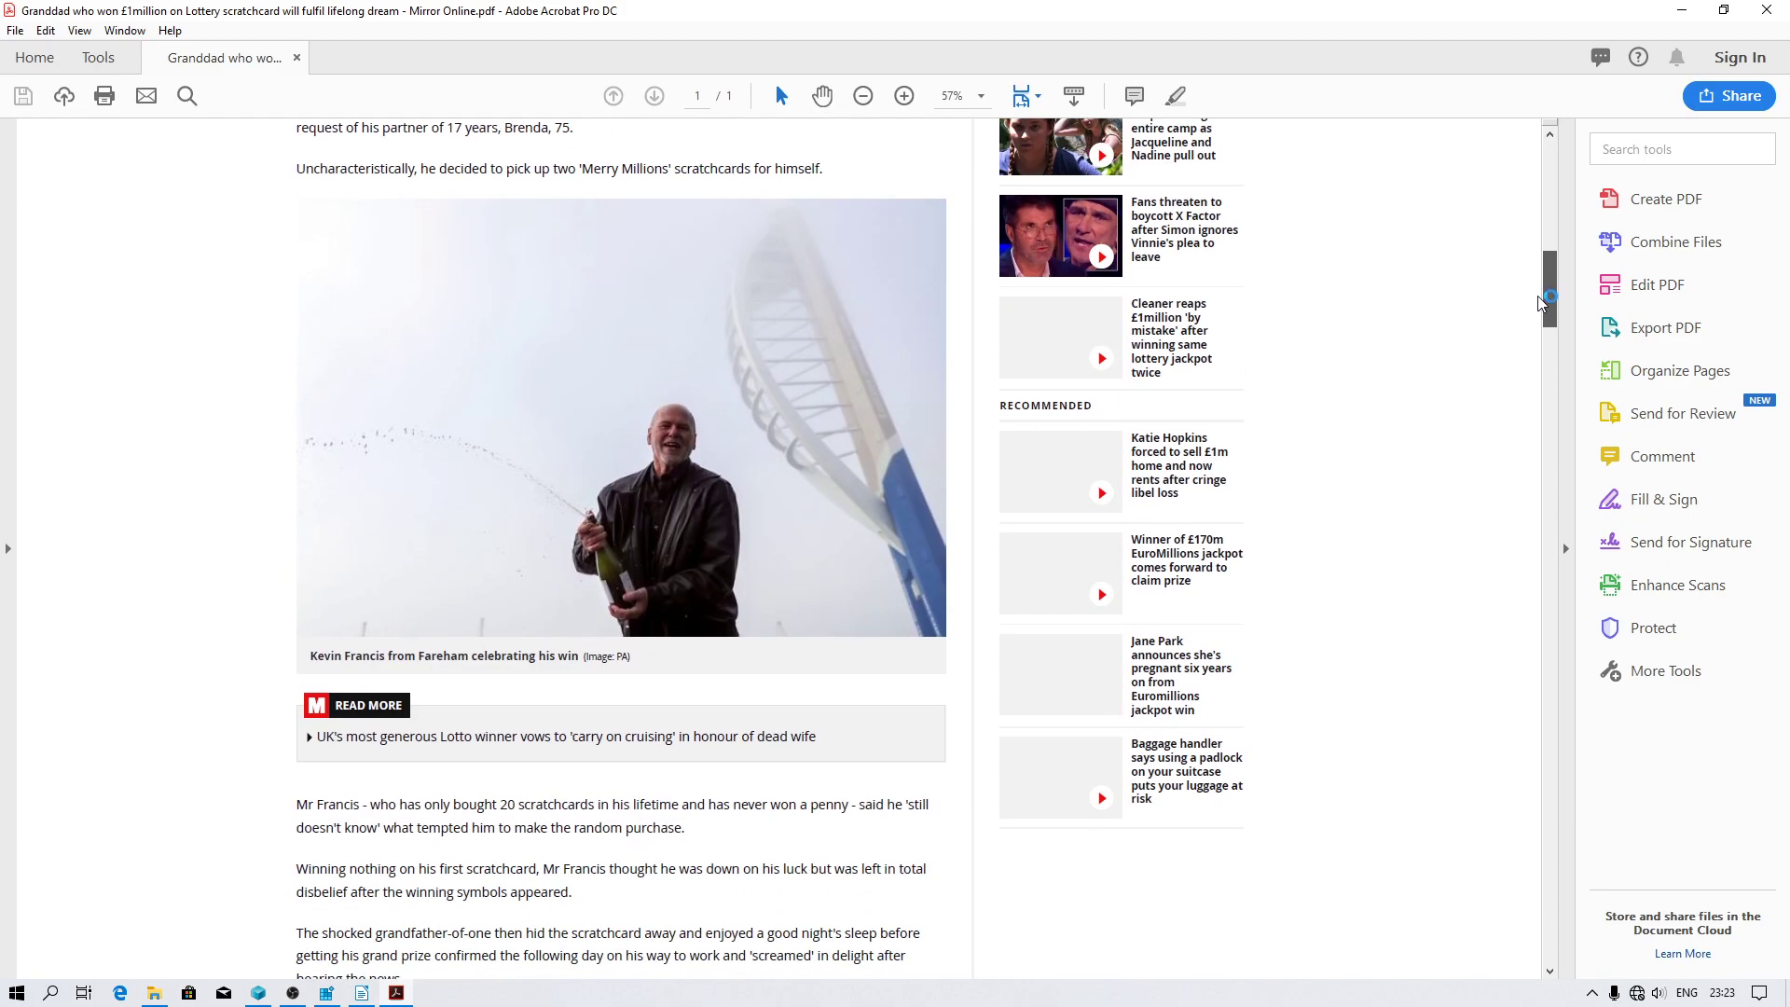
drag(1553, 281, 1550, 203)
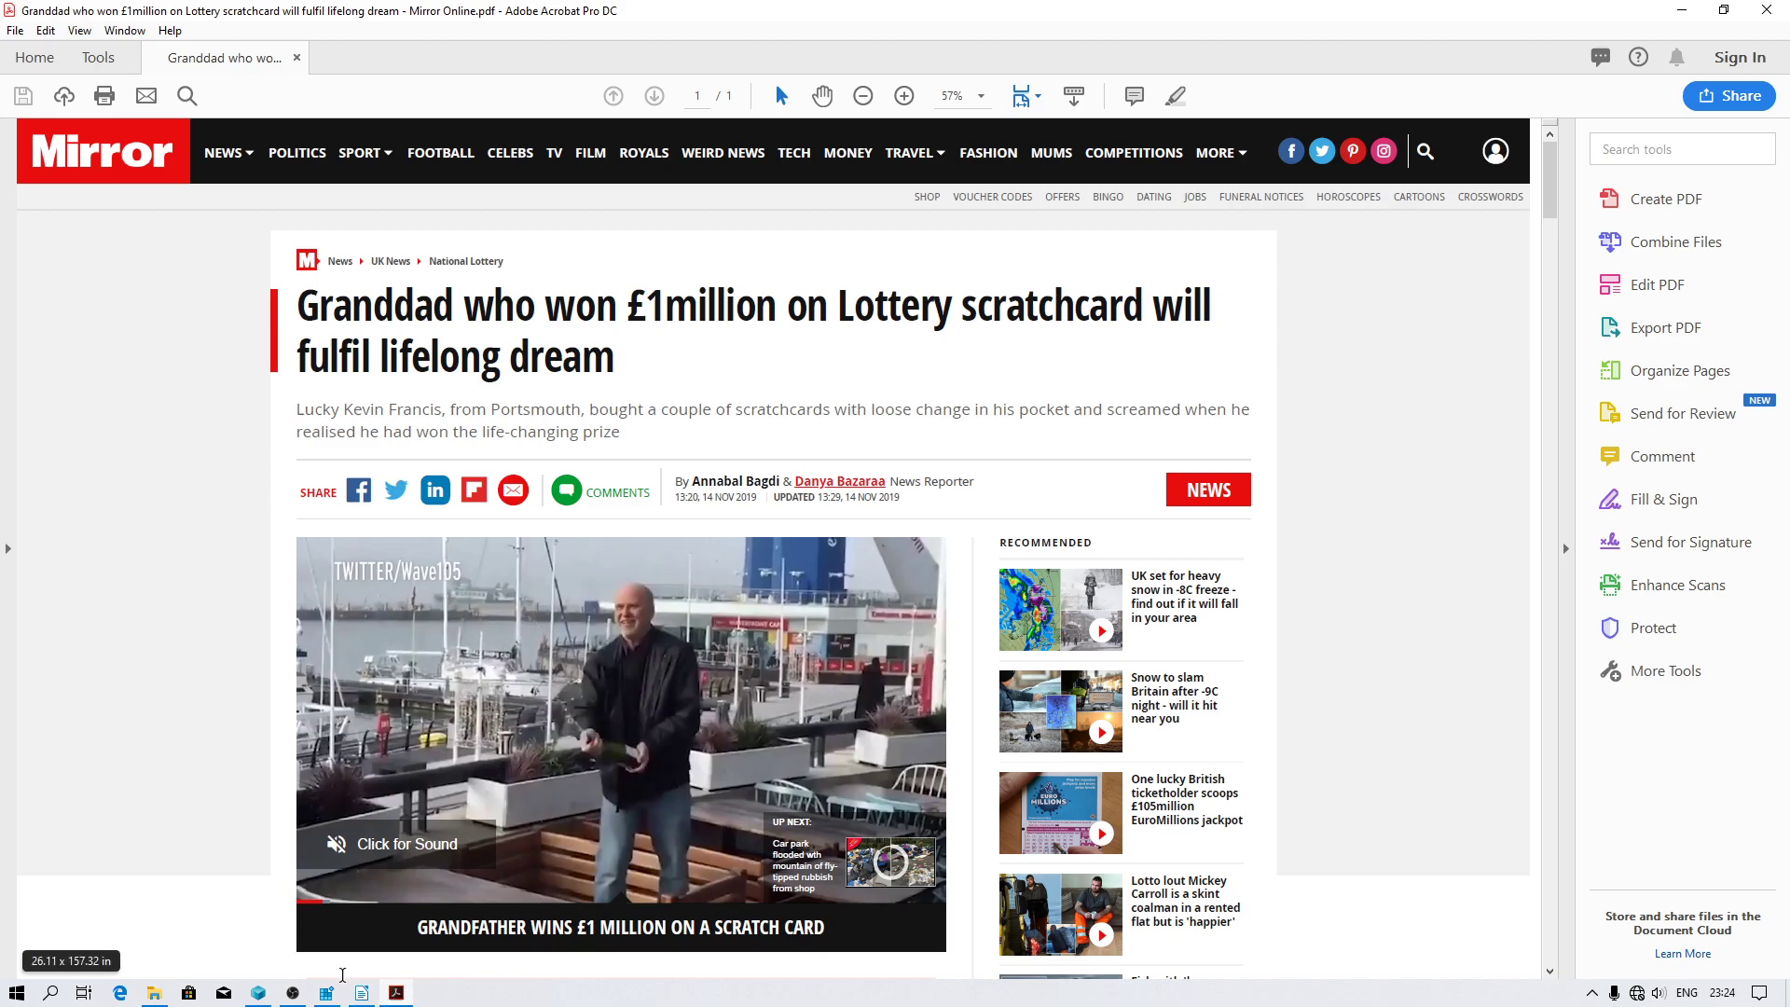
Briefly raise and re-hide Registry Editor and OBS, then close Acrobat with Alt+F4
click(329, 993)
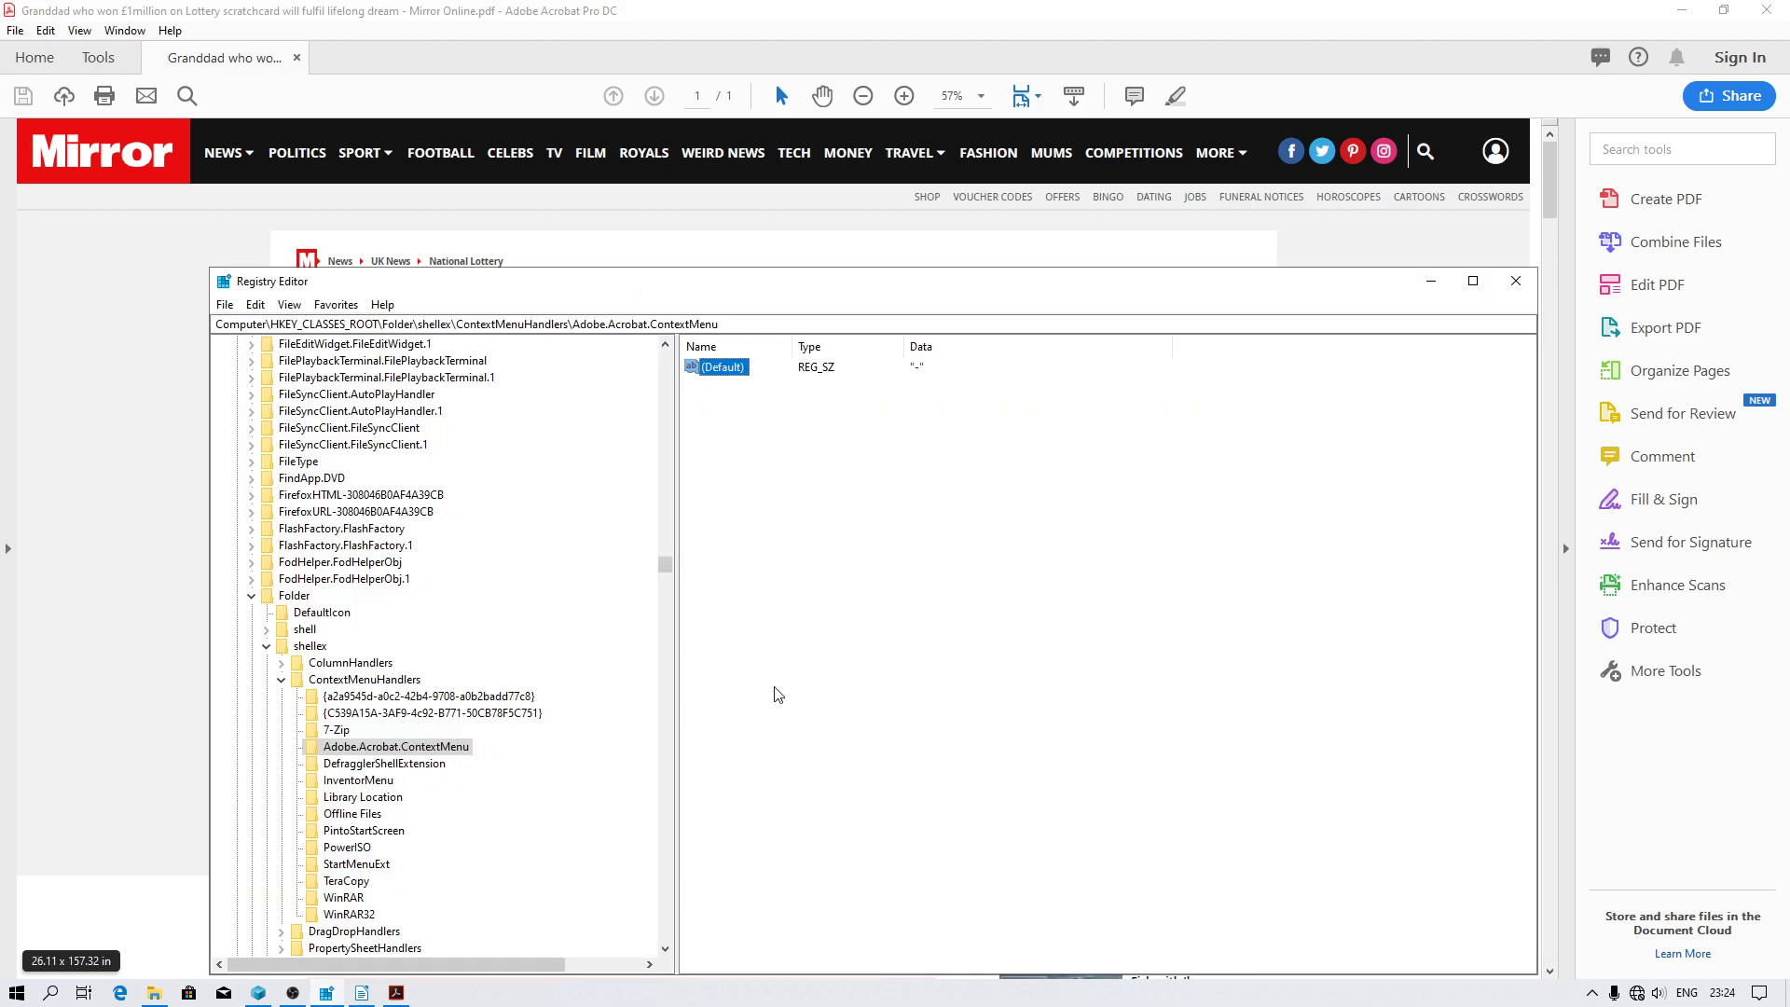
click(1430, 281)
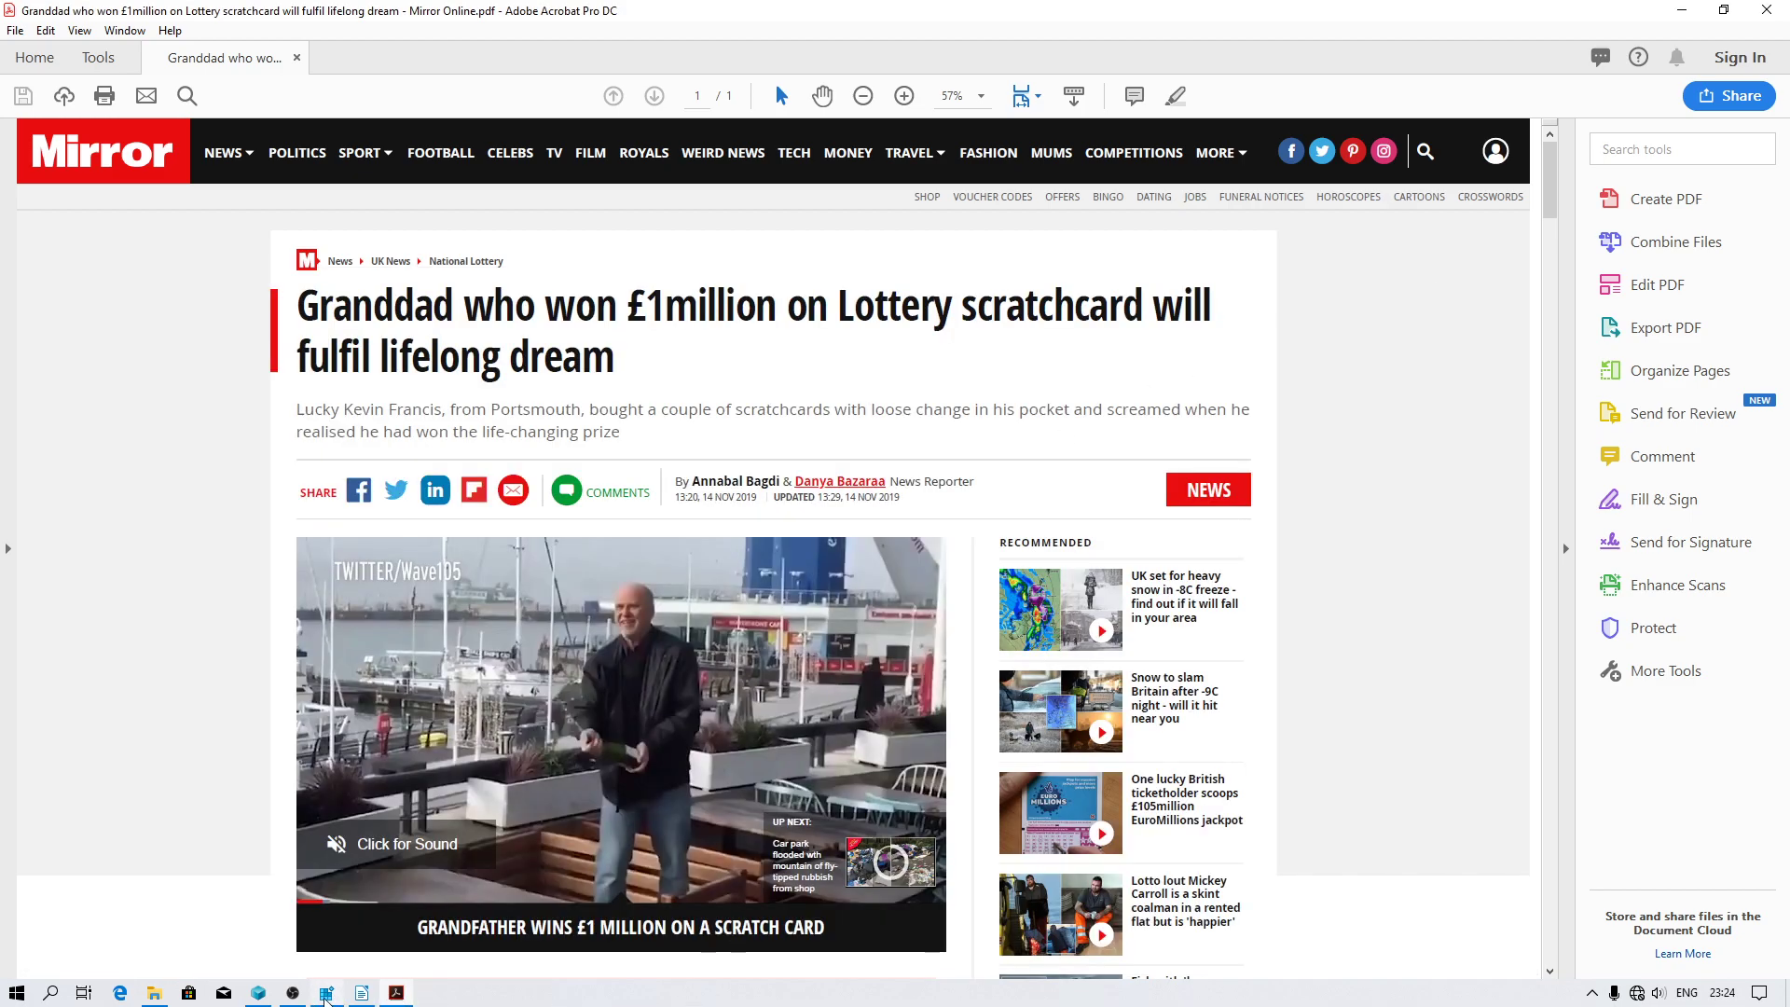
click(292, 994)
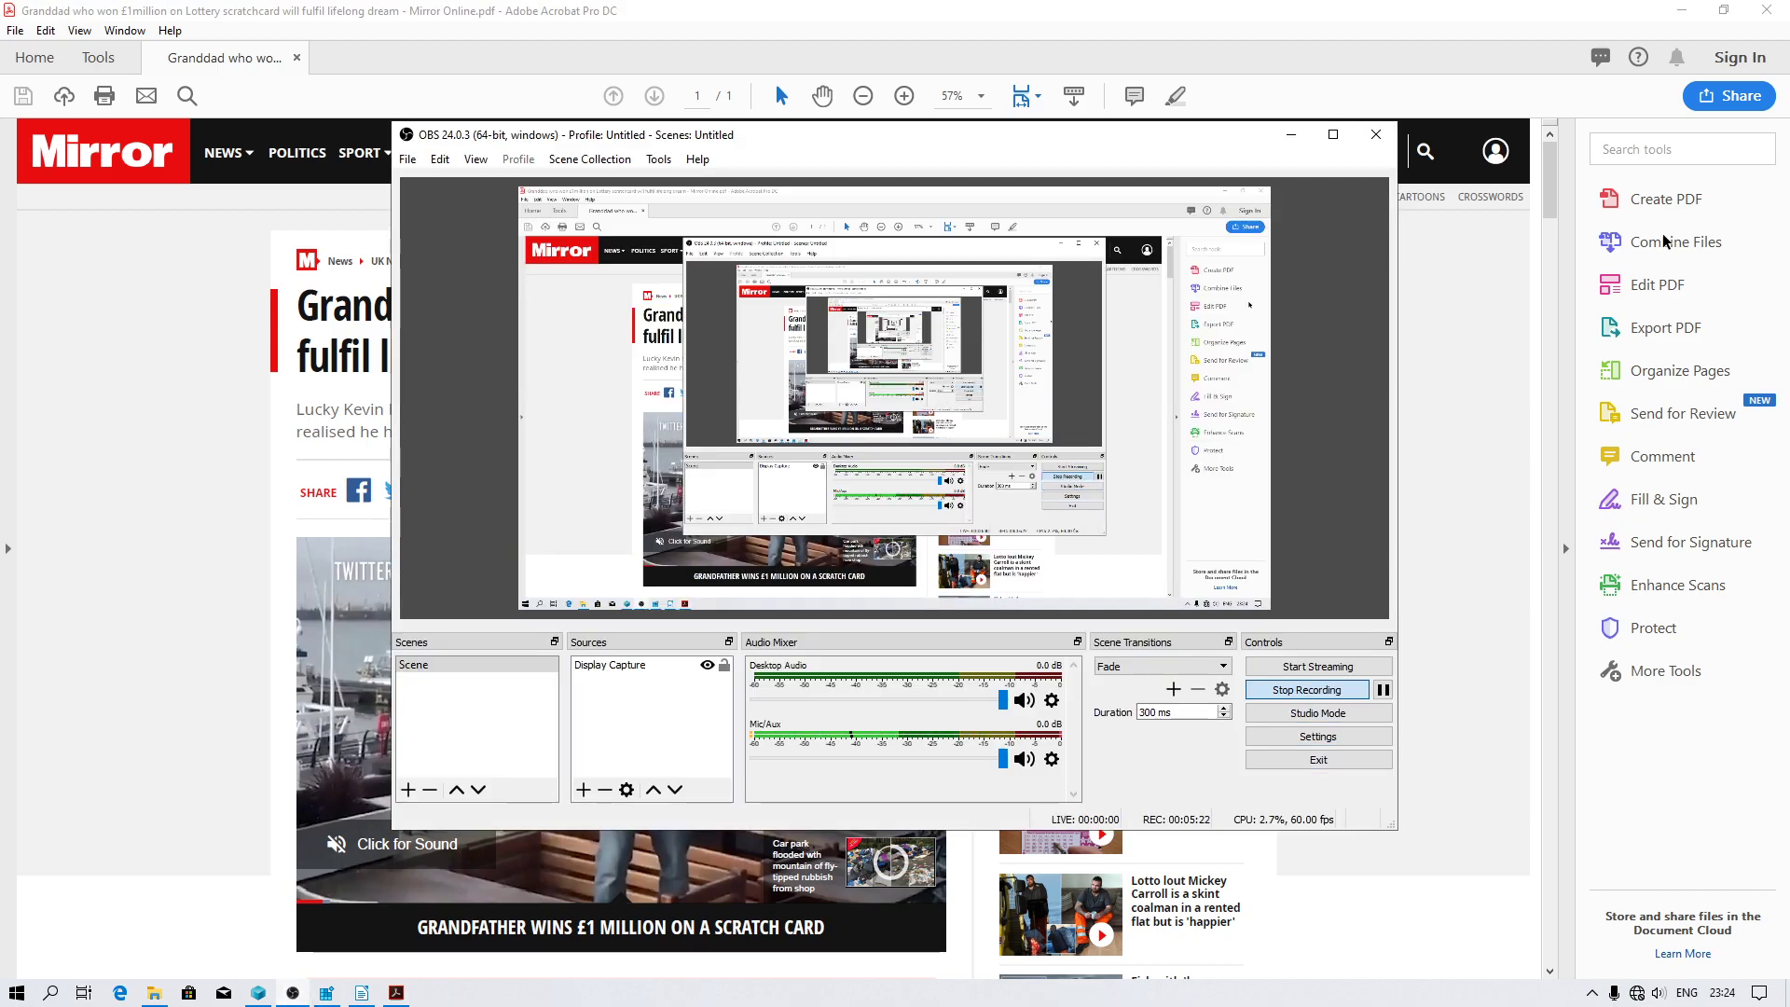
click(1578, 239)
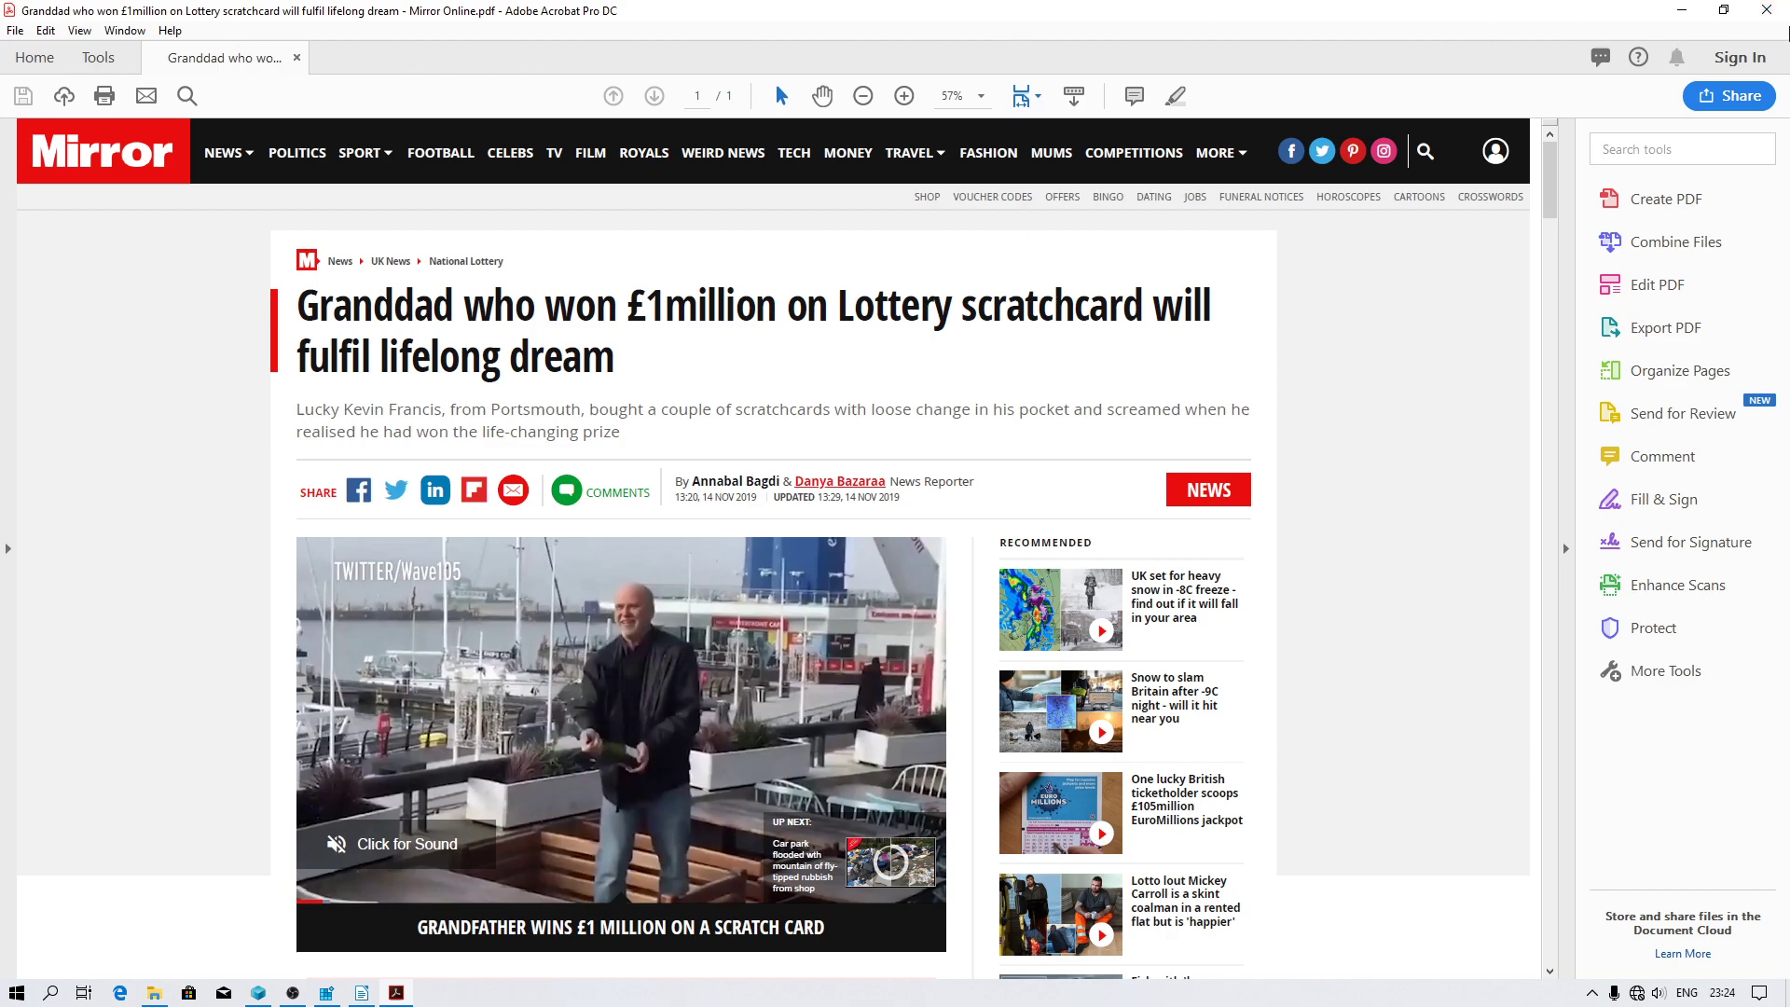
key(alt+F4)
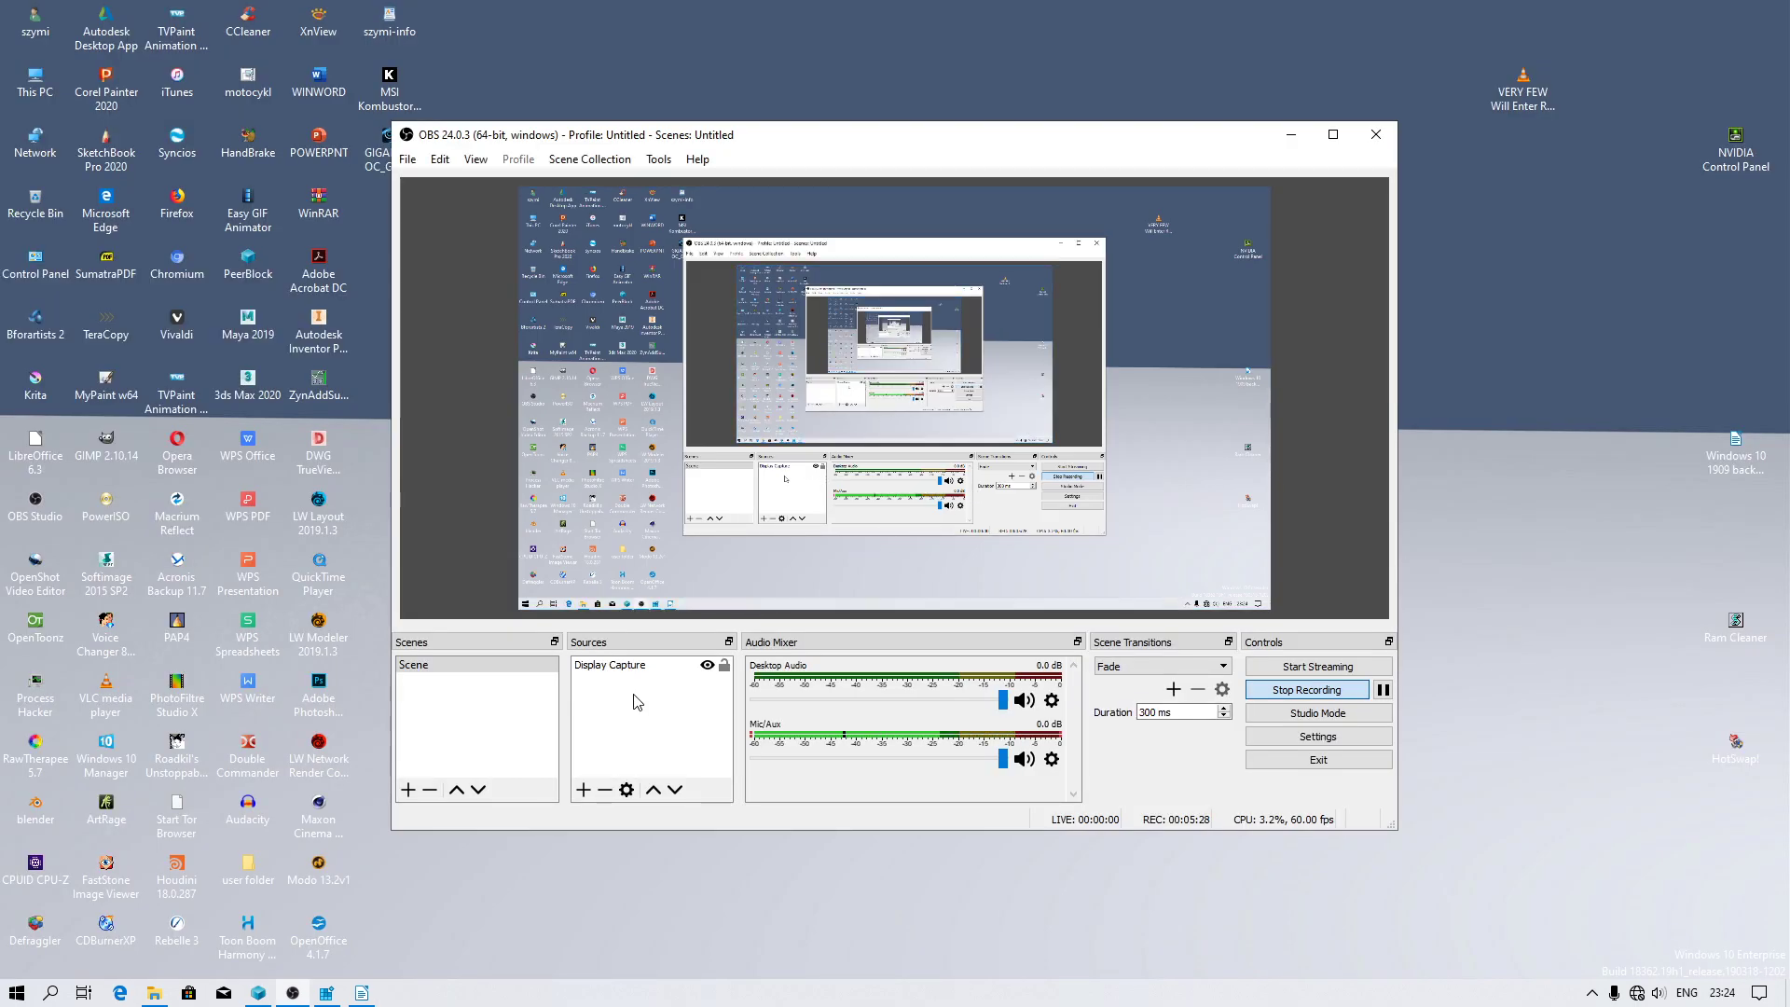
From the Granddad PDF's Properties in File Explorer, start changing the default PDF app
click(151, 994)
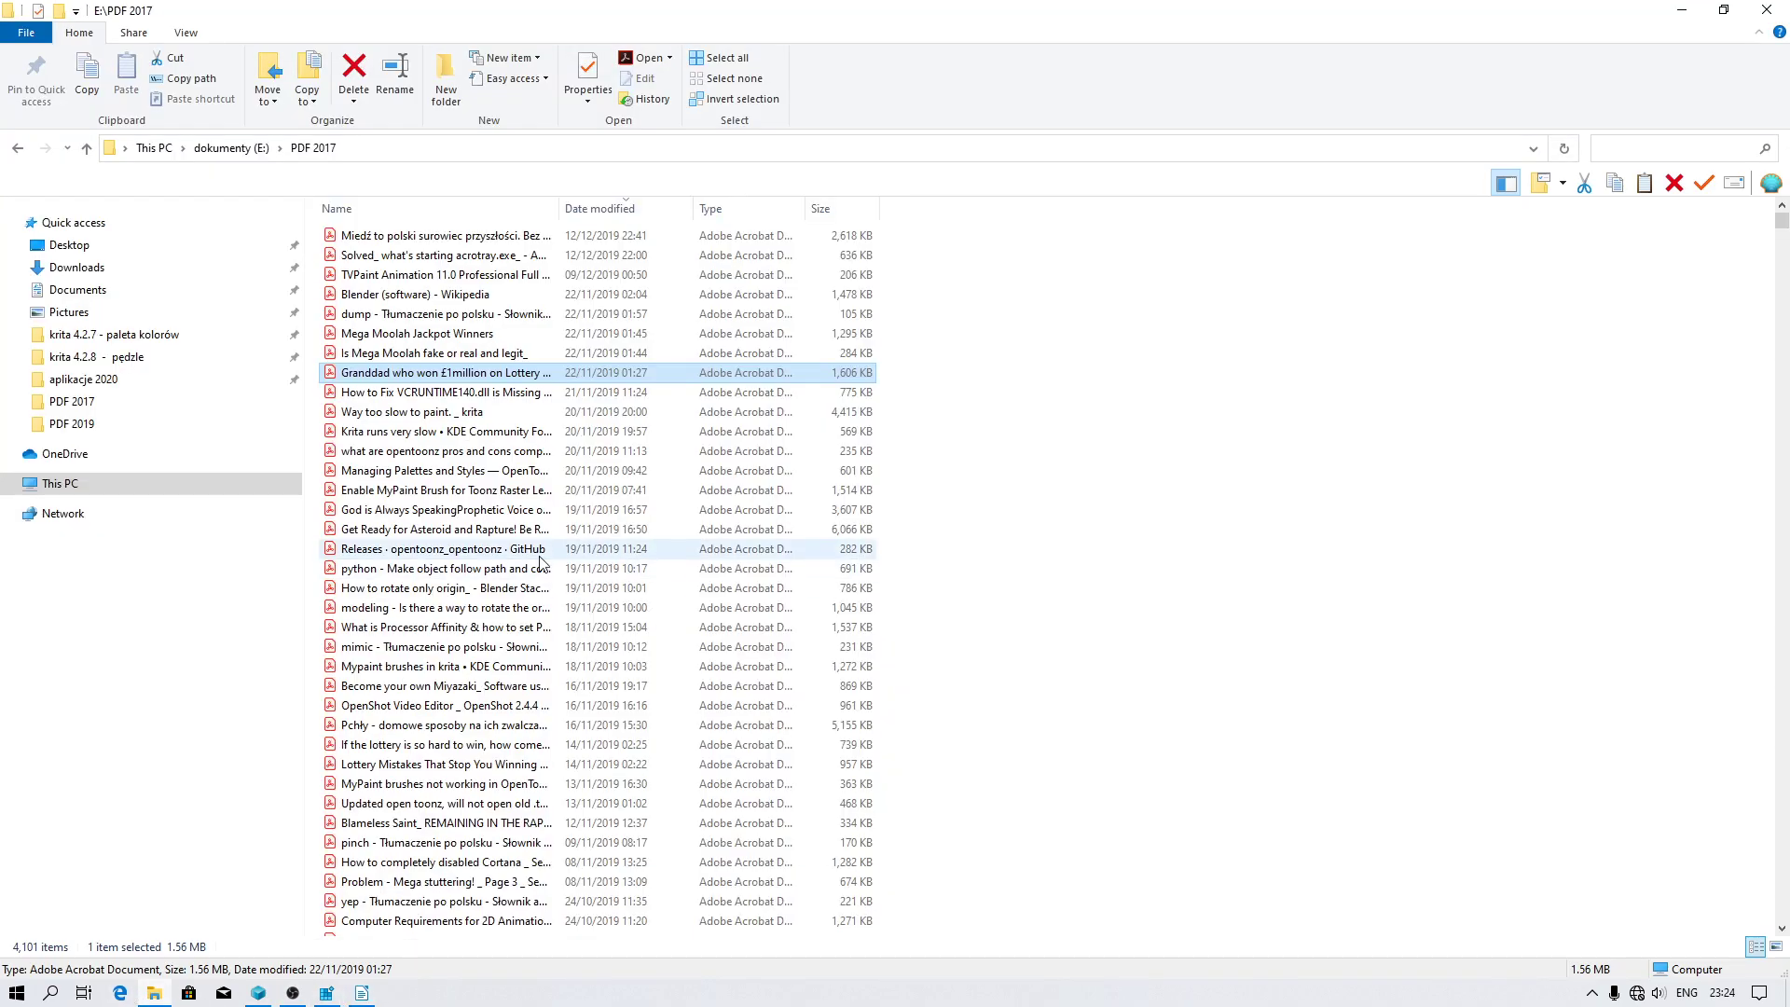
right_click(426, 376)
click(504, 943)
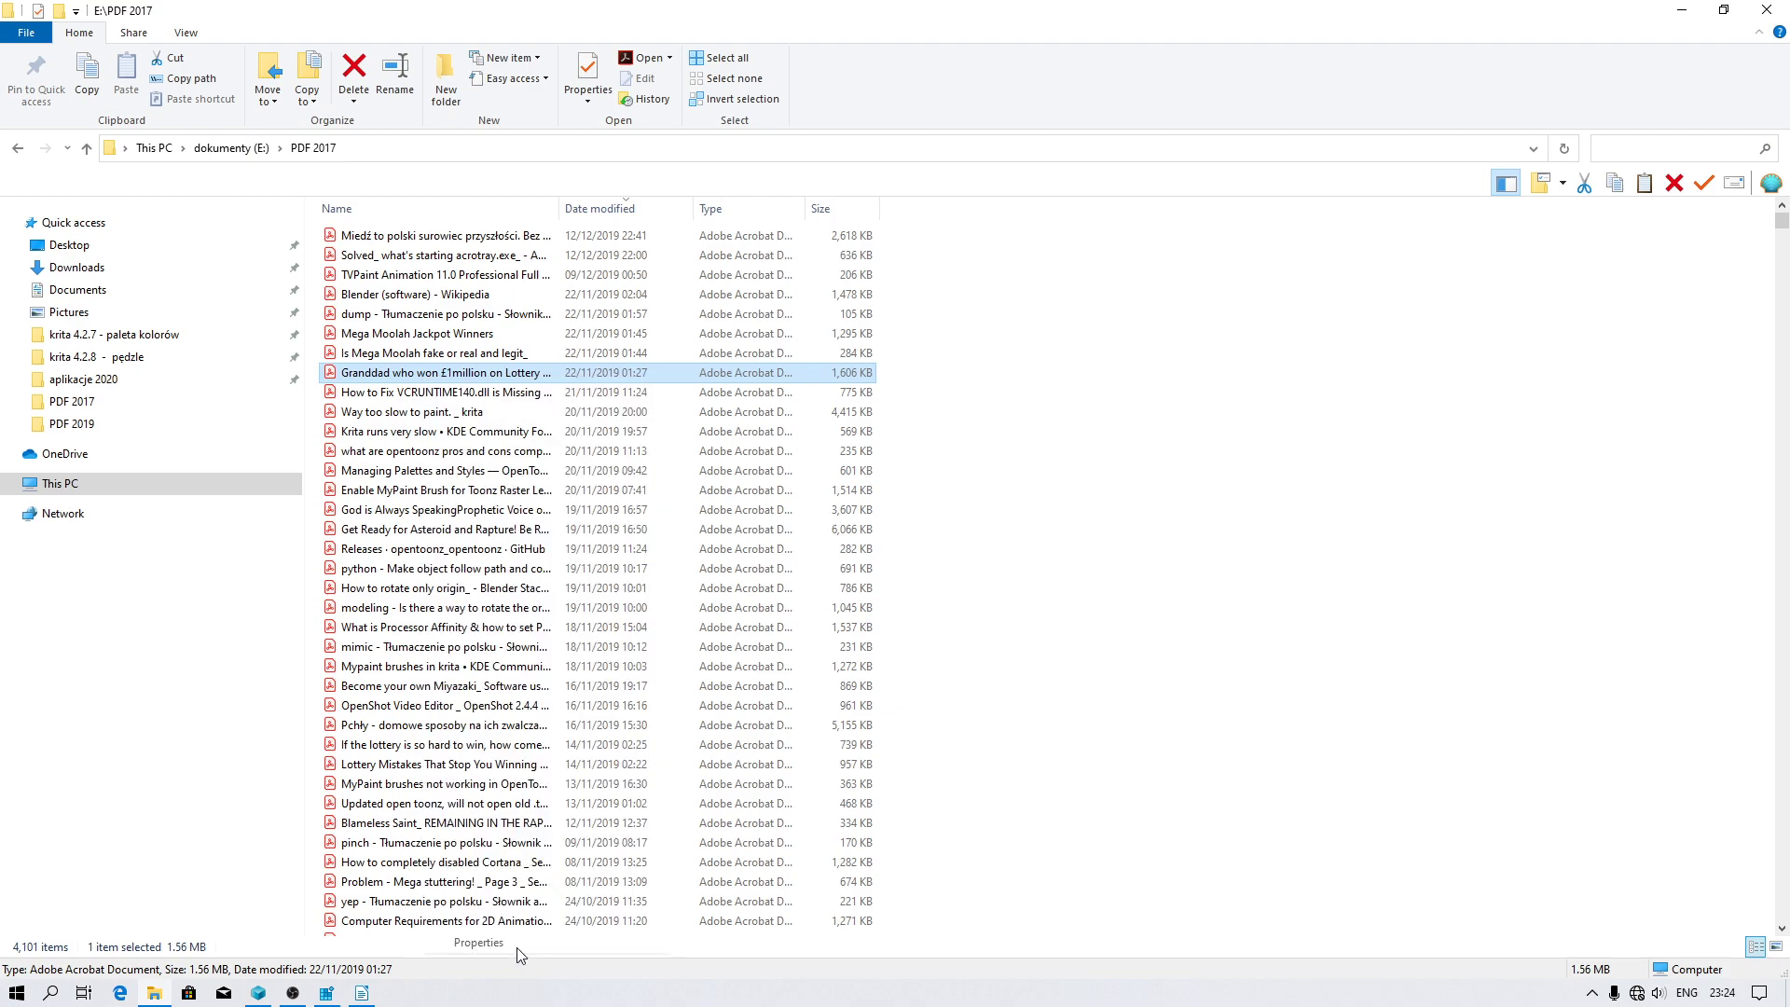
click(692, 529)
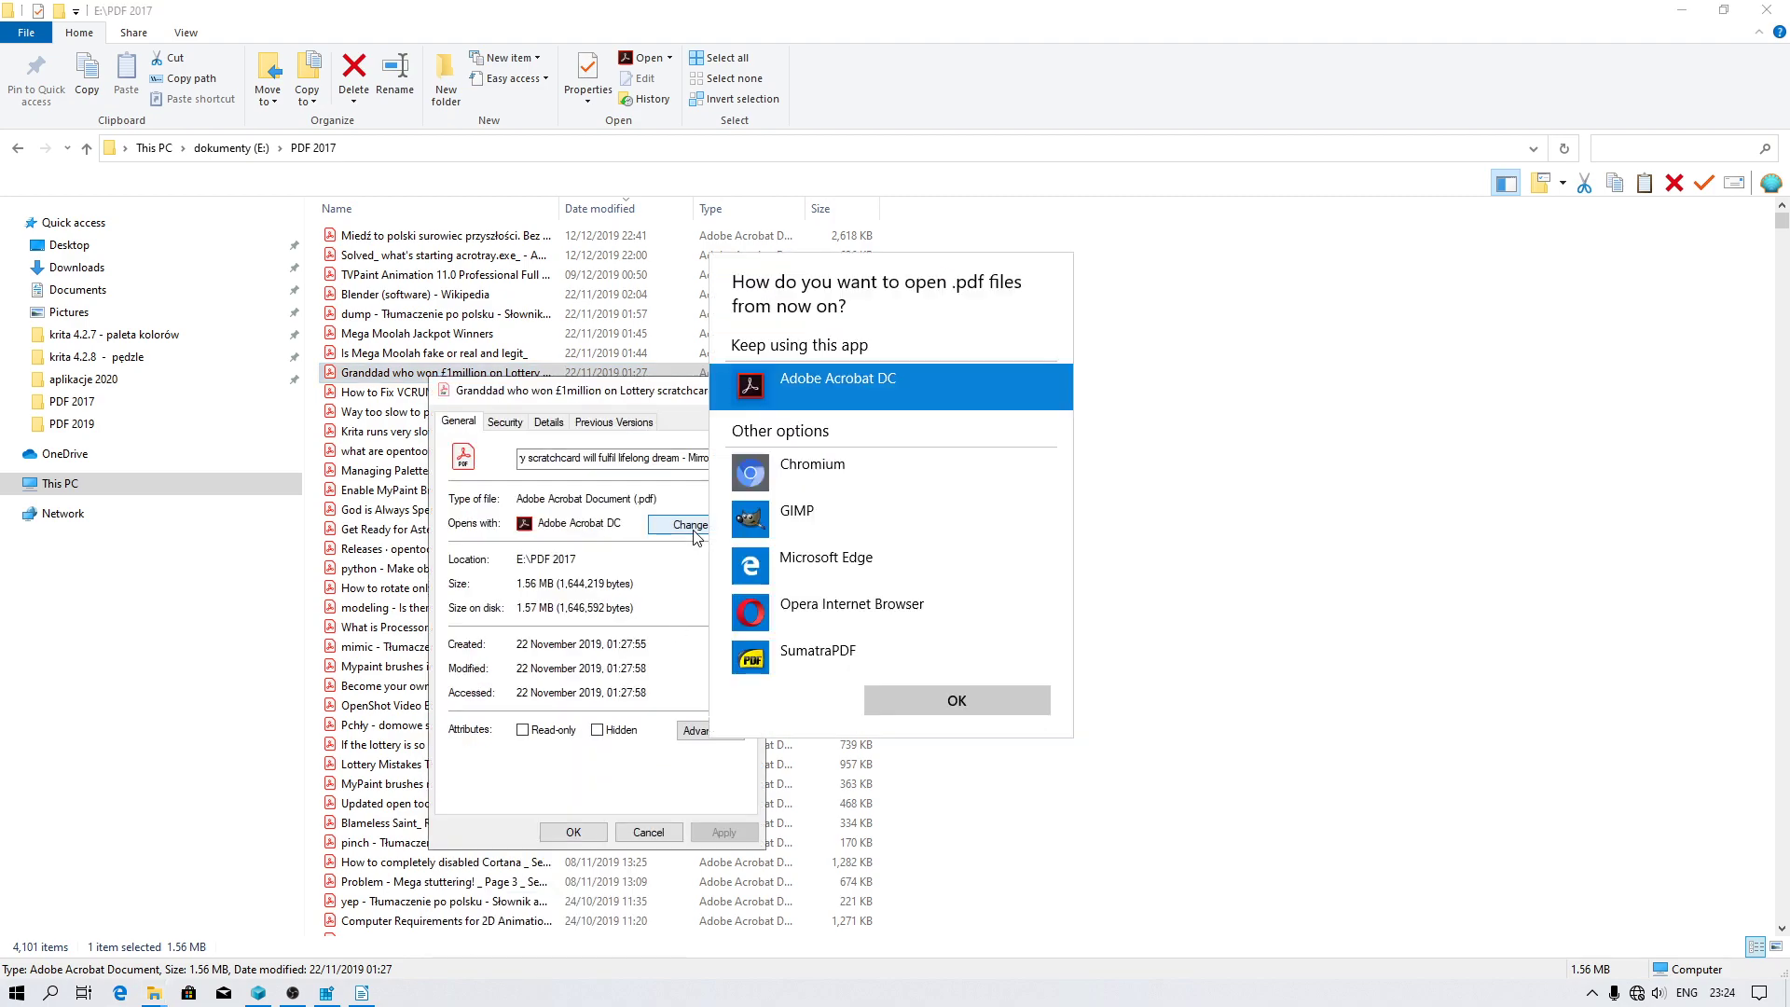
Choose SumatraPDF as the default app for PDFs and apply the change
click(756, 663)
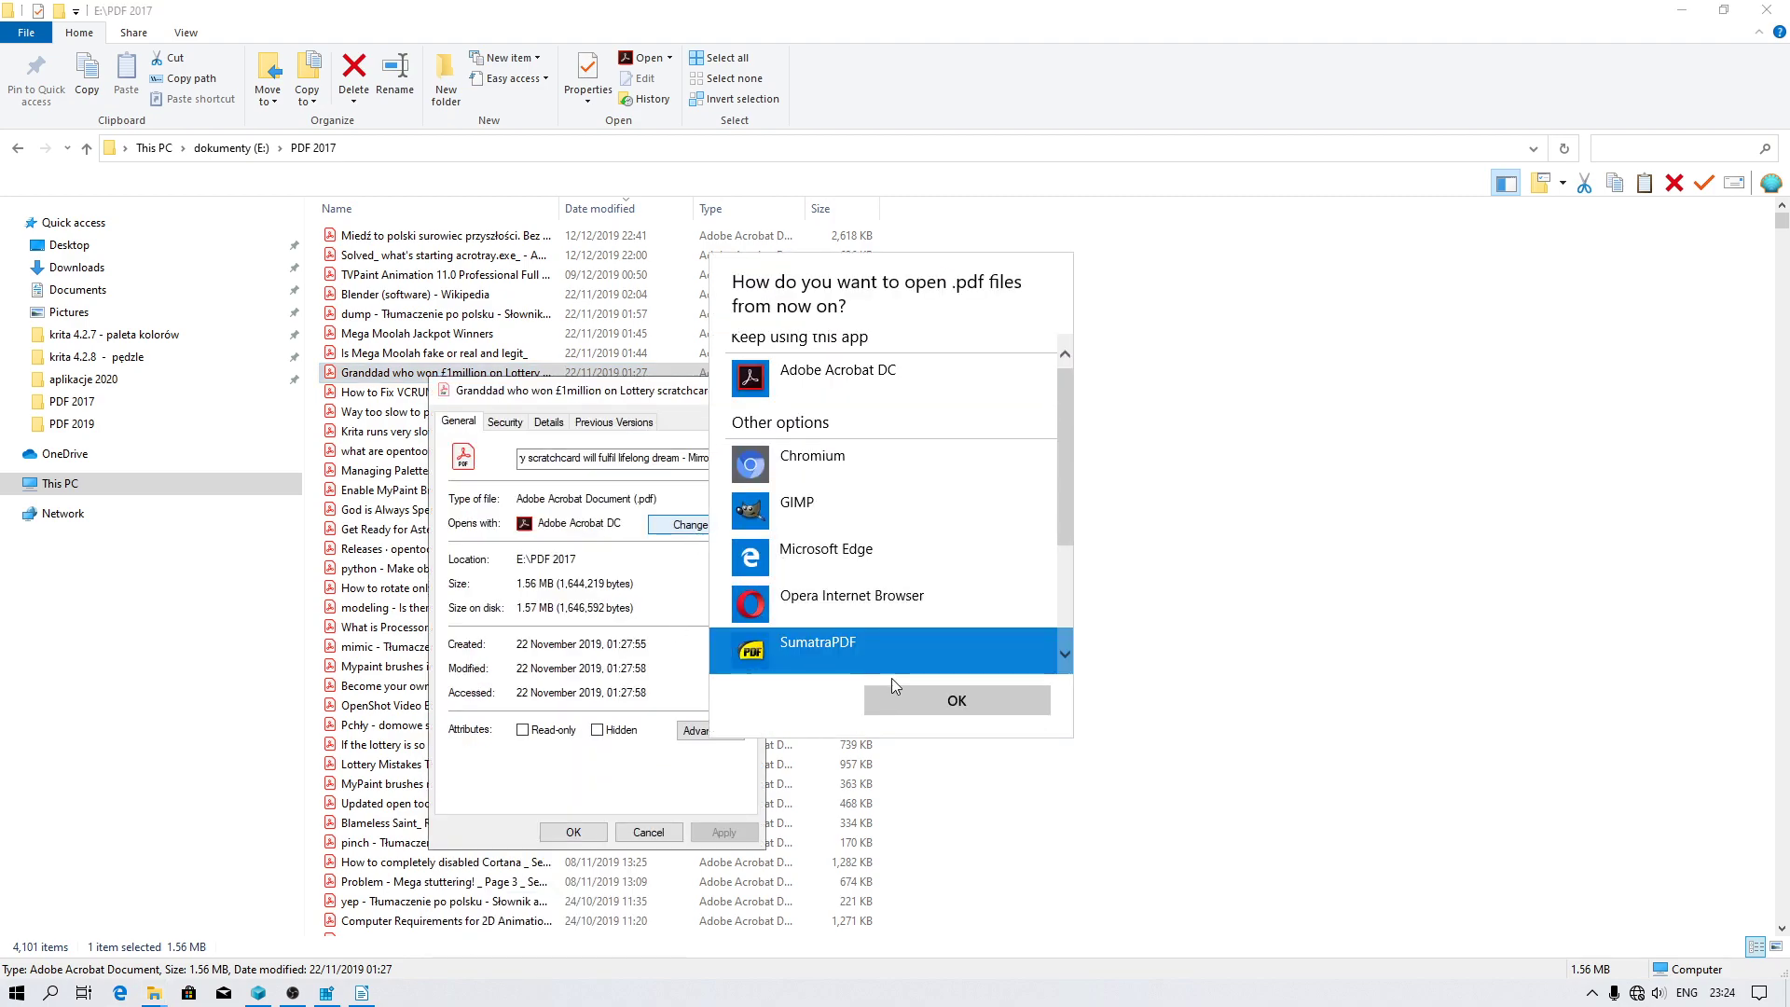
click(957, 701)
click(723, 834)
click(573, 832)
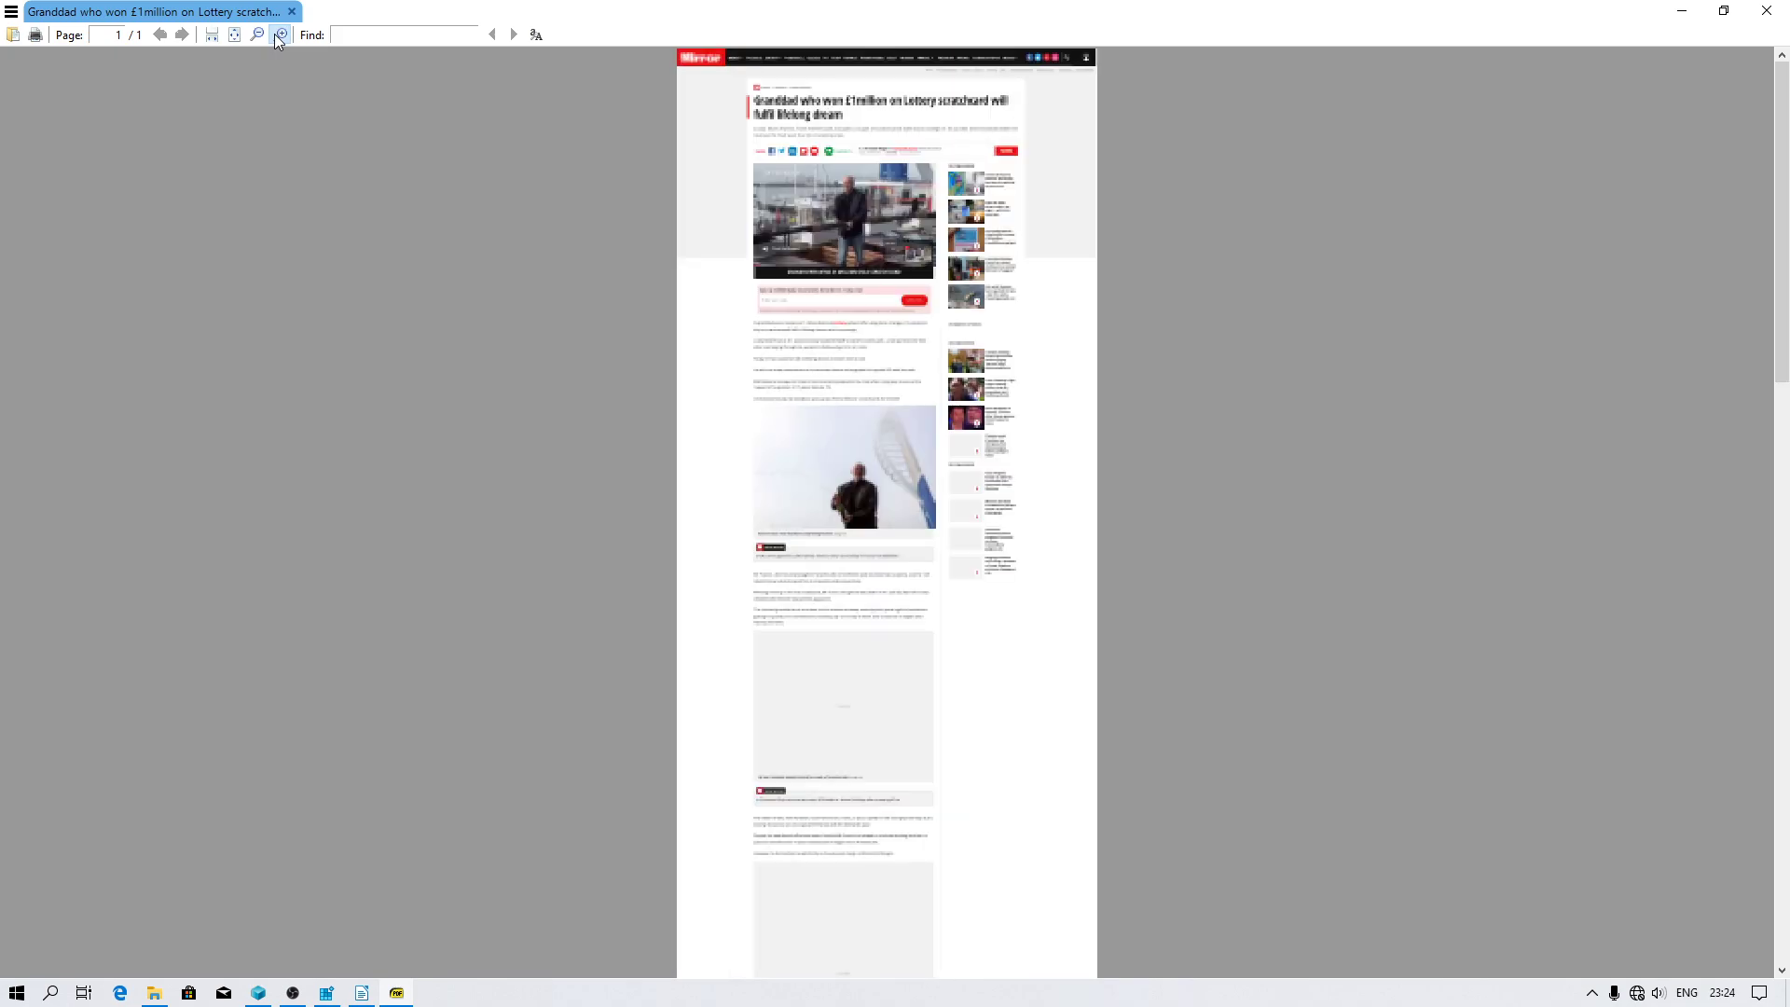
click(276, 34)
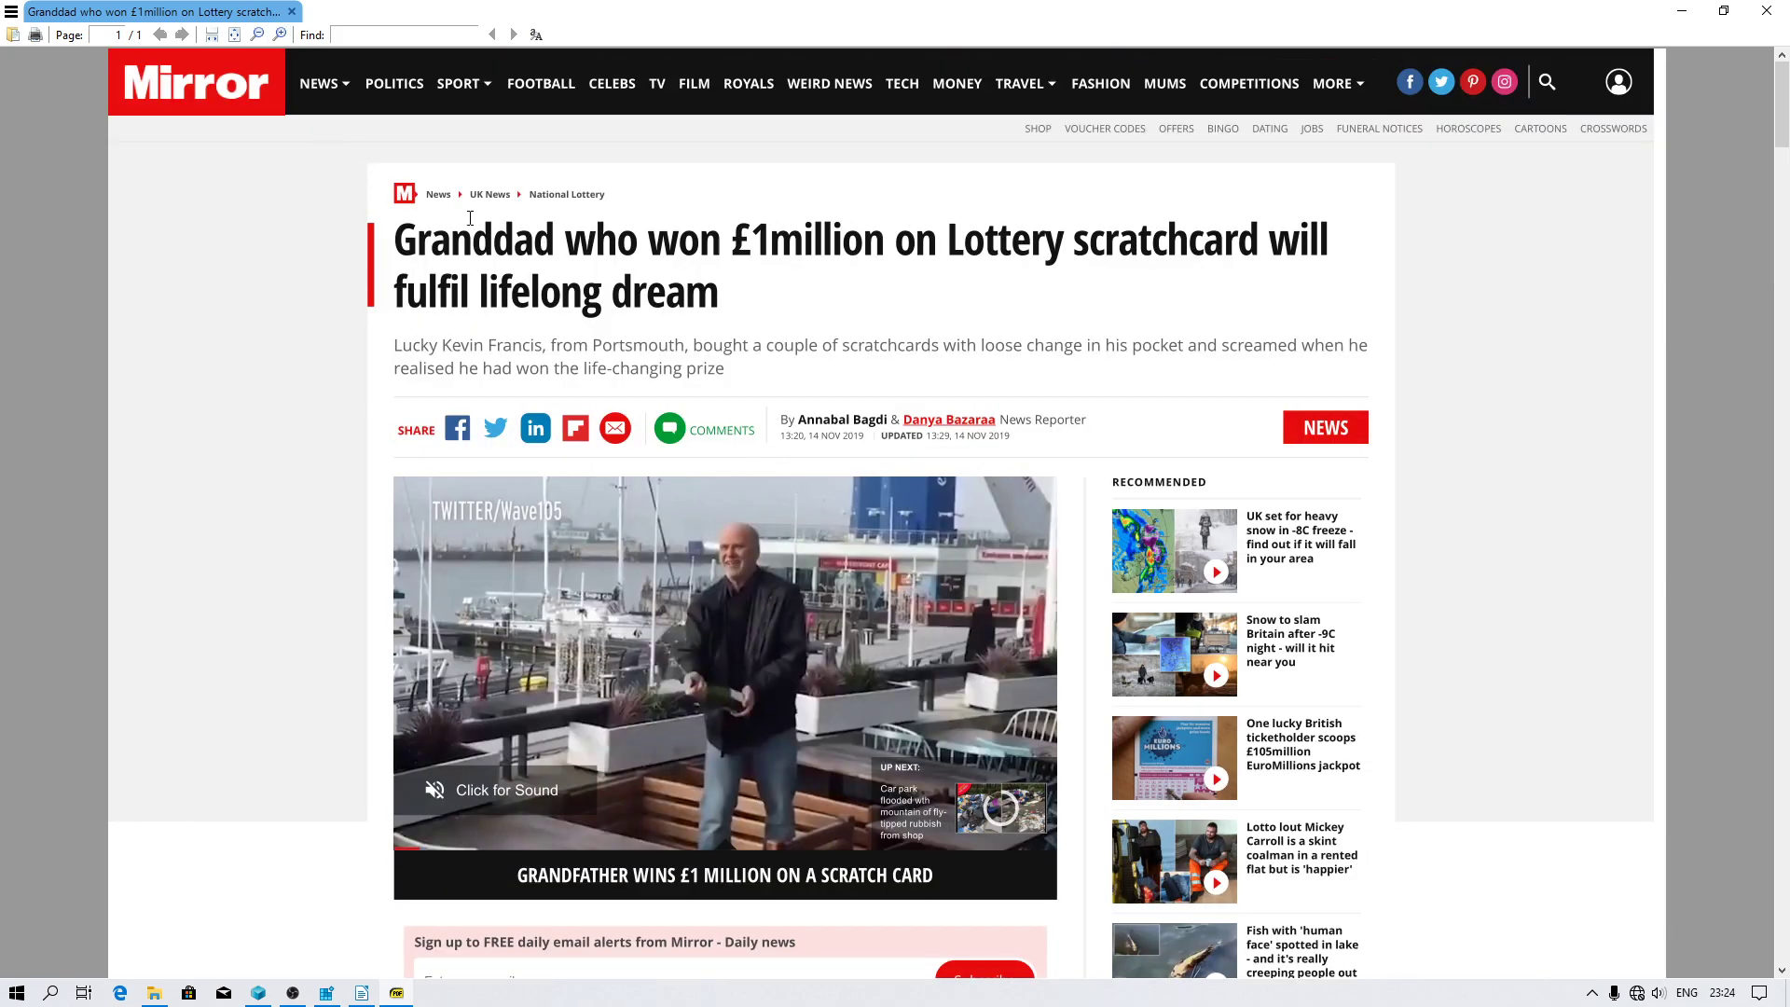
click(276, 33)
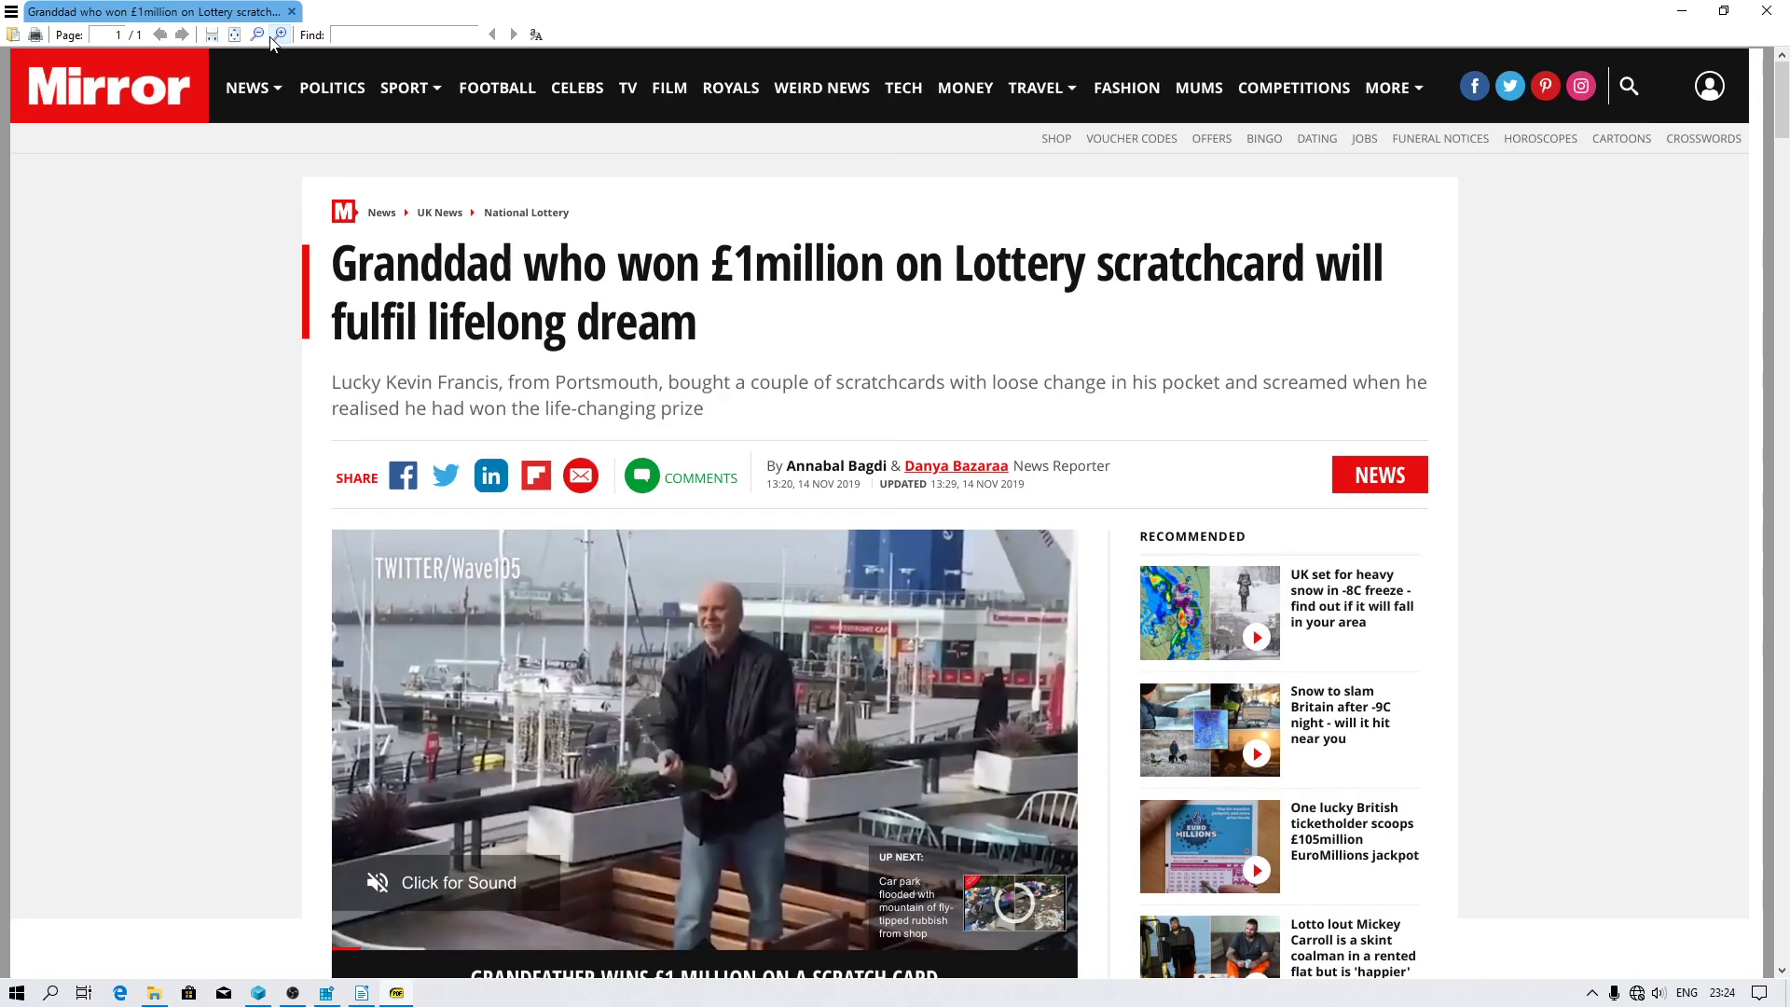
click(276, 34)
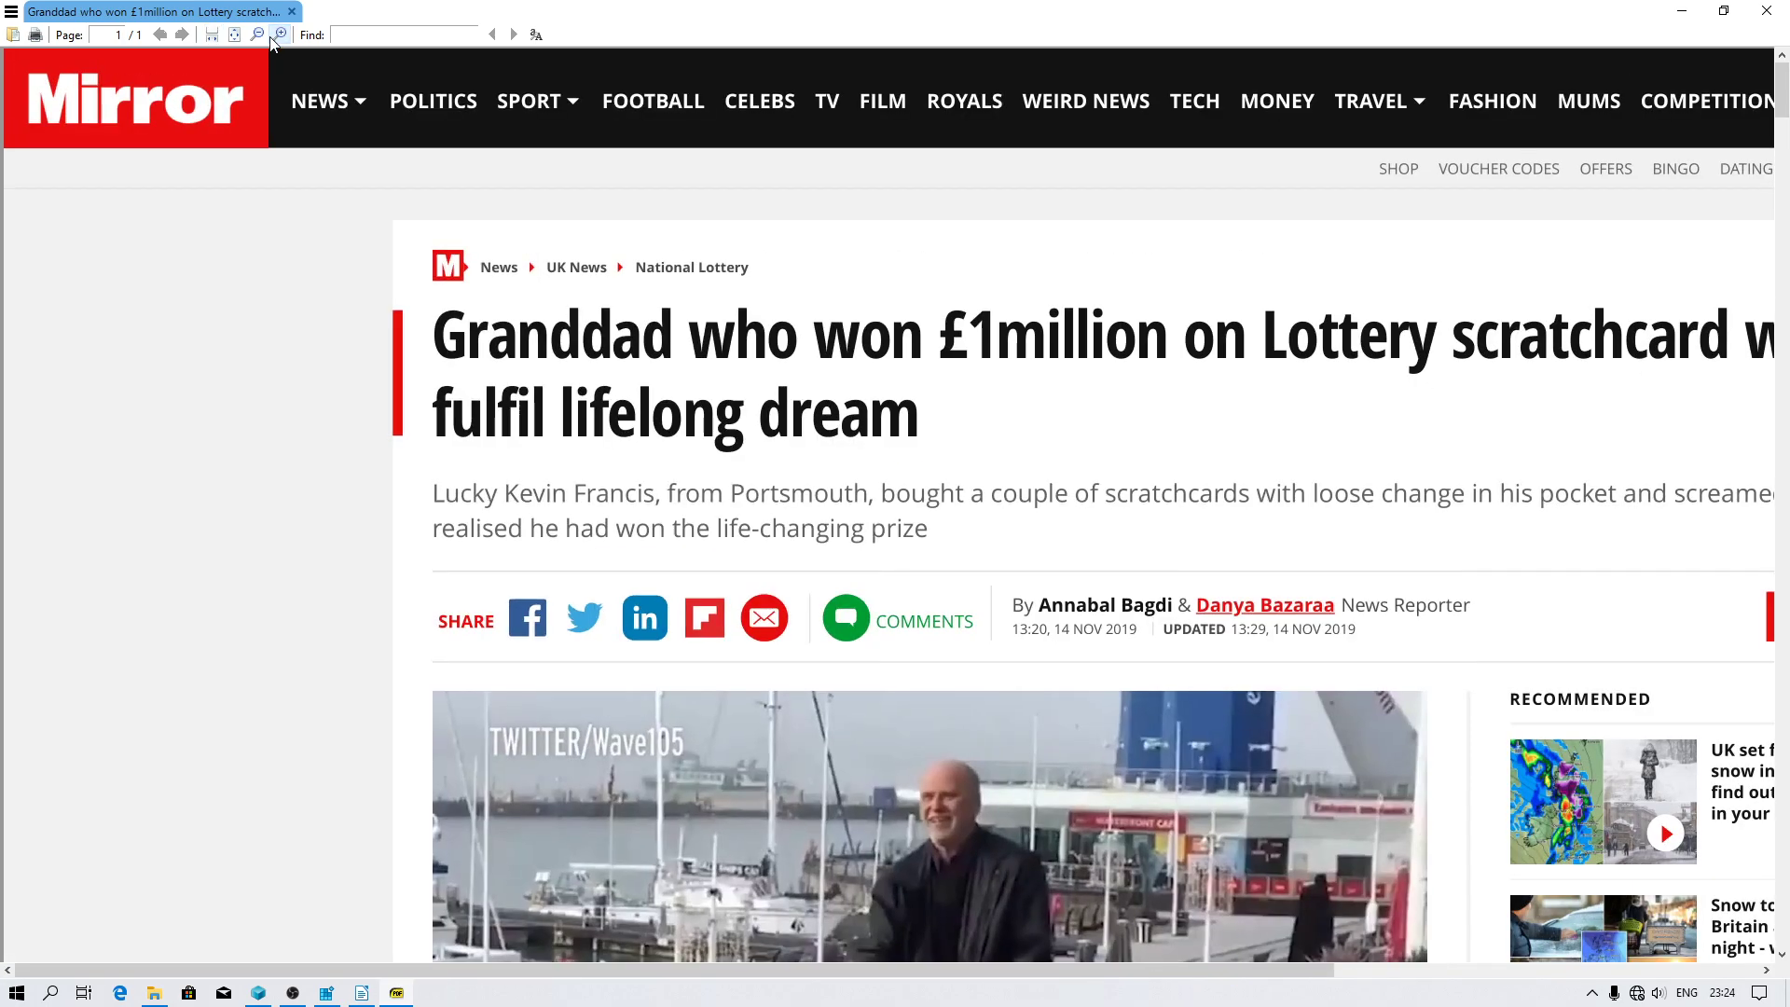
click(276, 33)
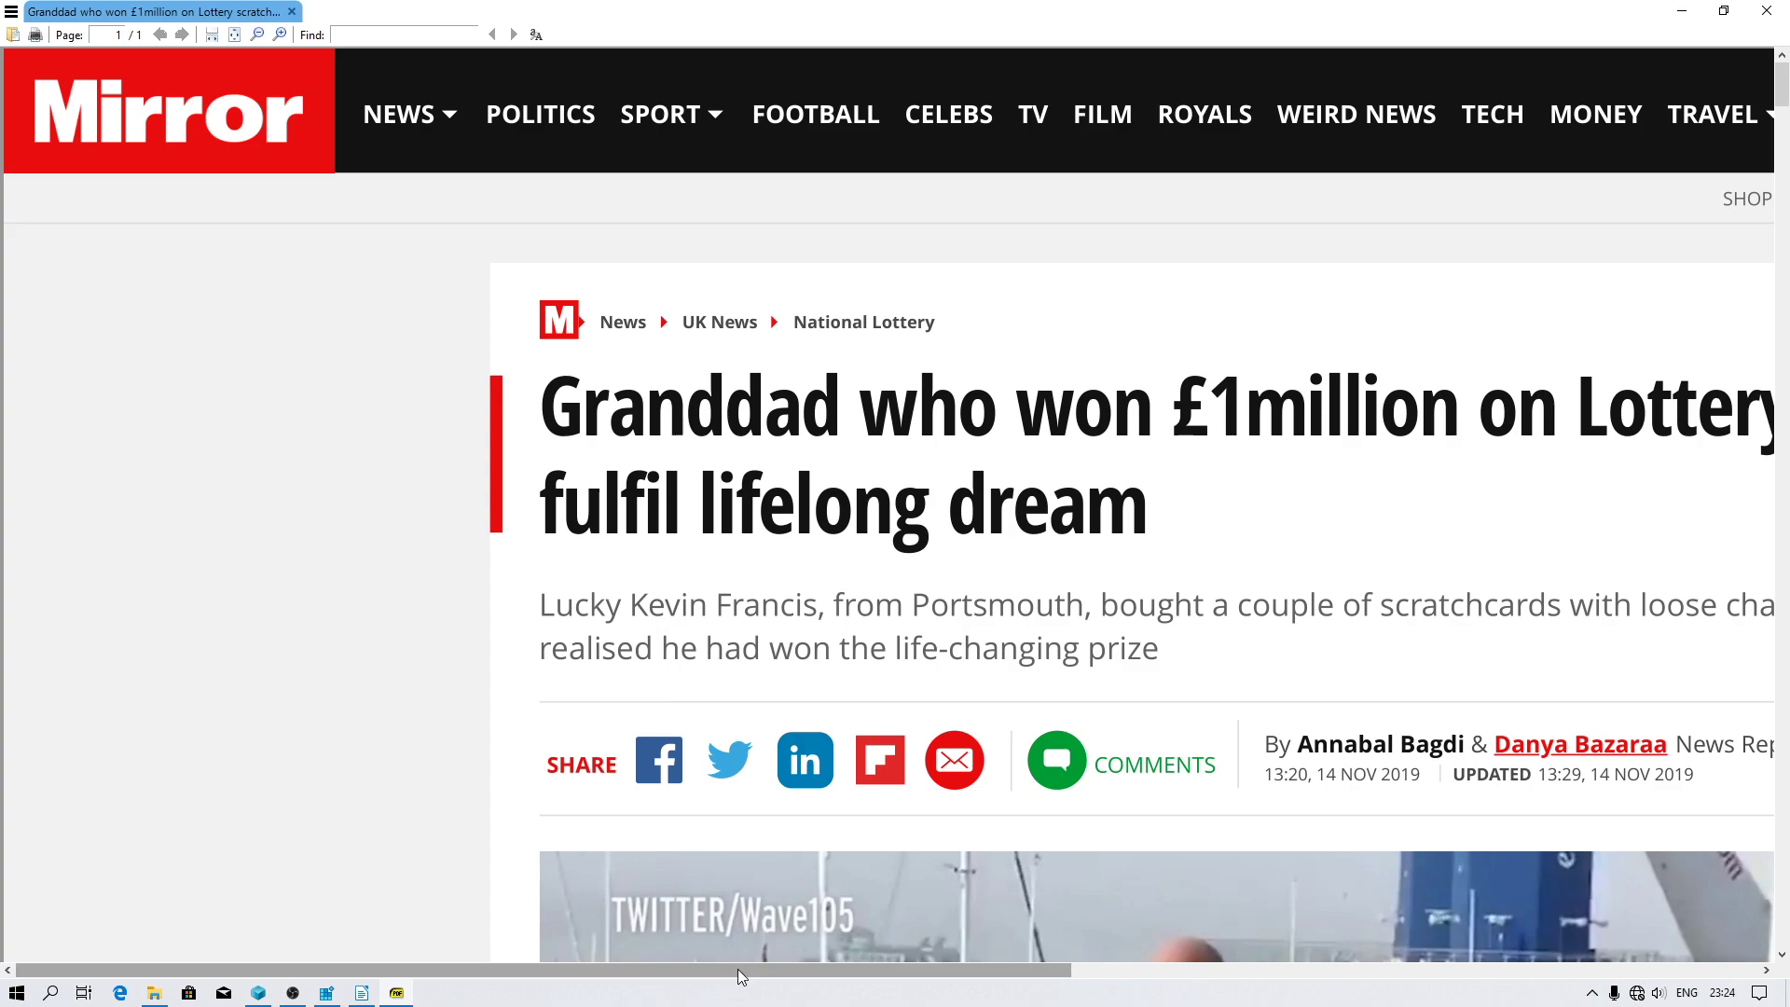
drag(738, 968, 991, 923)
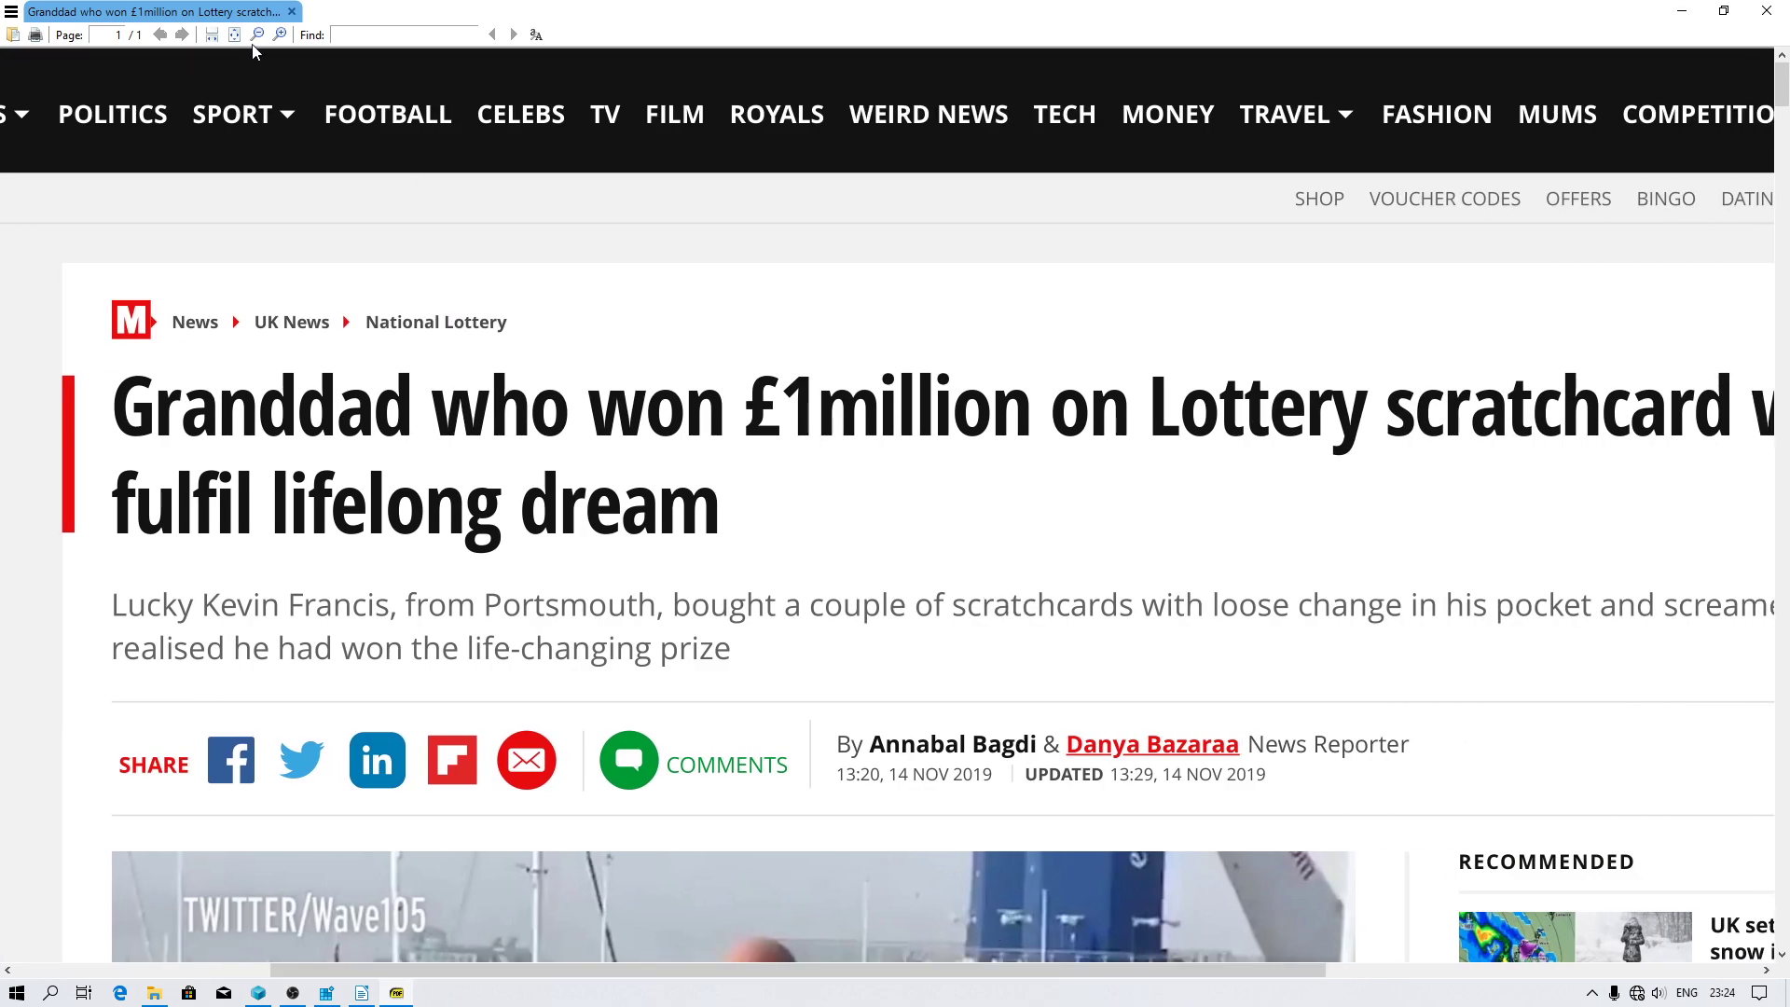
click(257, 33)
click(256, 33)
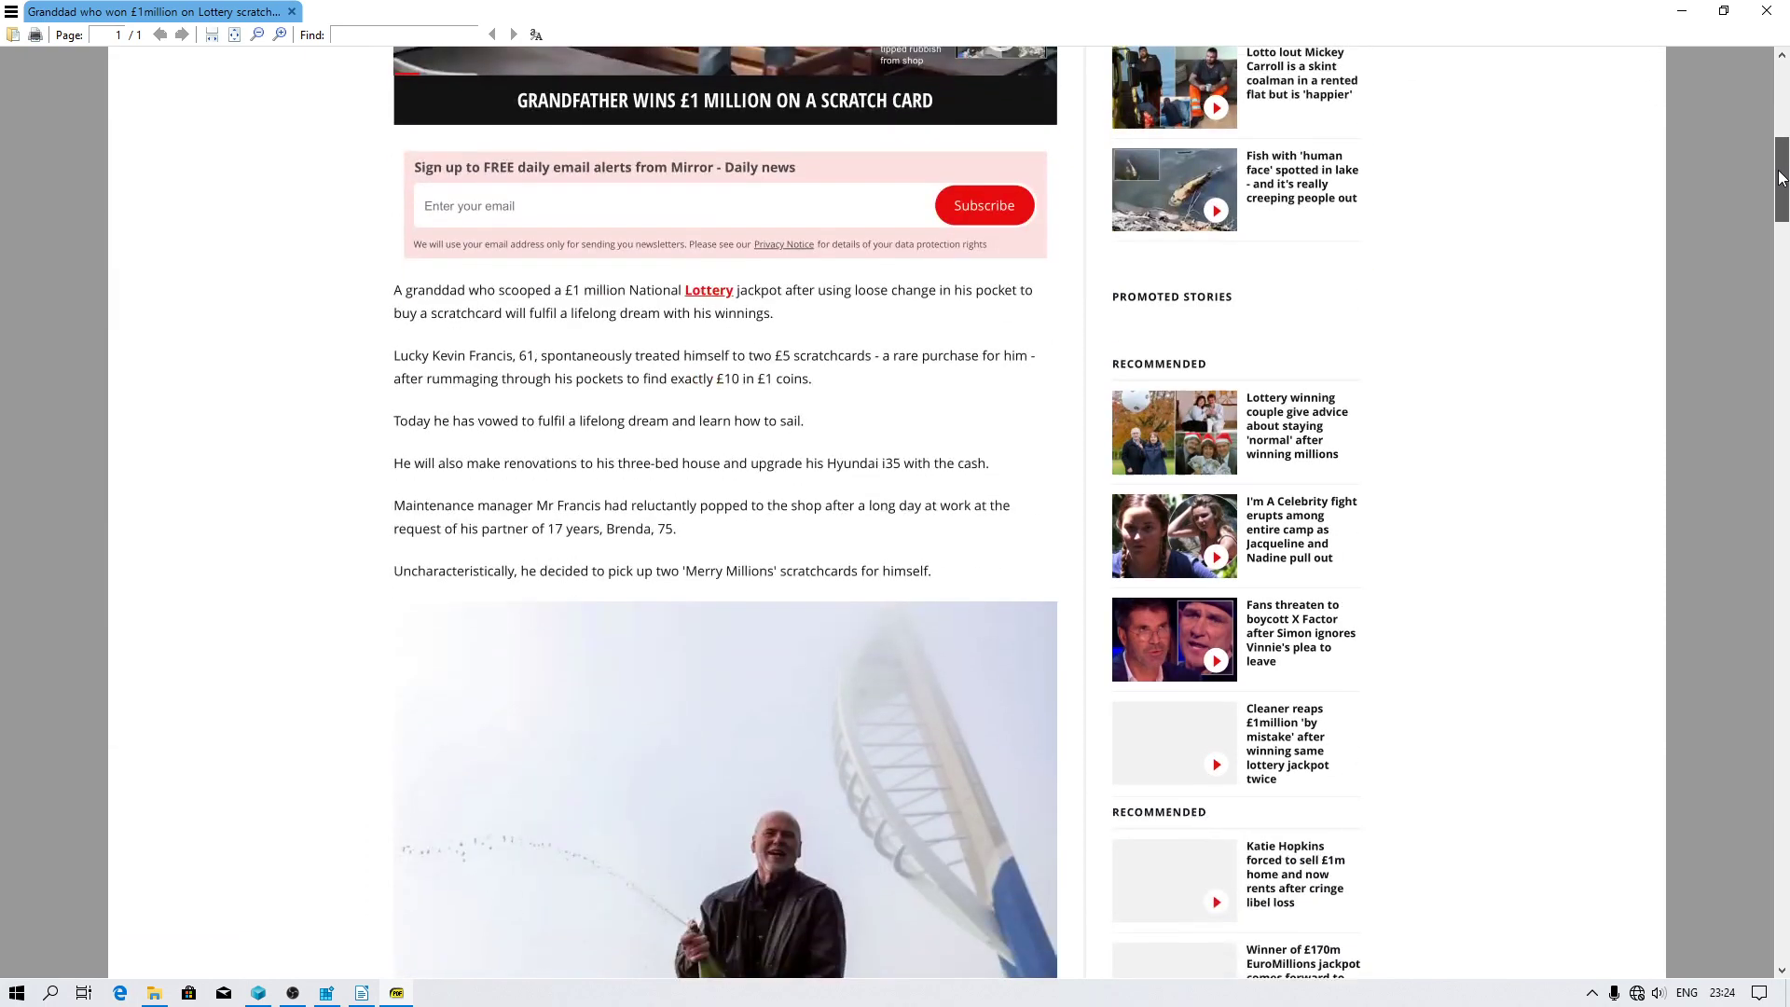
mouse_move(1784, 102)
mouse_down()
mouse_move(1784, 272)
mouse_move(1783, 98)
mouse_up()
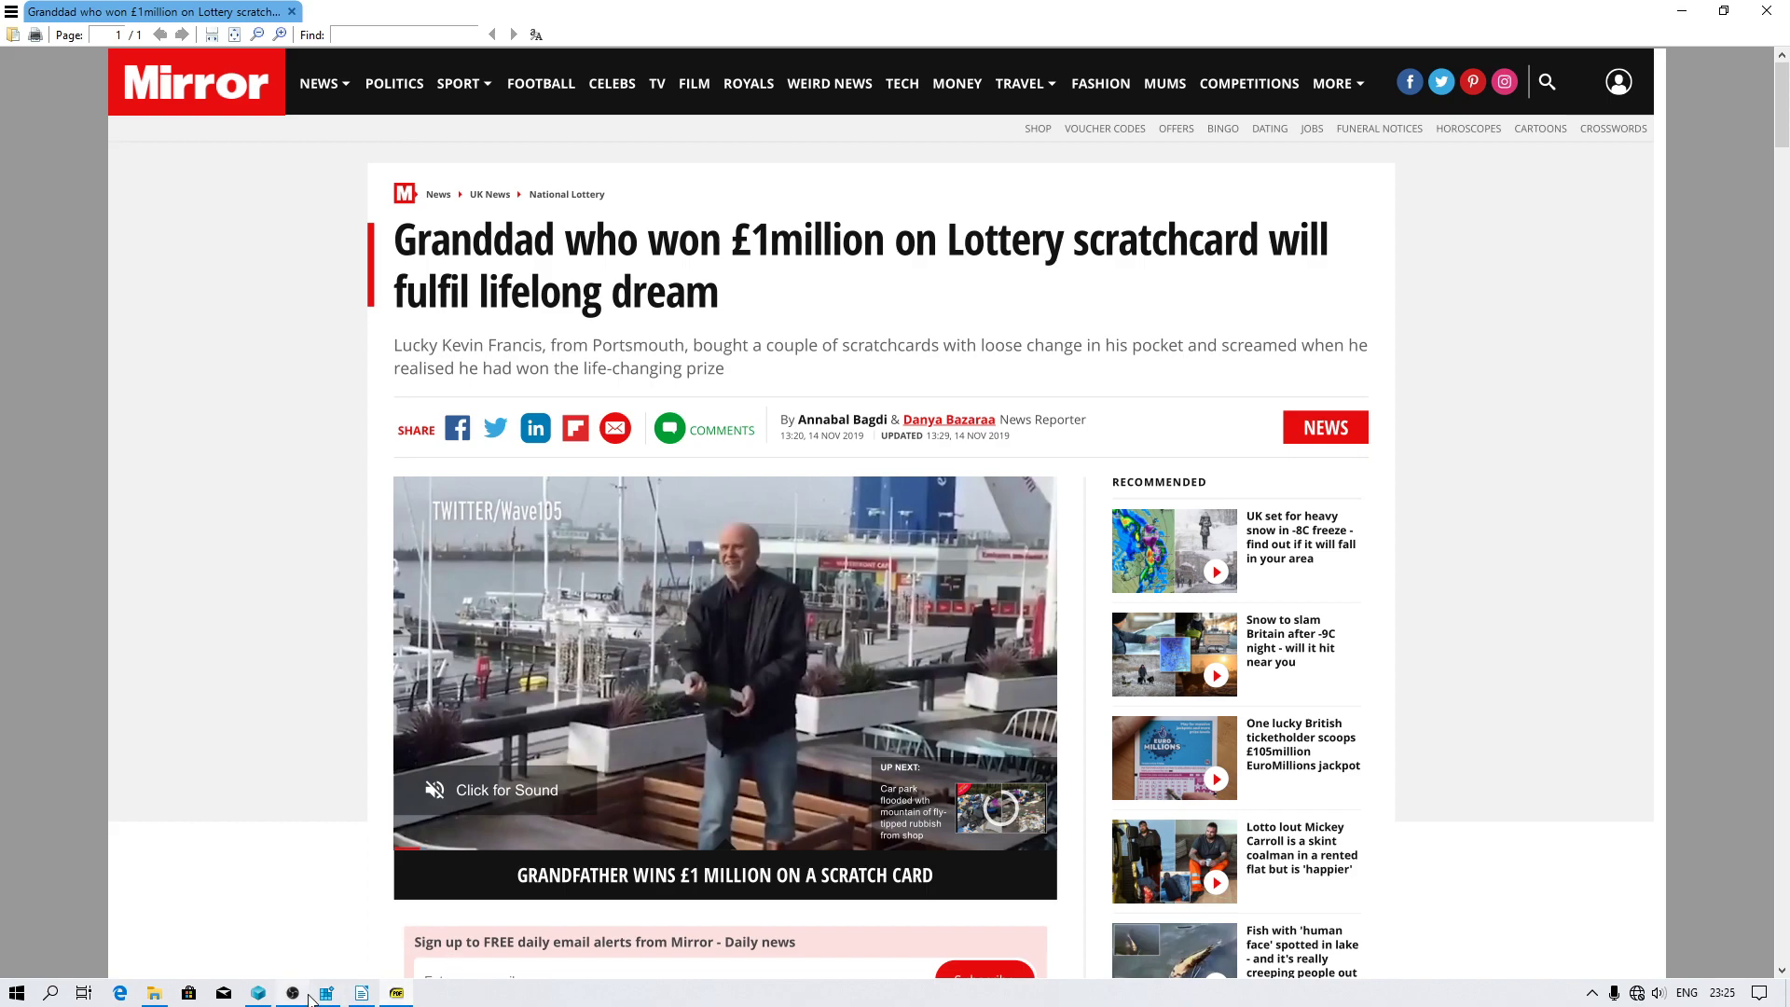
Launch Process Hacker from the taskbar menu and view its System Information CPU and GPU graphs
right_click(469, 994)
click(532, 906)
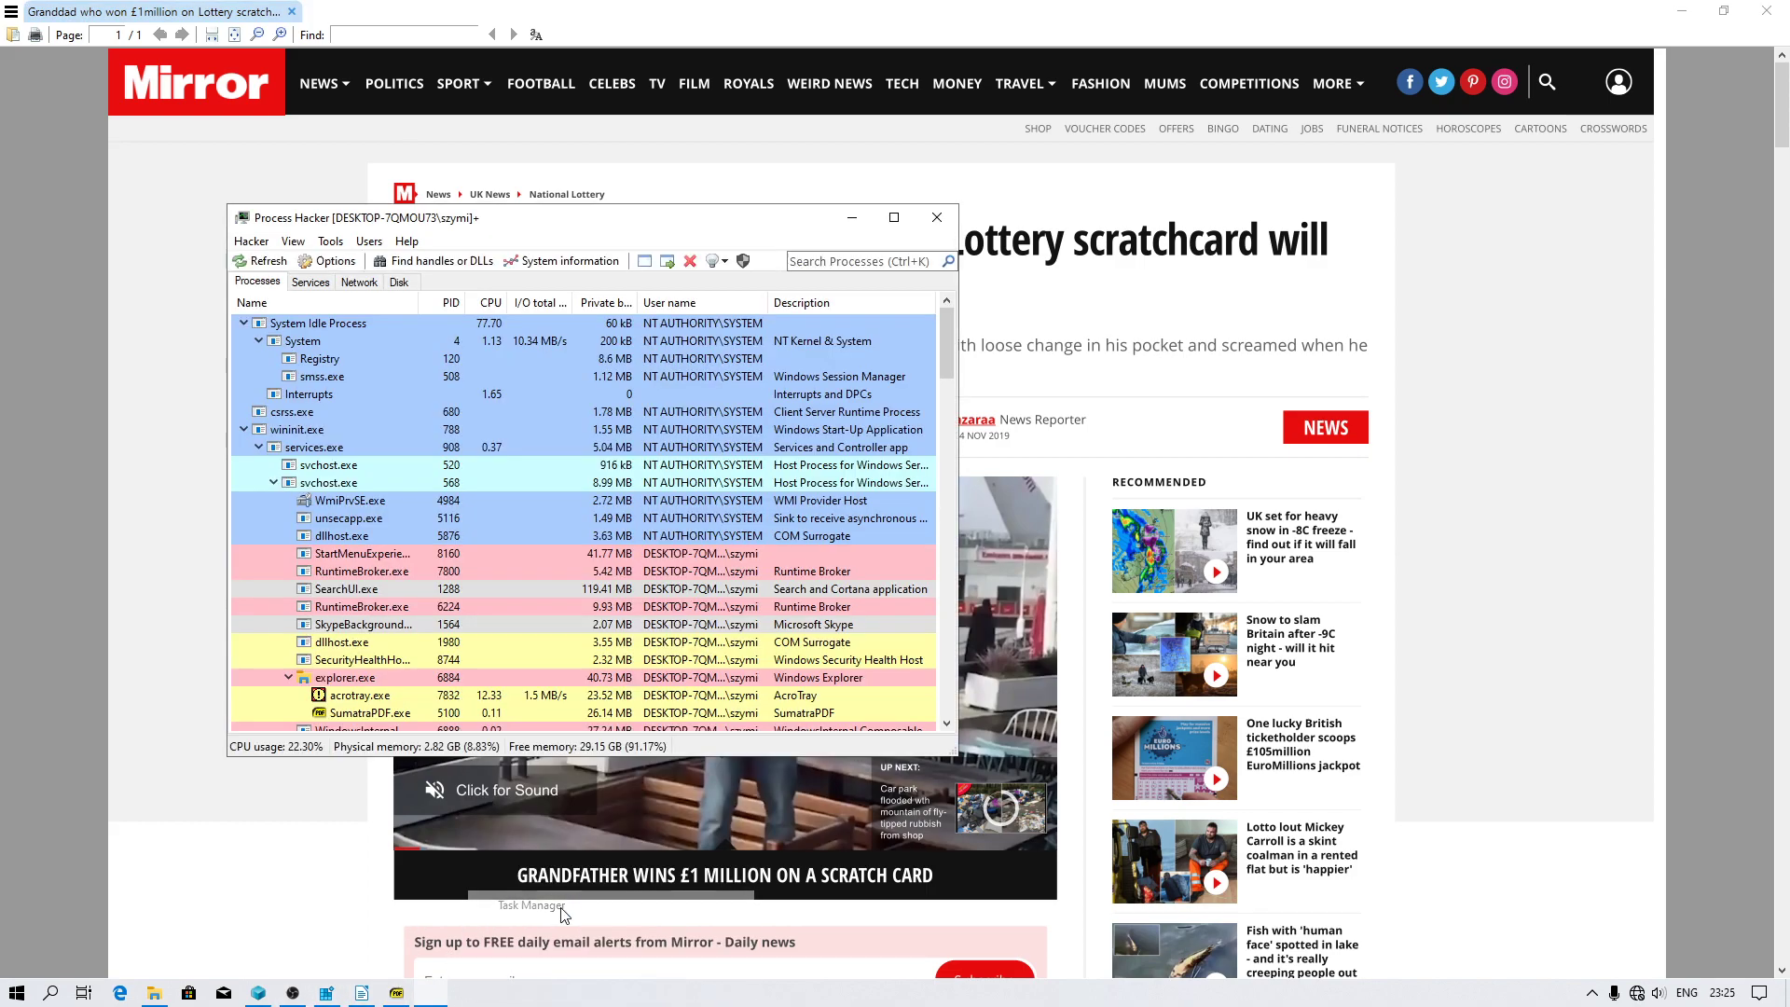
click(567, 258)
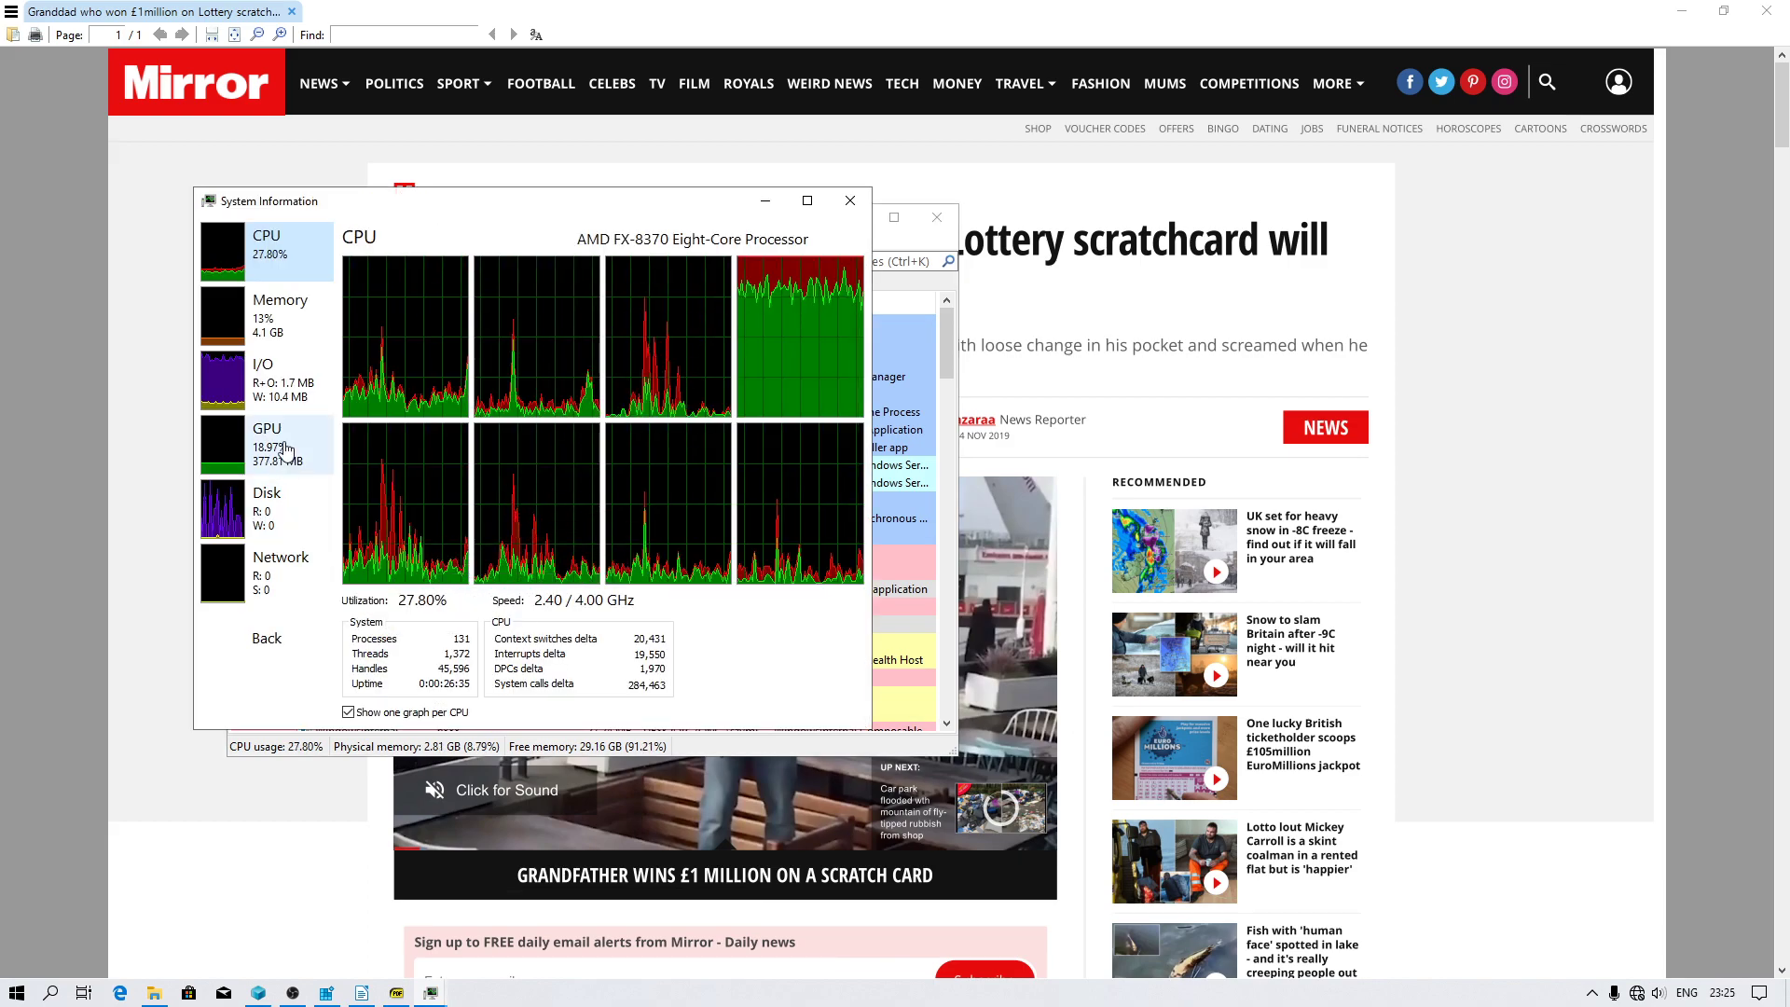
click(277, 449)
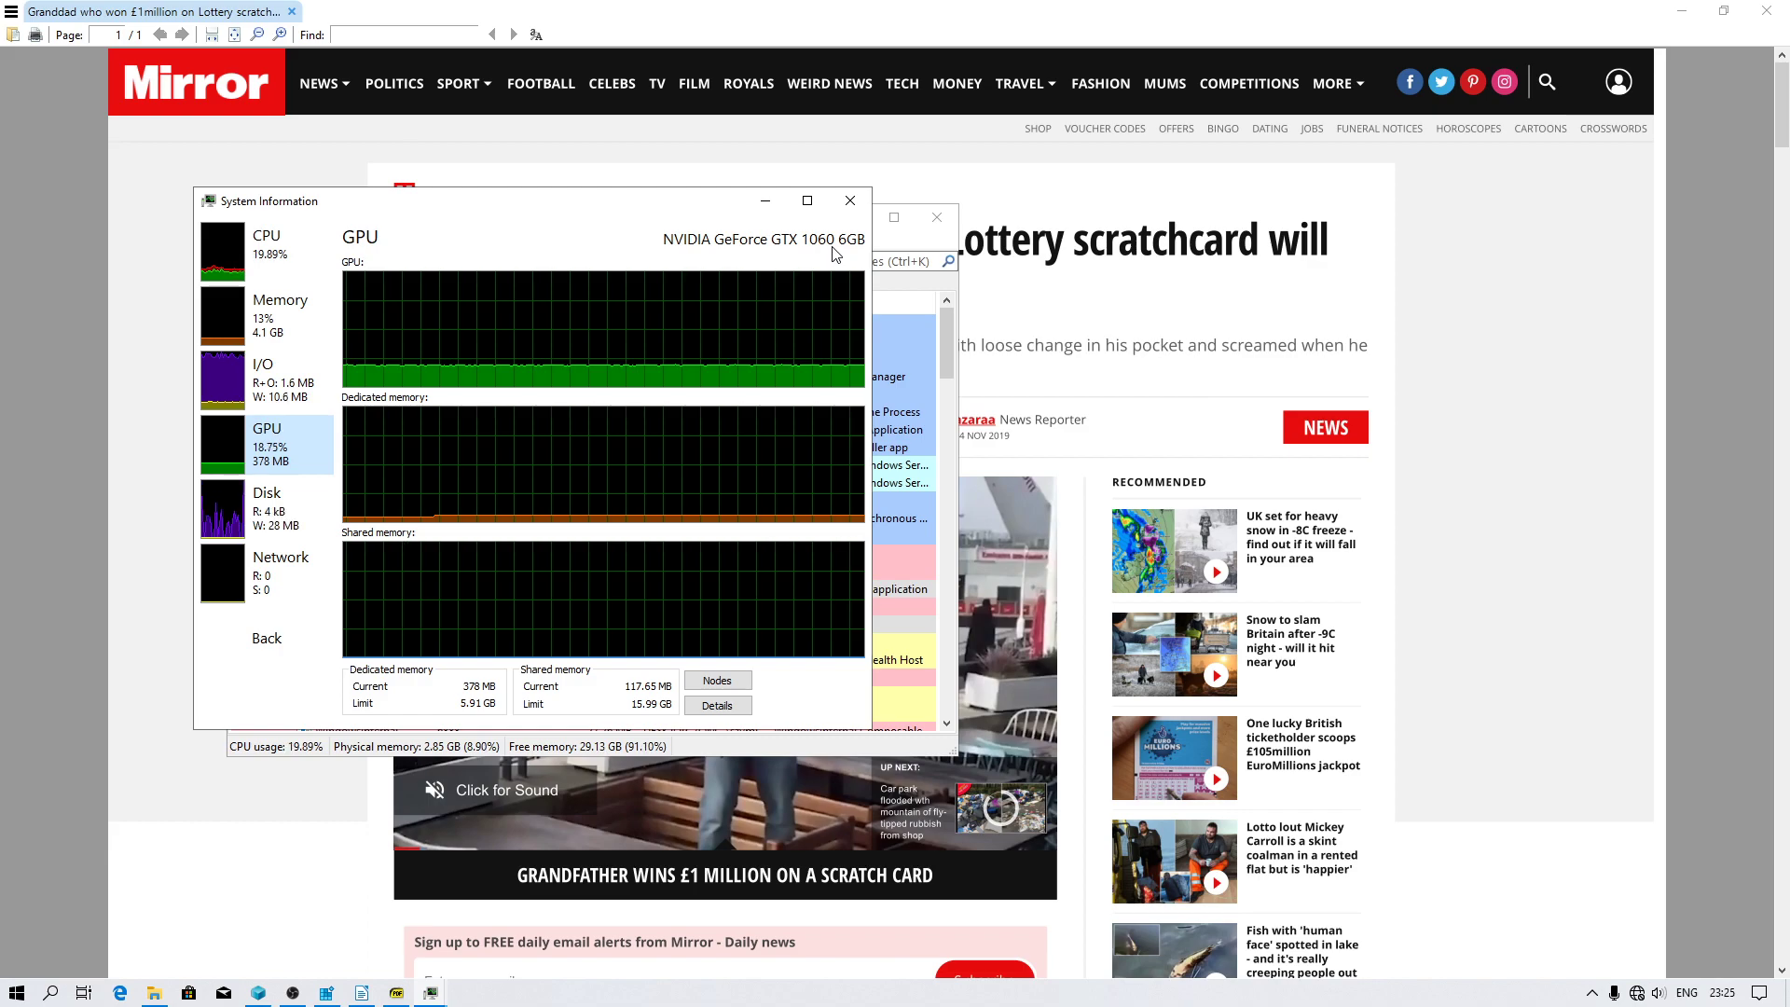
click(851, 203)
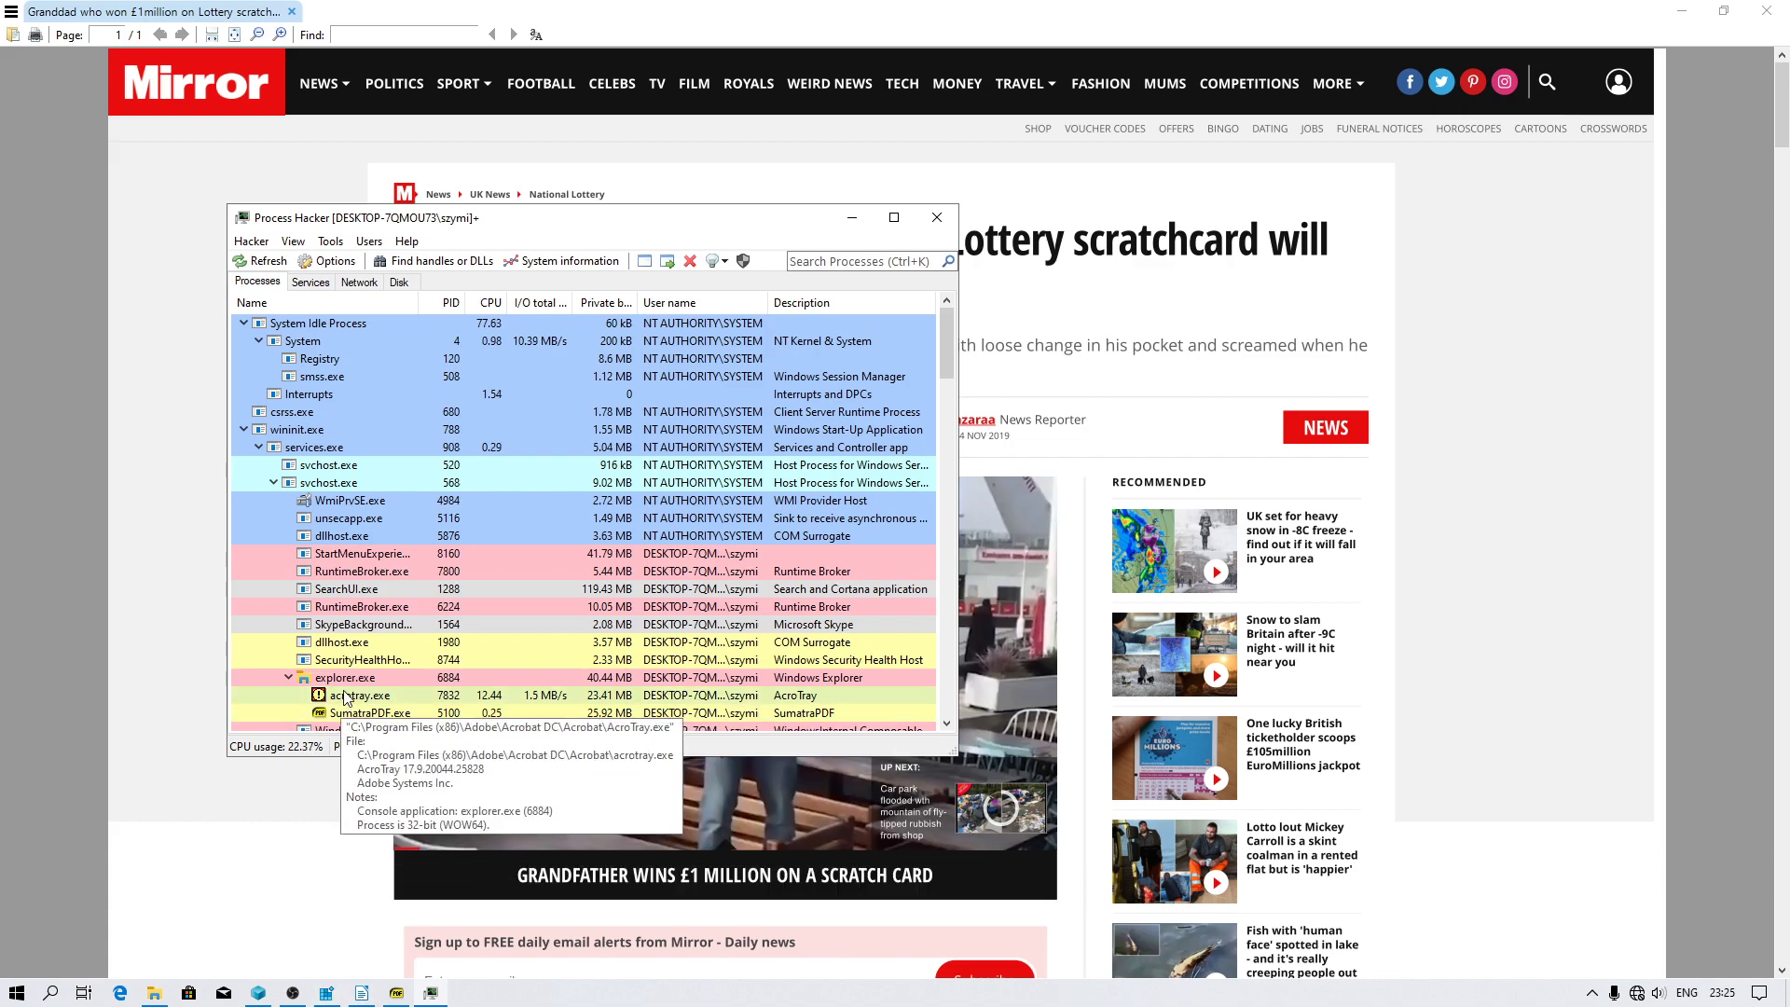
mouse_move(358, 694)
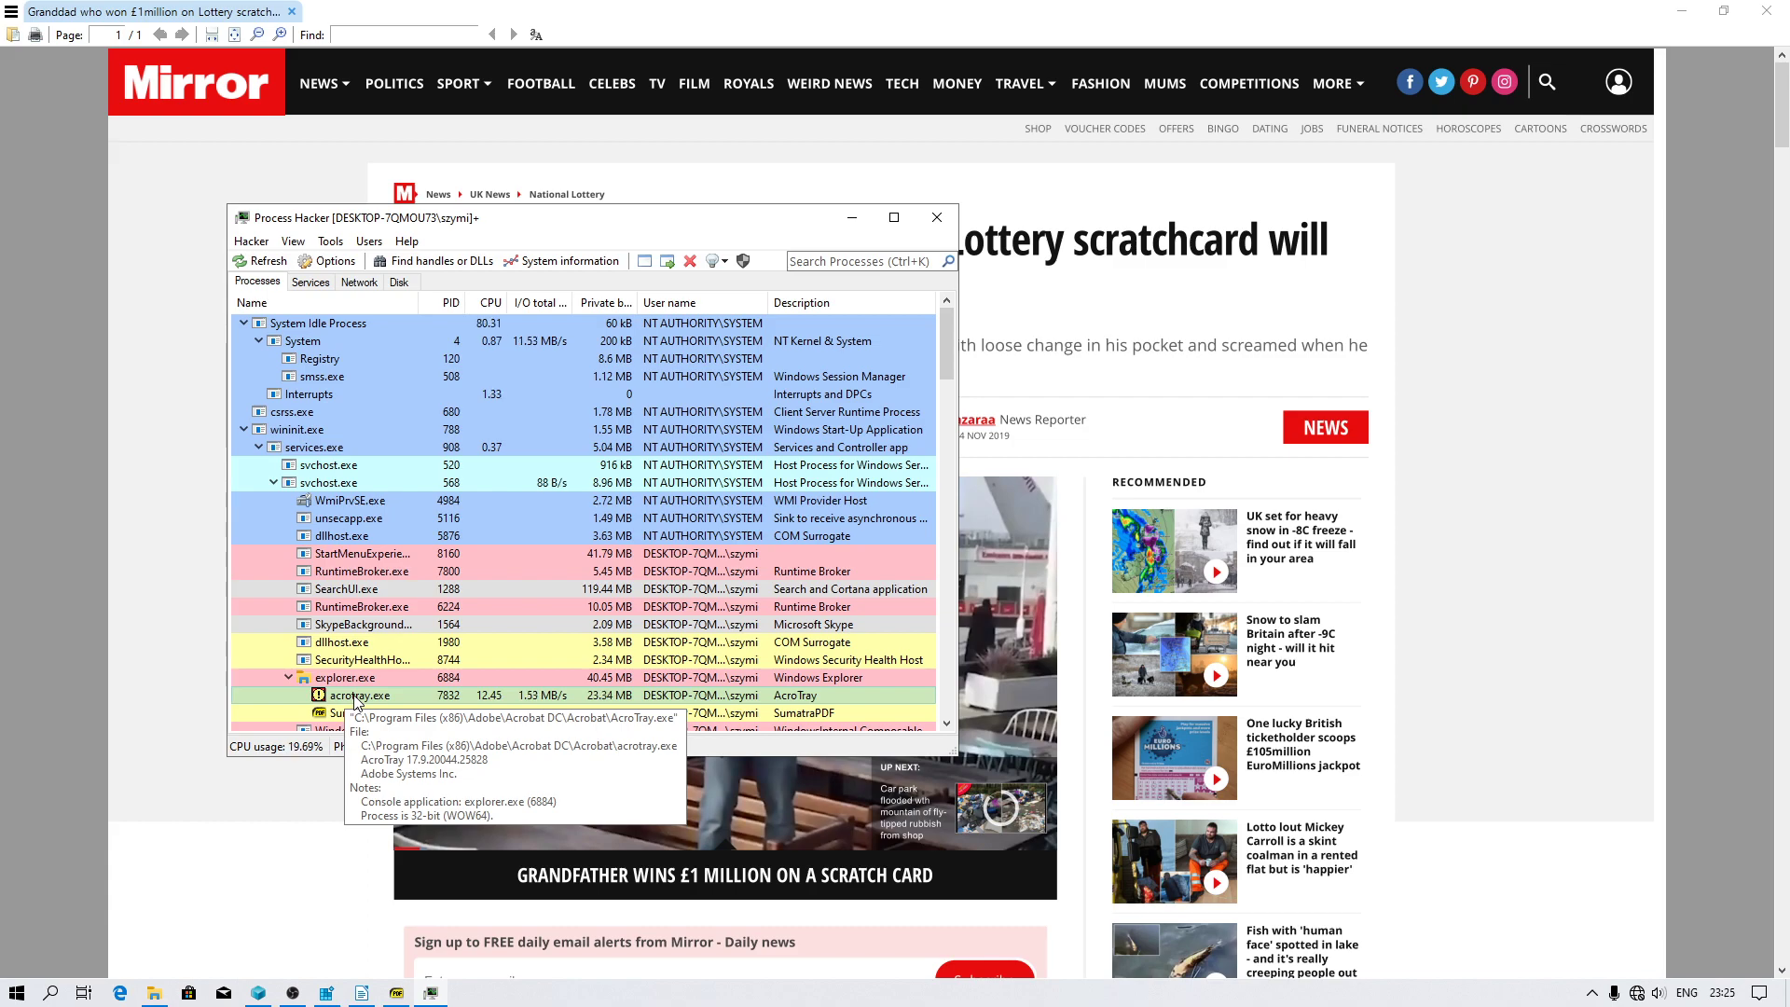
Terminate the acrotray.exe process and confirm the termination
right_click(357, 702)
click(450, 280)
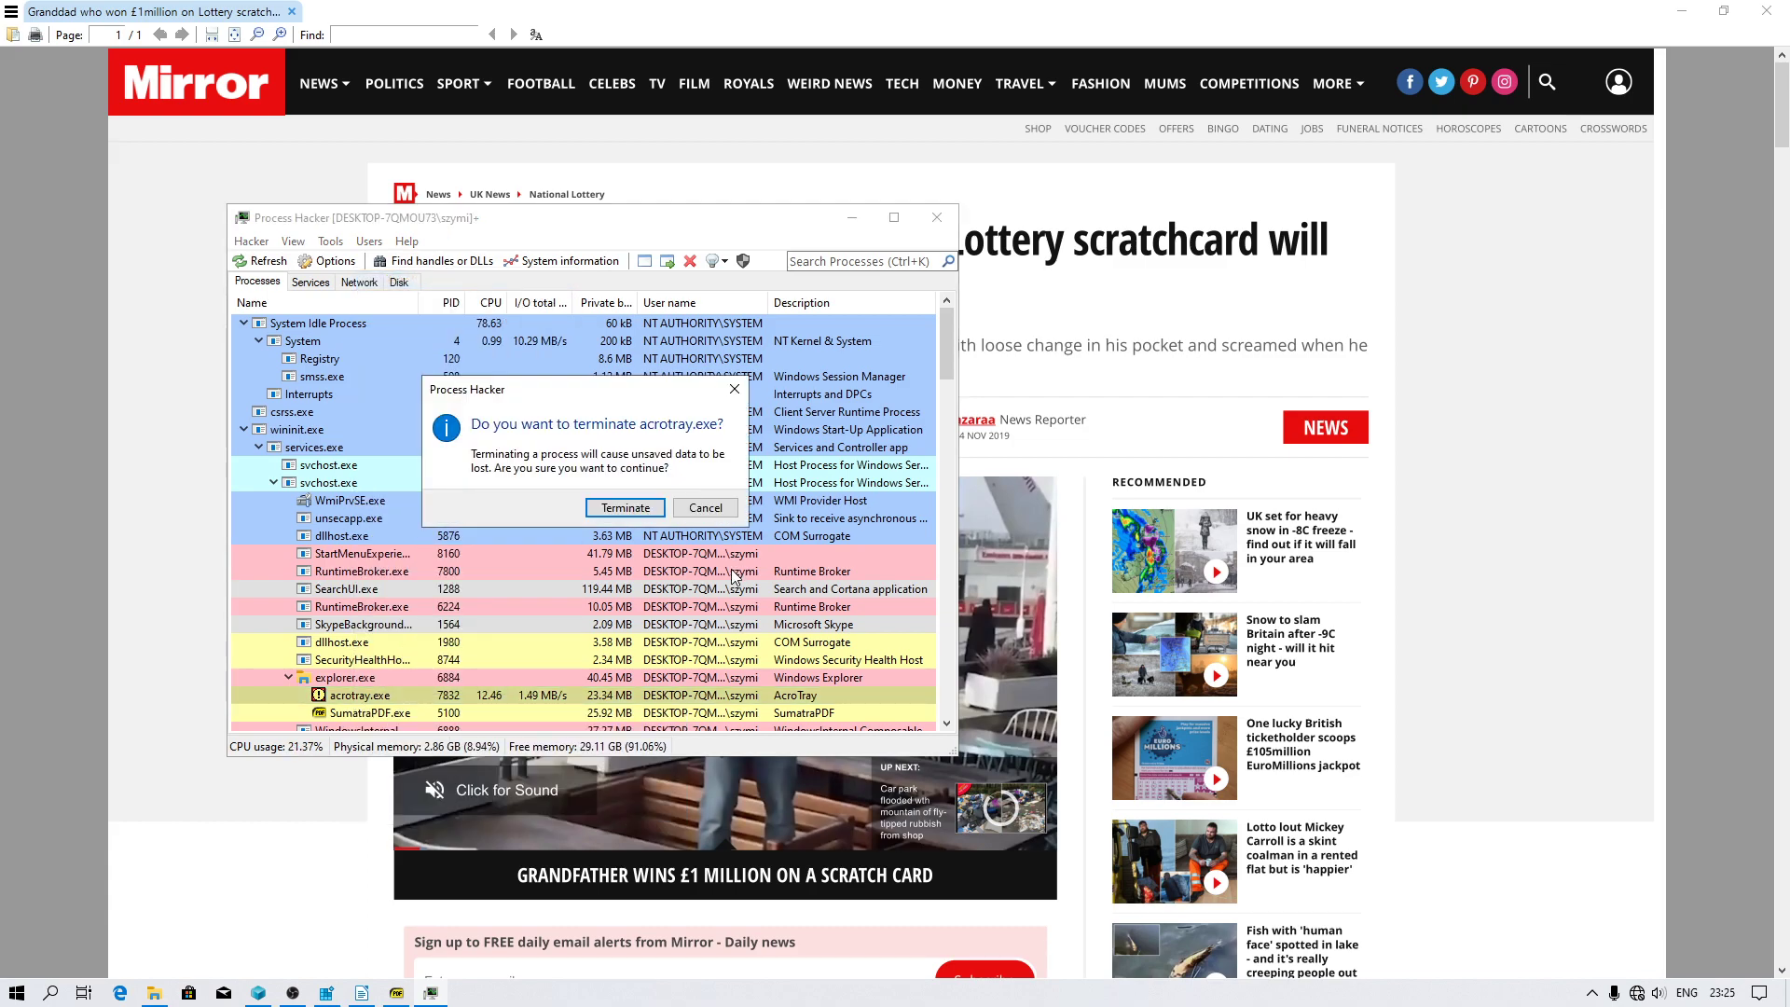
click(625, 508)
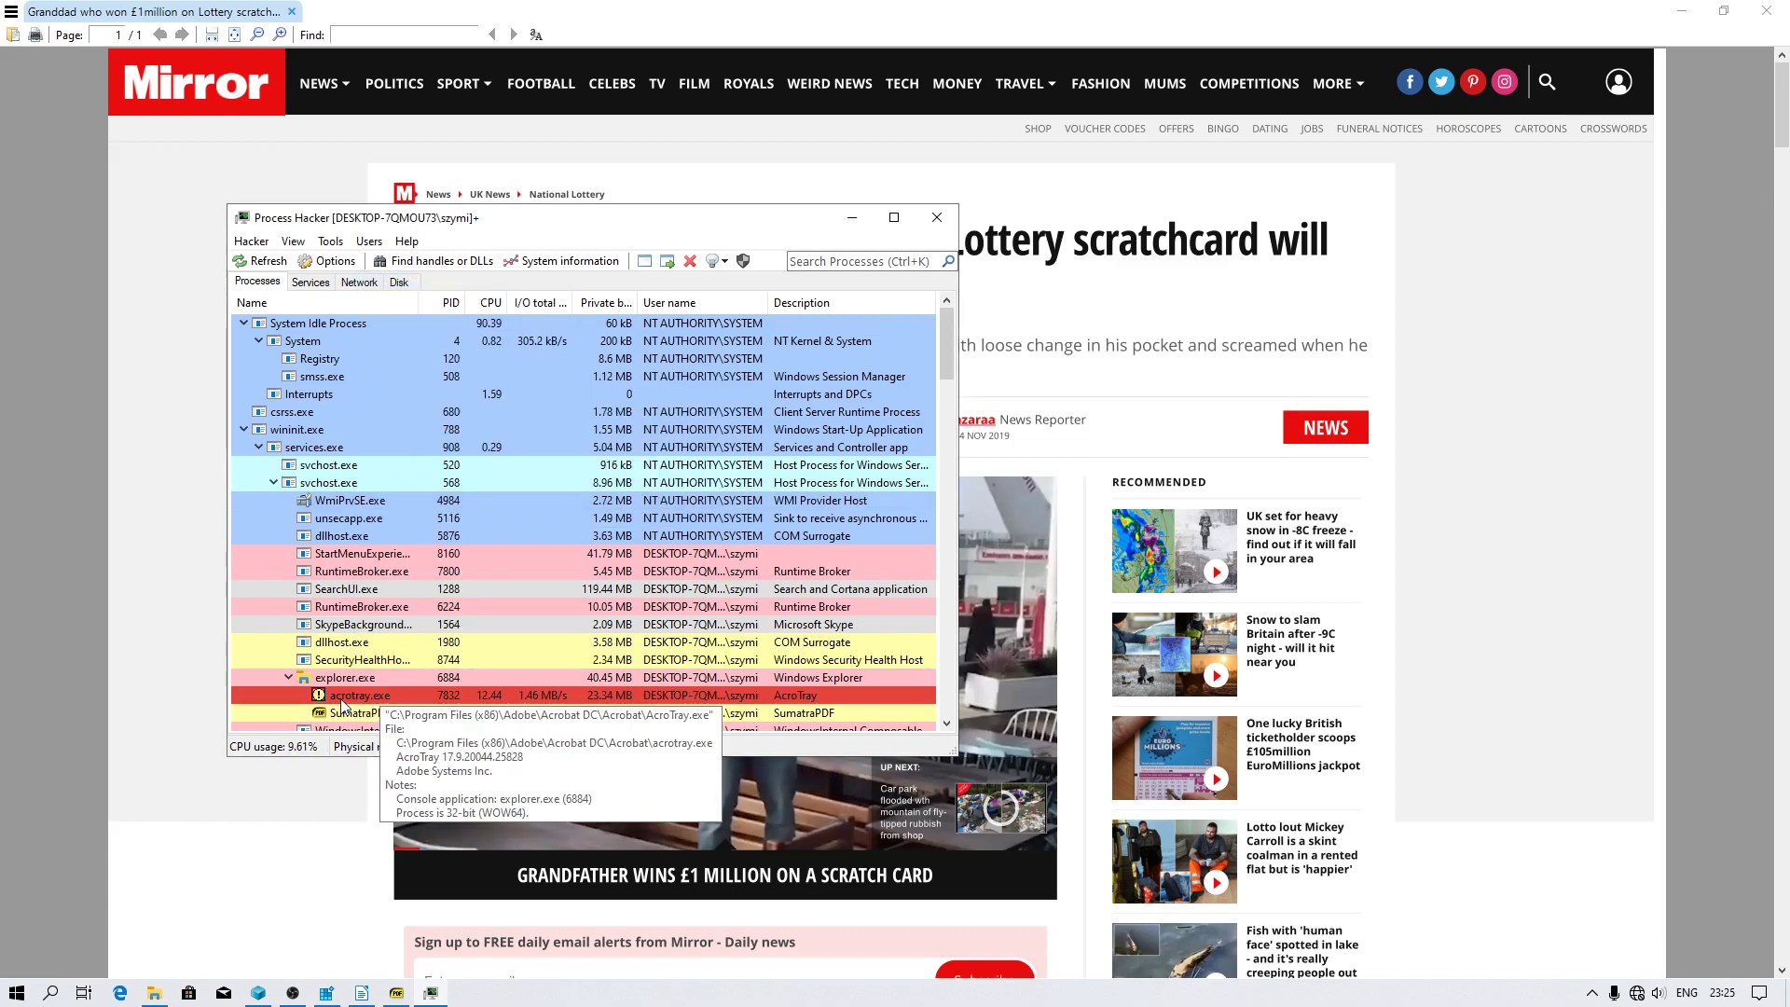
scroll(362, 700, down, 3)
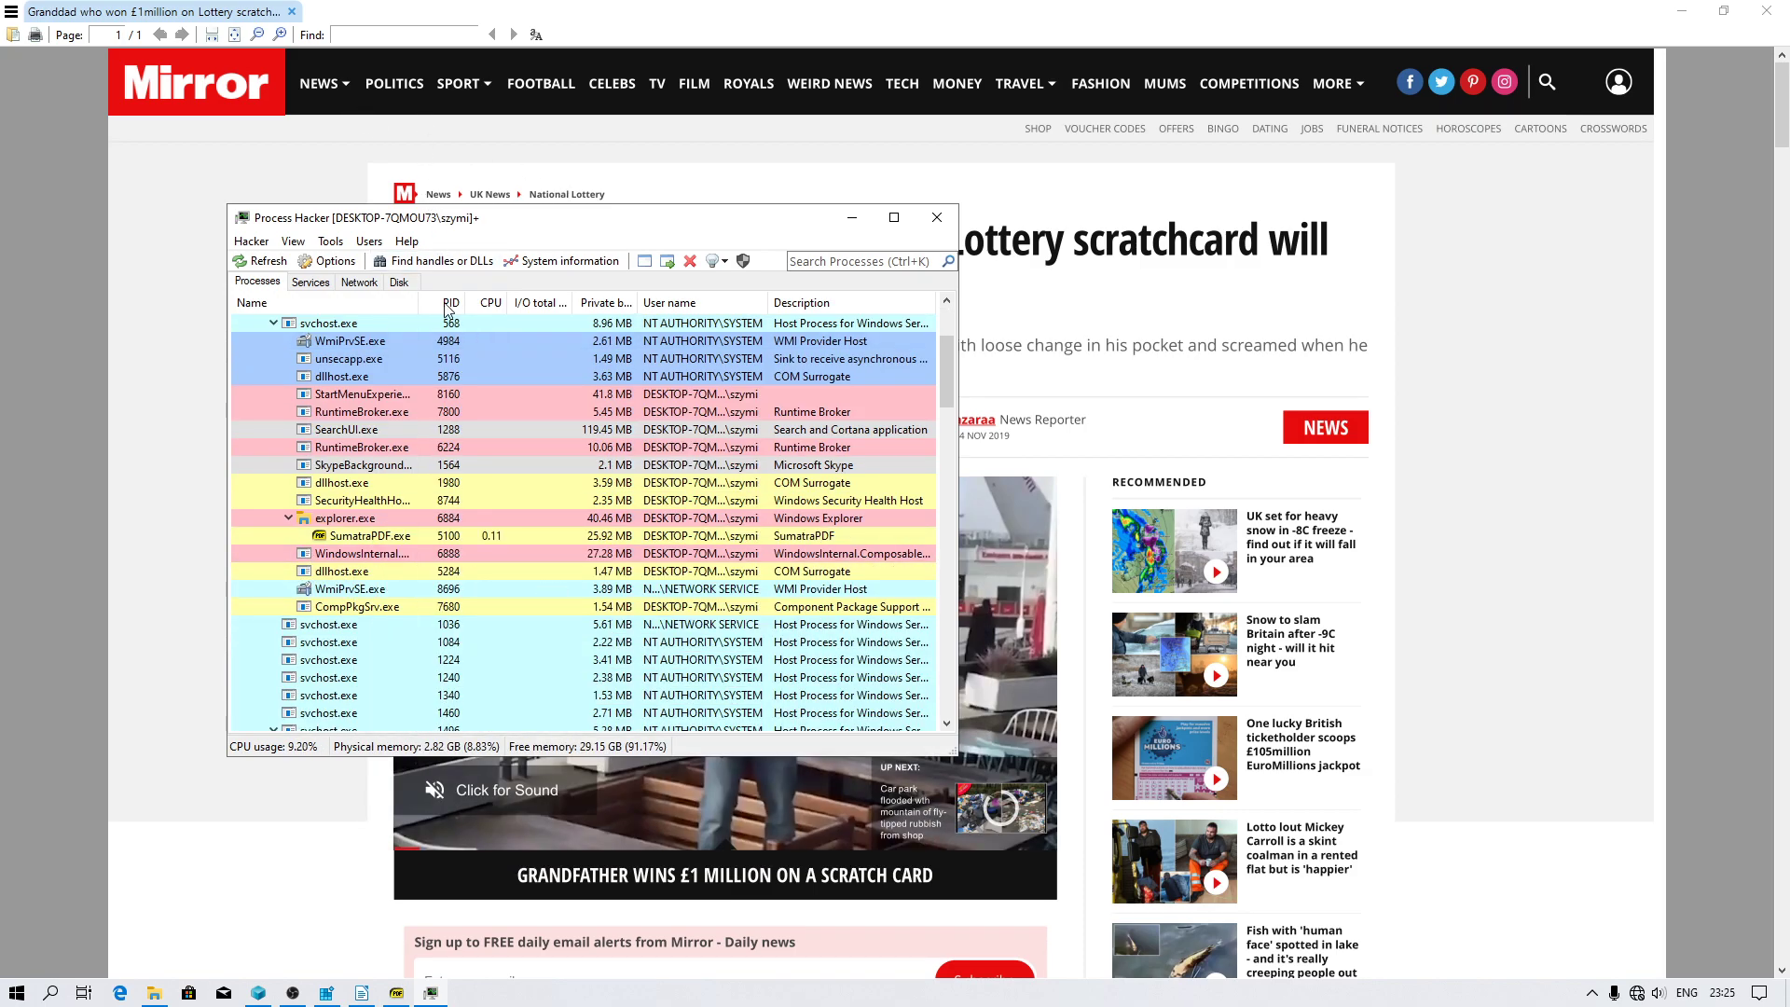
Check the hidden tray icons, then bring the SumatraPDF article back to the front
click(1592, 993)
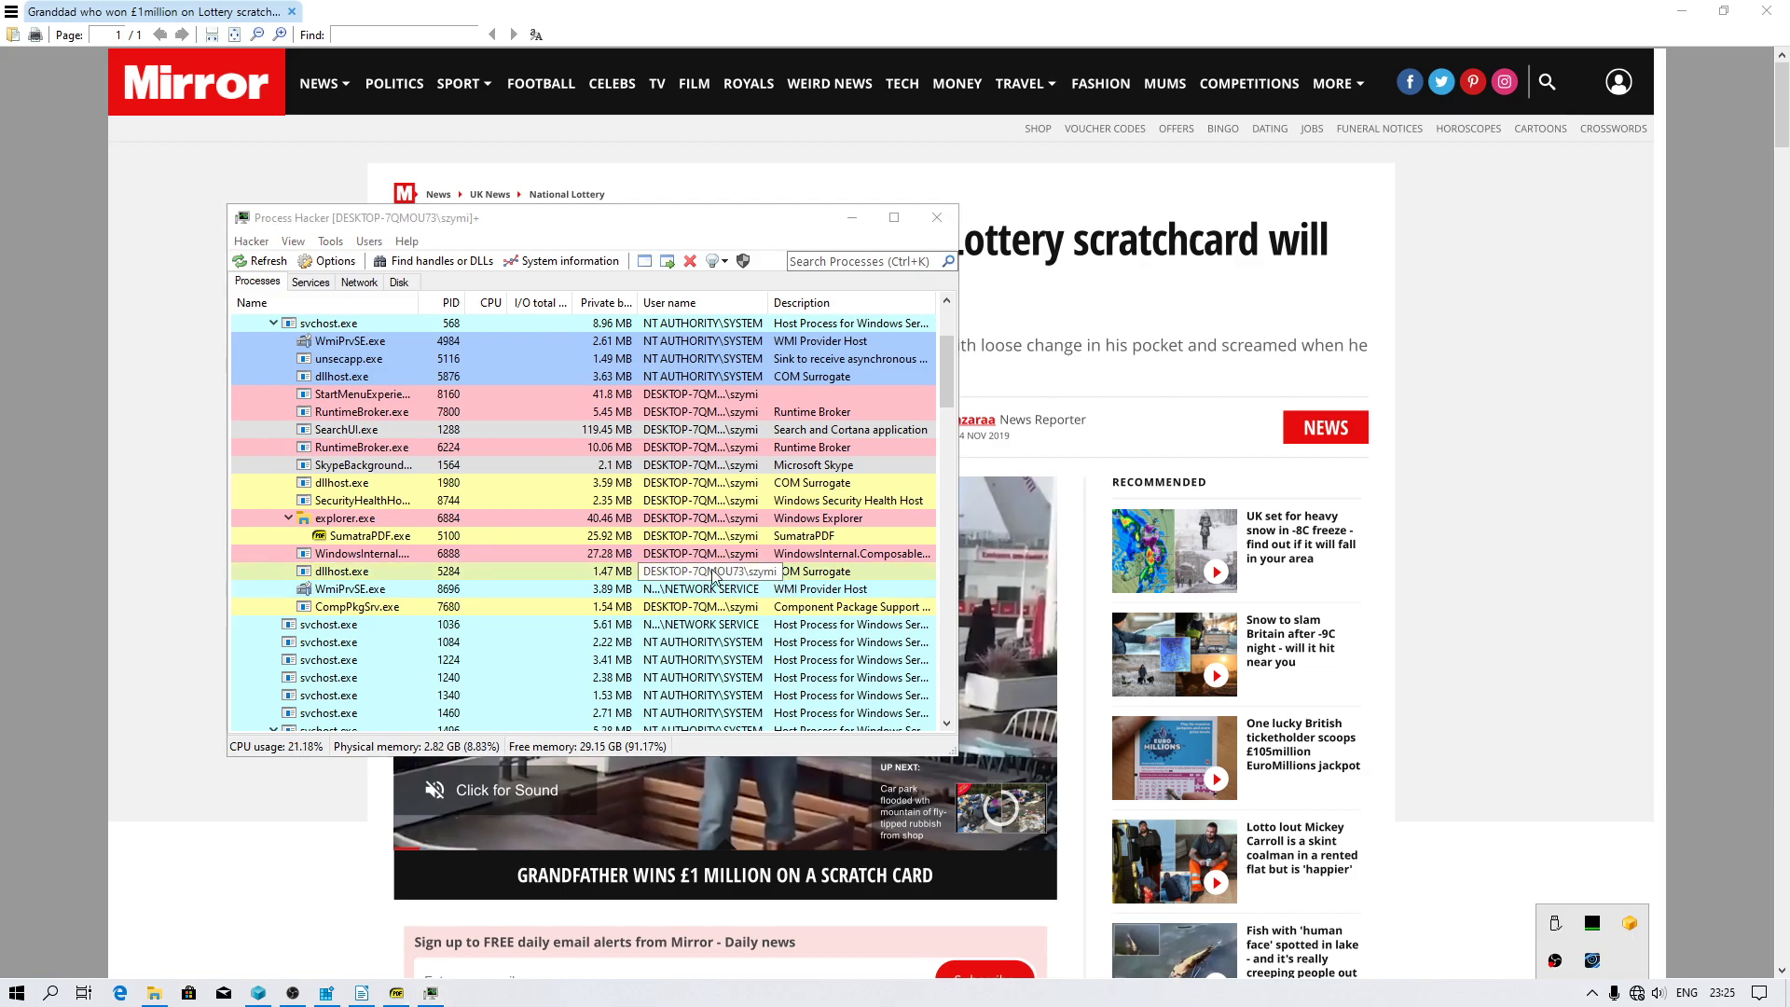
click(1592, 926)
scroll(423, 652, down, 4)
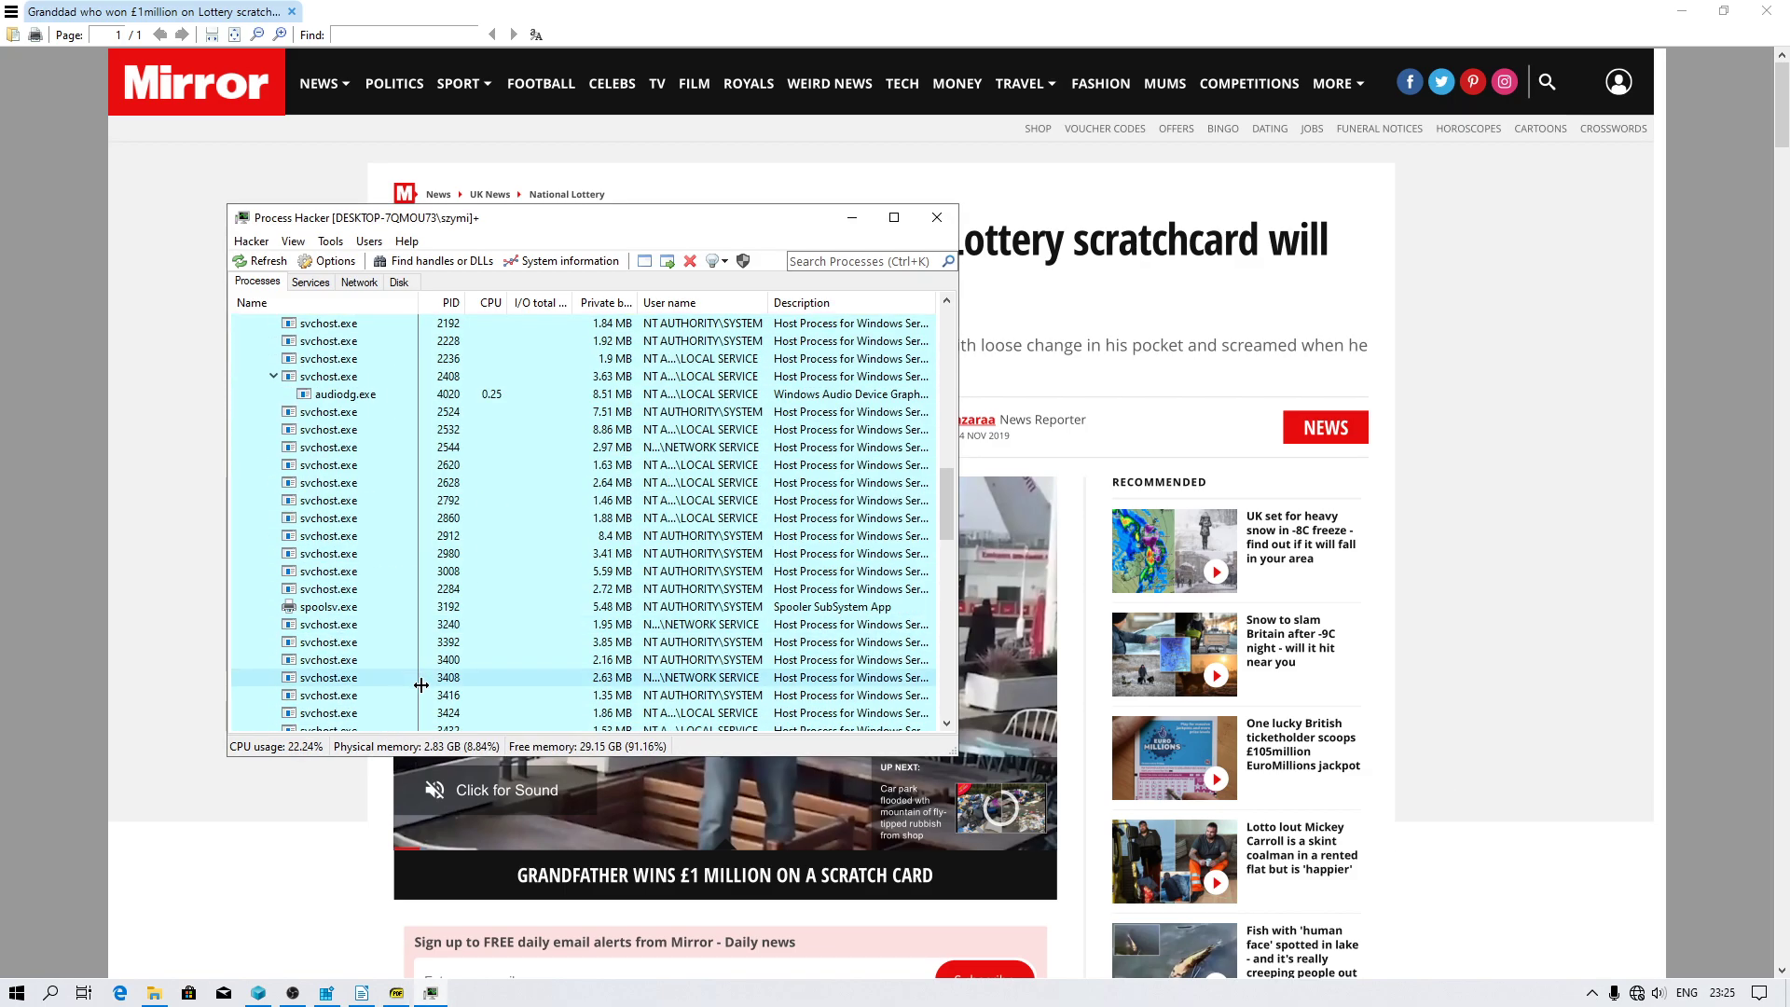
scroll(485, 699, up, 7)
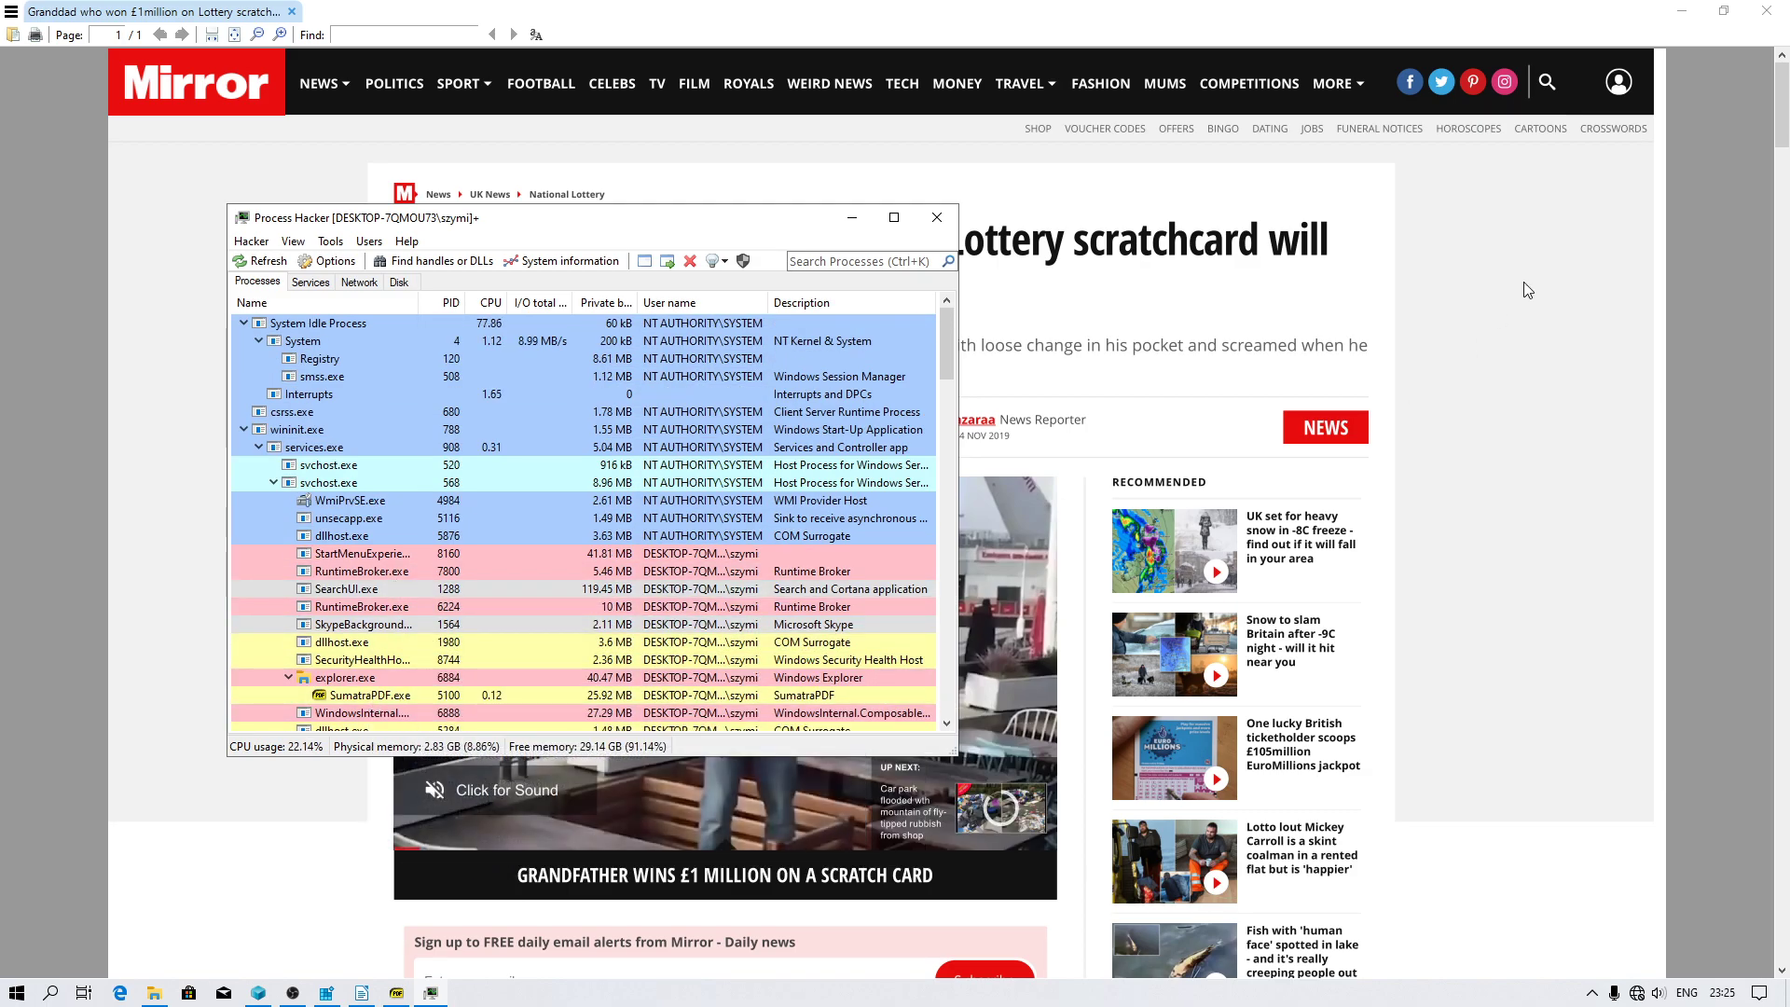
click(1529, 226)
mouse_move(1781, 103)
mouse_down()
mouse_move(1689, 572)
mouse_move(348, 34)
mouse_up()
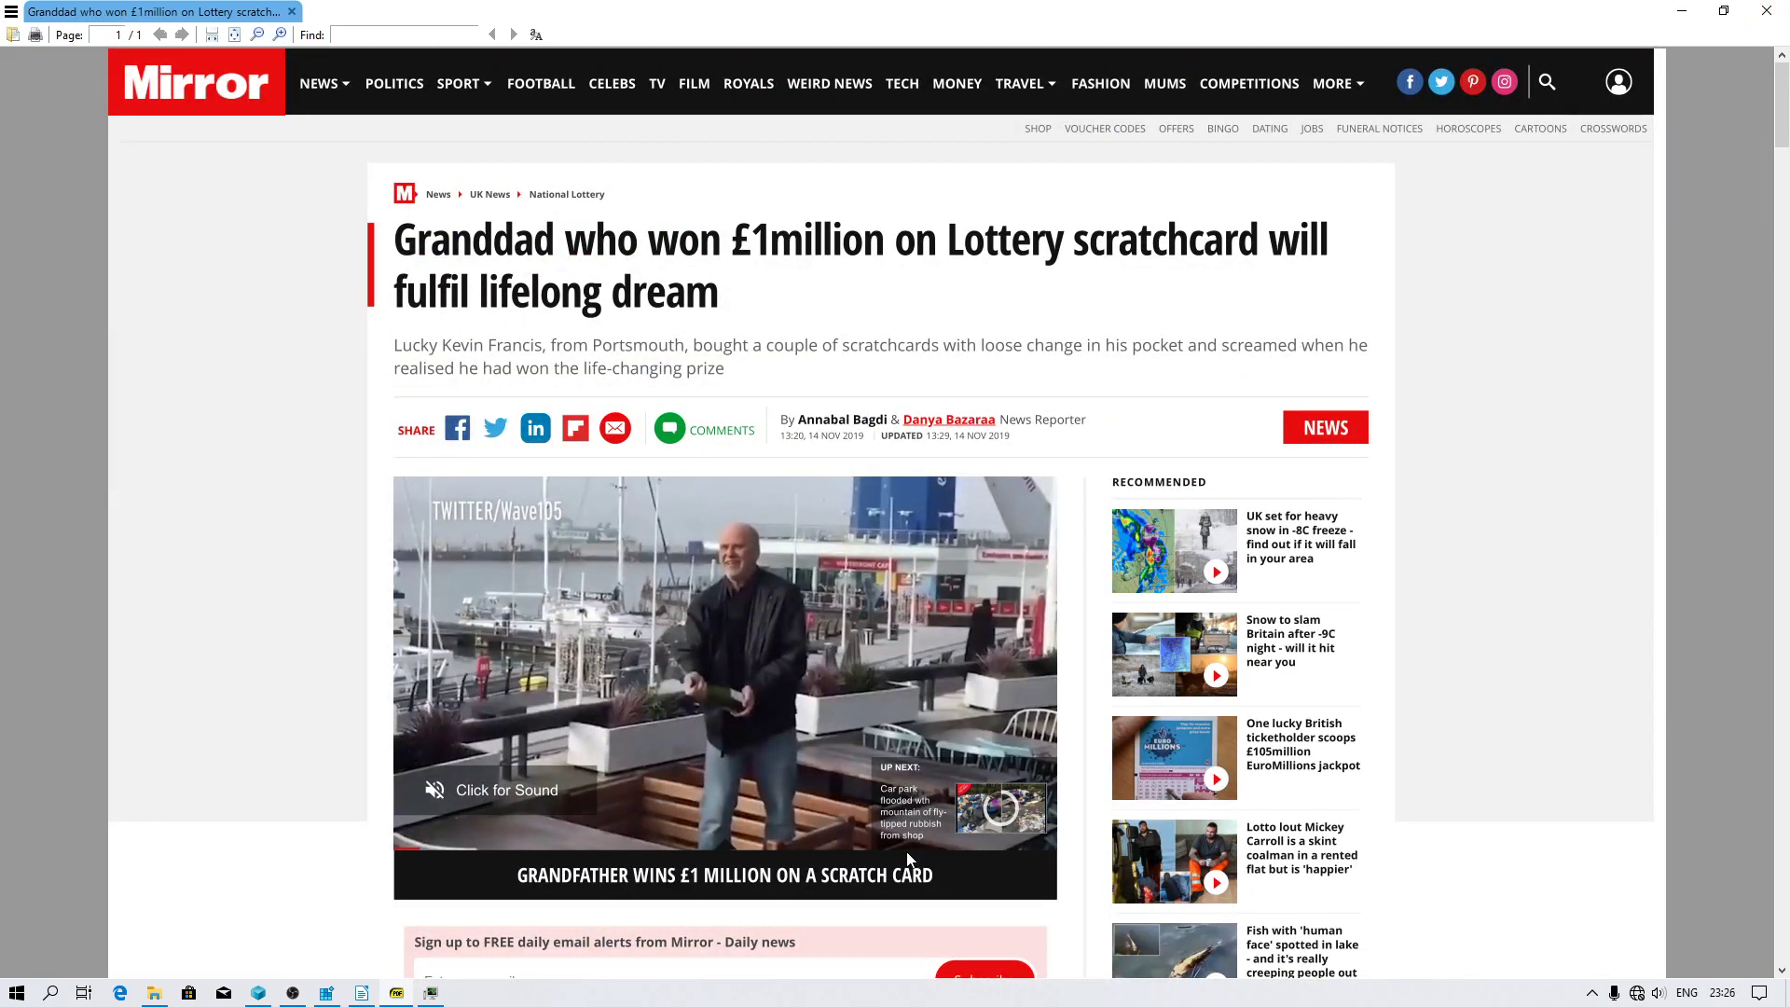
View the tray's per-process CPU usage popup, then bring Process Hacker's process list forward
click(291, 993)
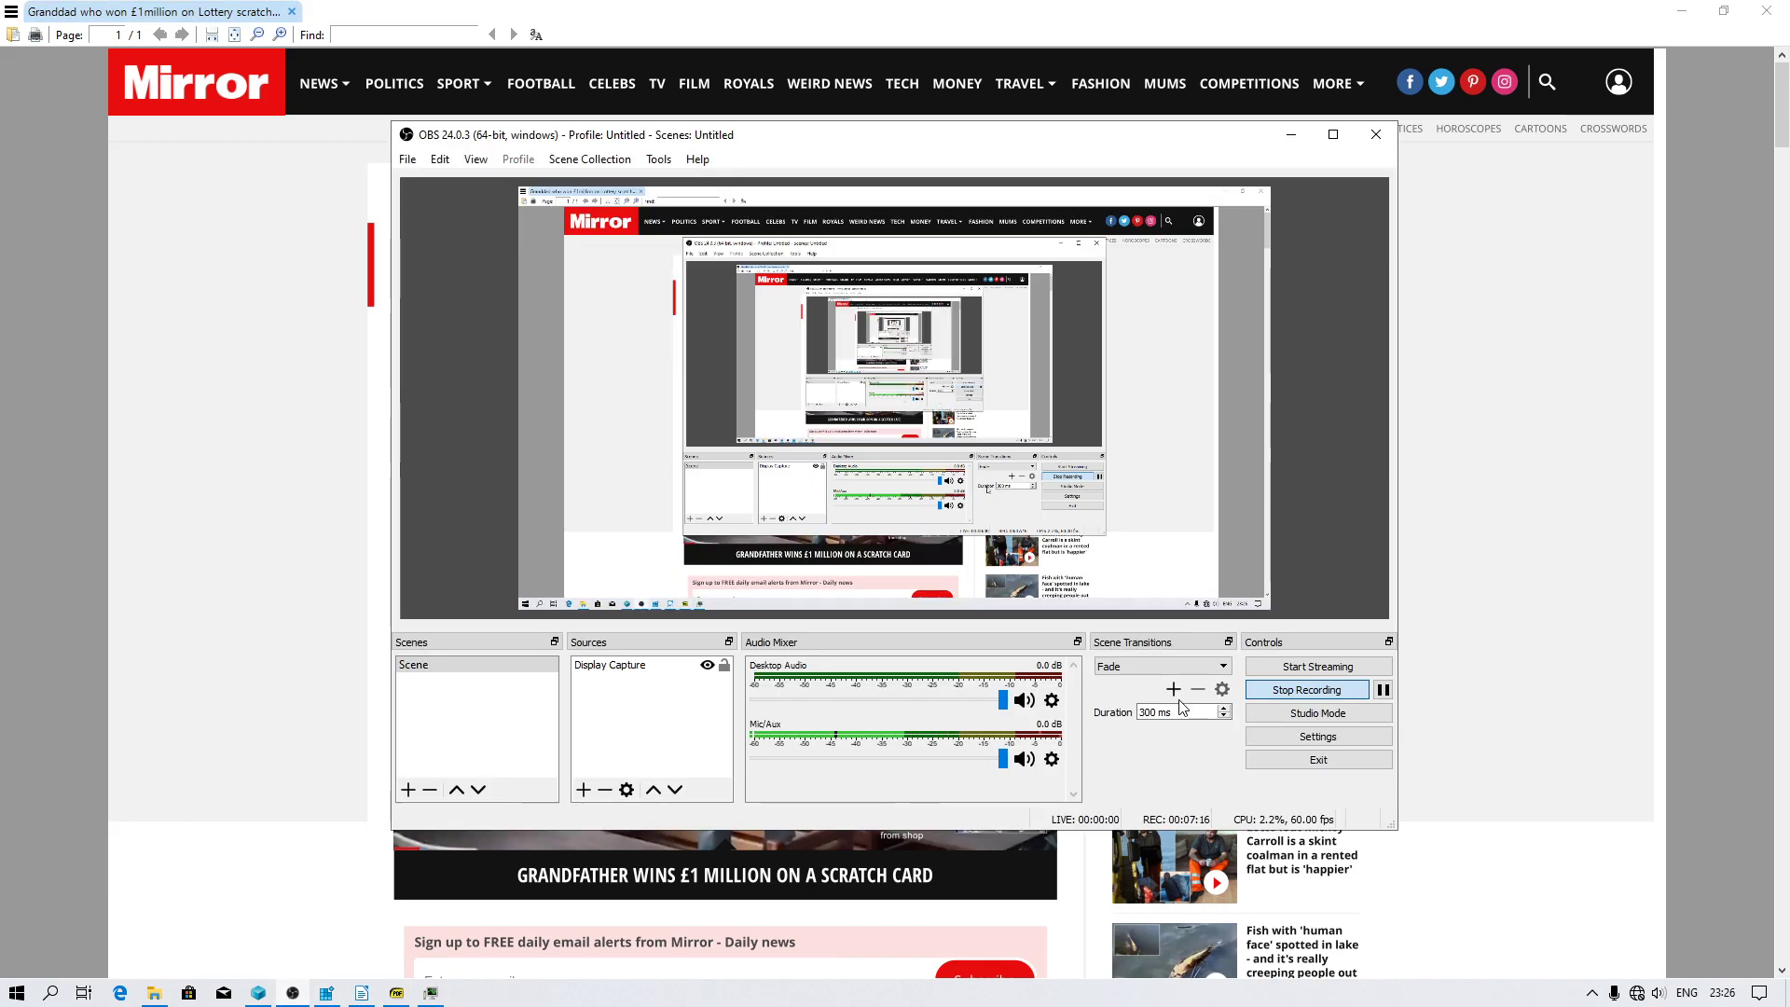
click(1592, 991)
click(1608, 934)
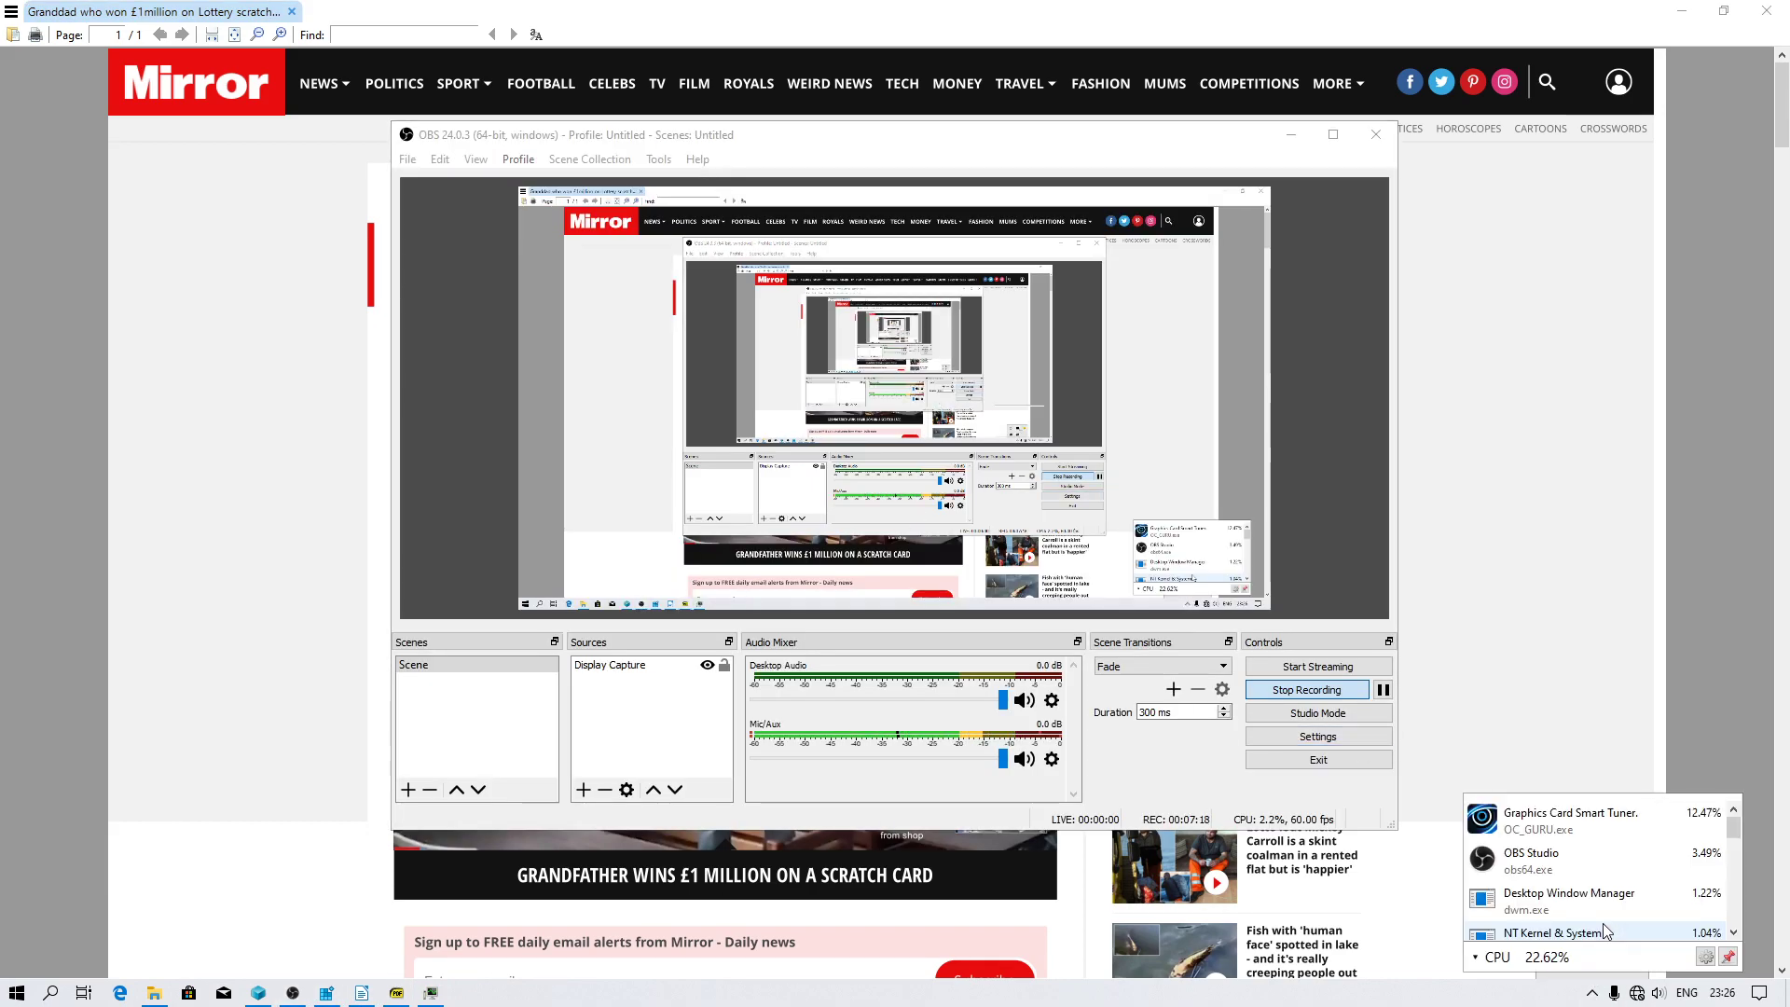
mouse_move(1732, 828)
mouse_down()
mouse_move(1734, 910)
mouse_move(1733, 829)
mouse_up()
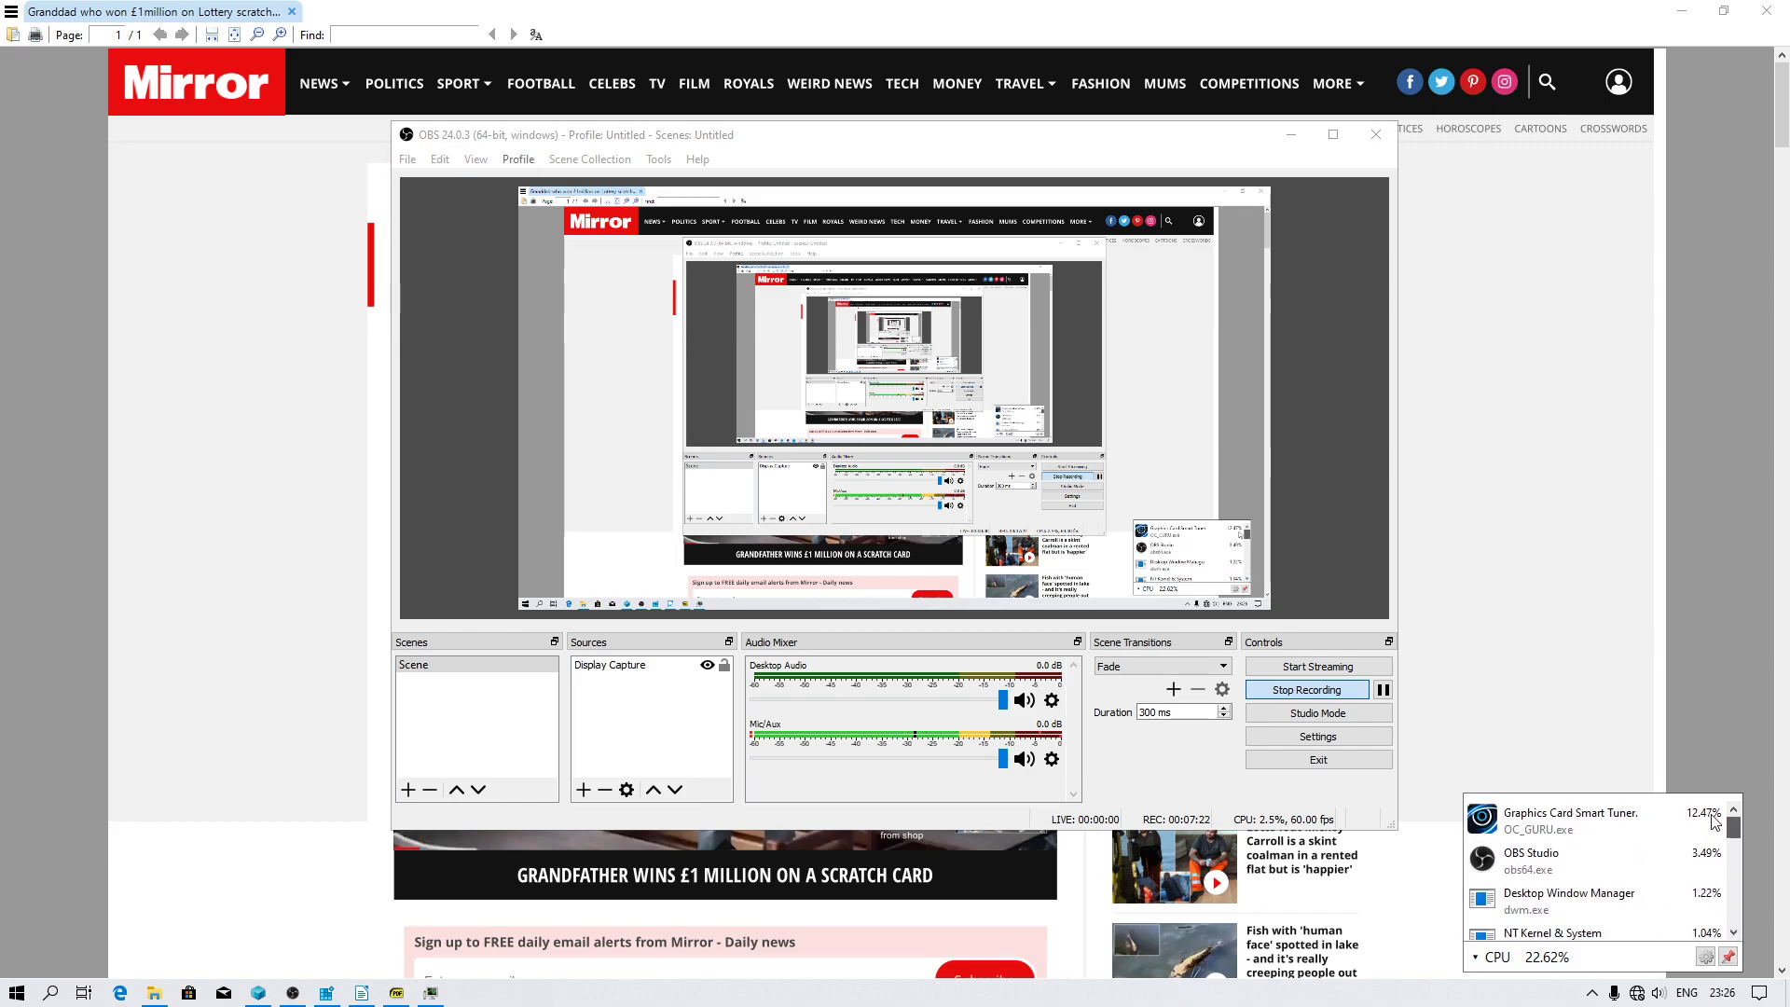
click(1238, 815)
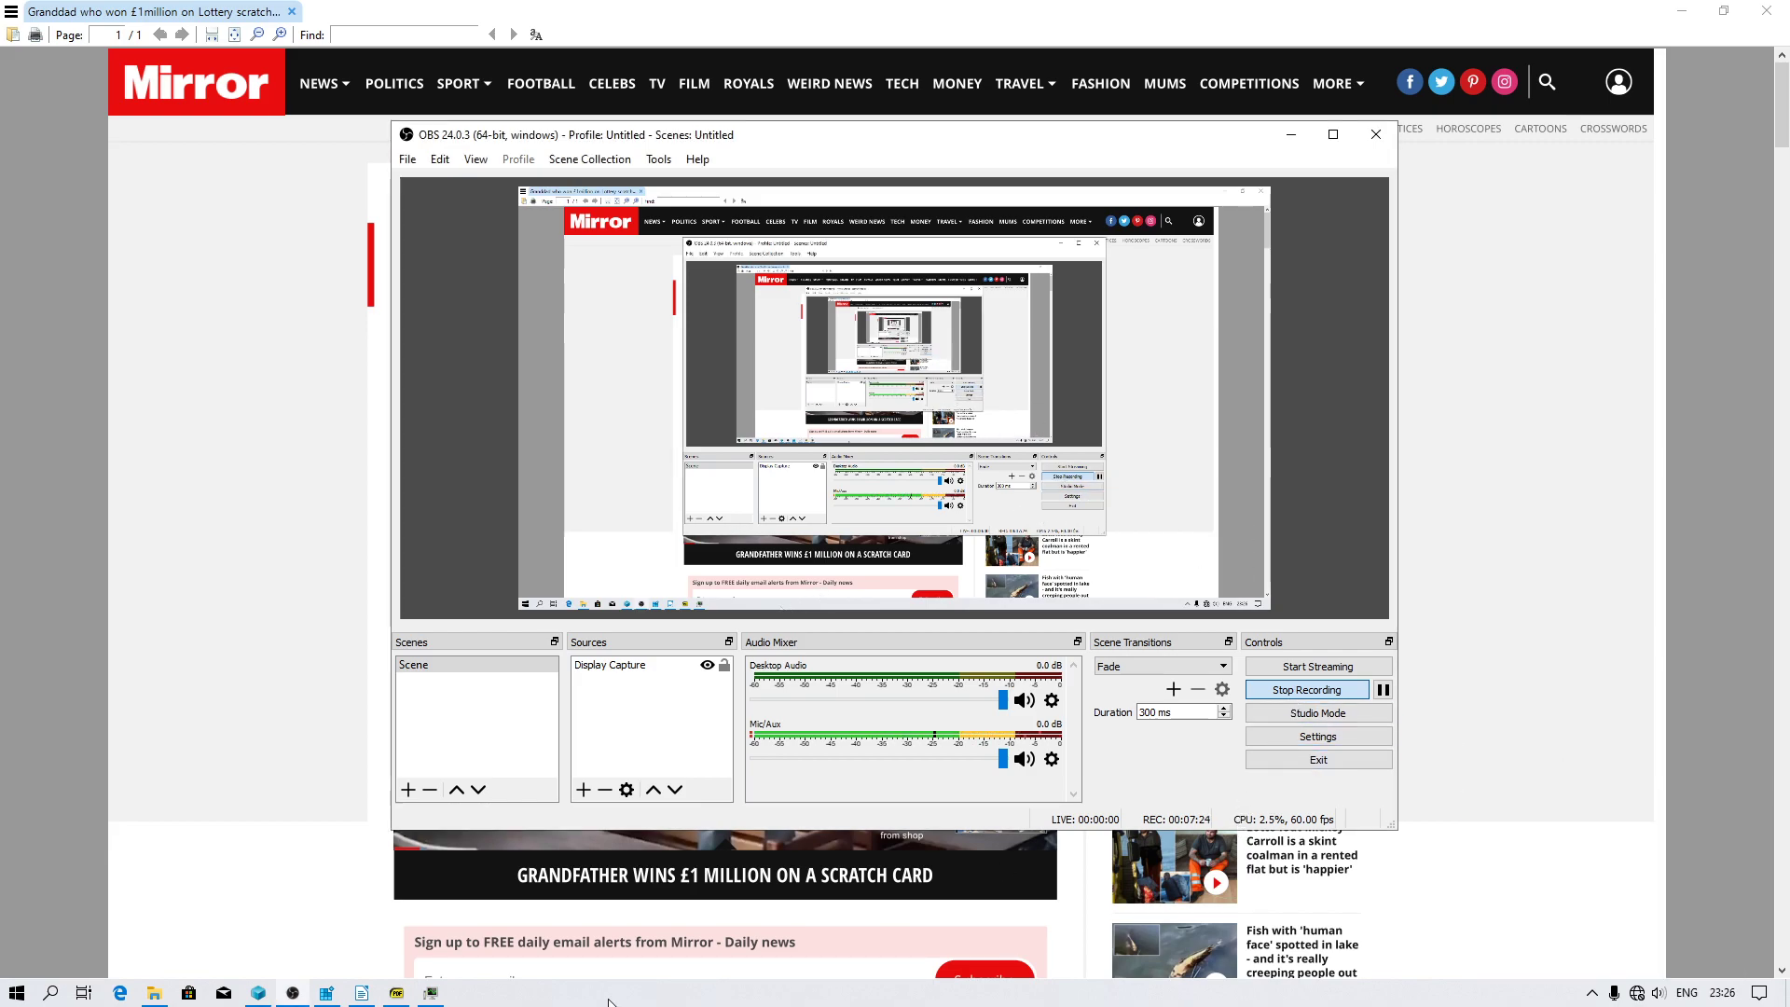
click(431, 992)
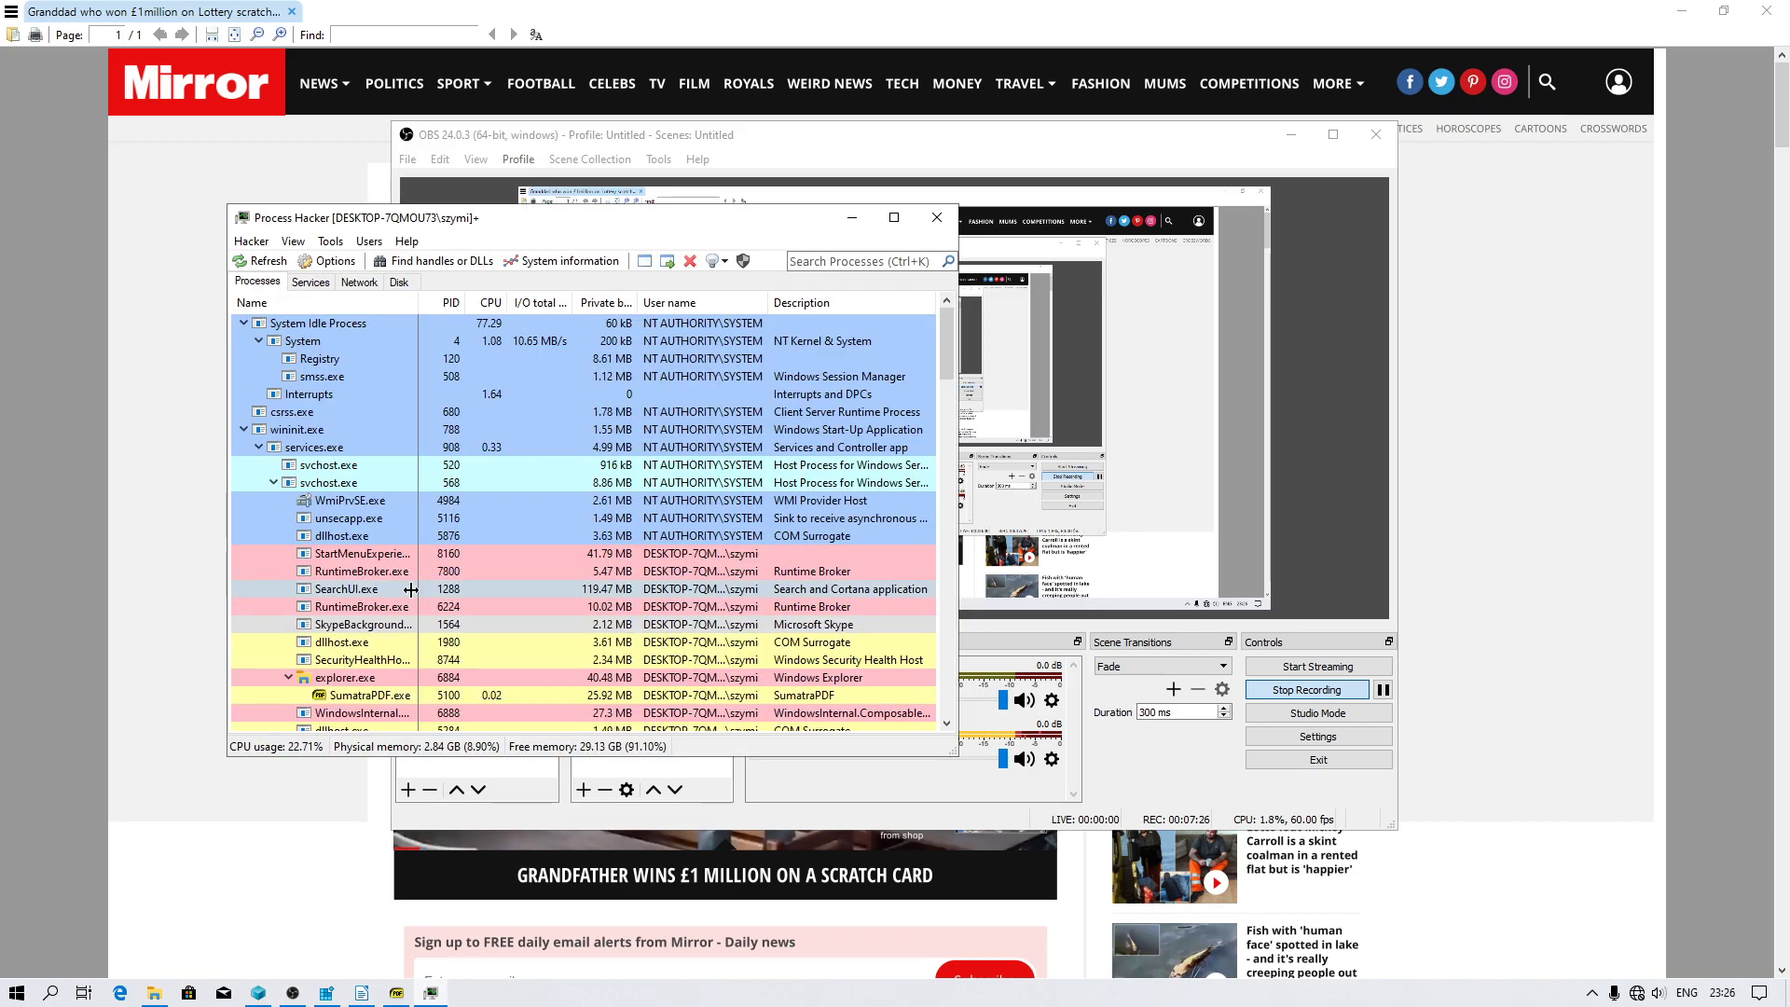
scroll(430, 622, down, 5)
scroll(428, 623, down, 3)
scroll(420, 624, down, 3)
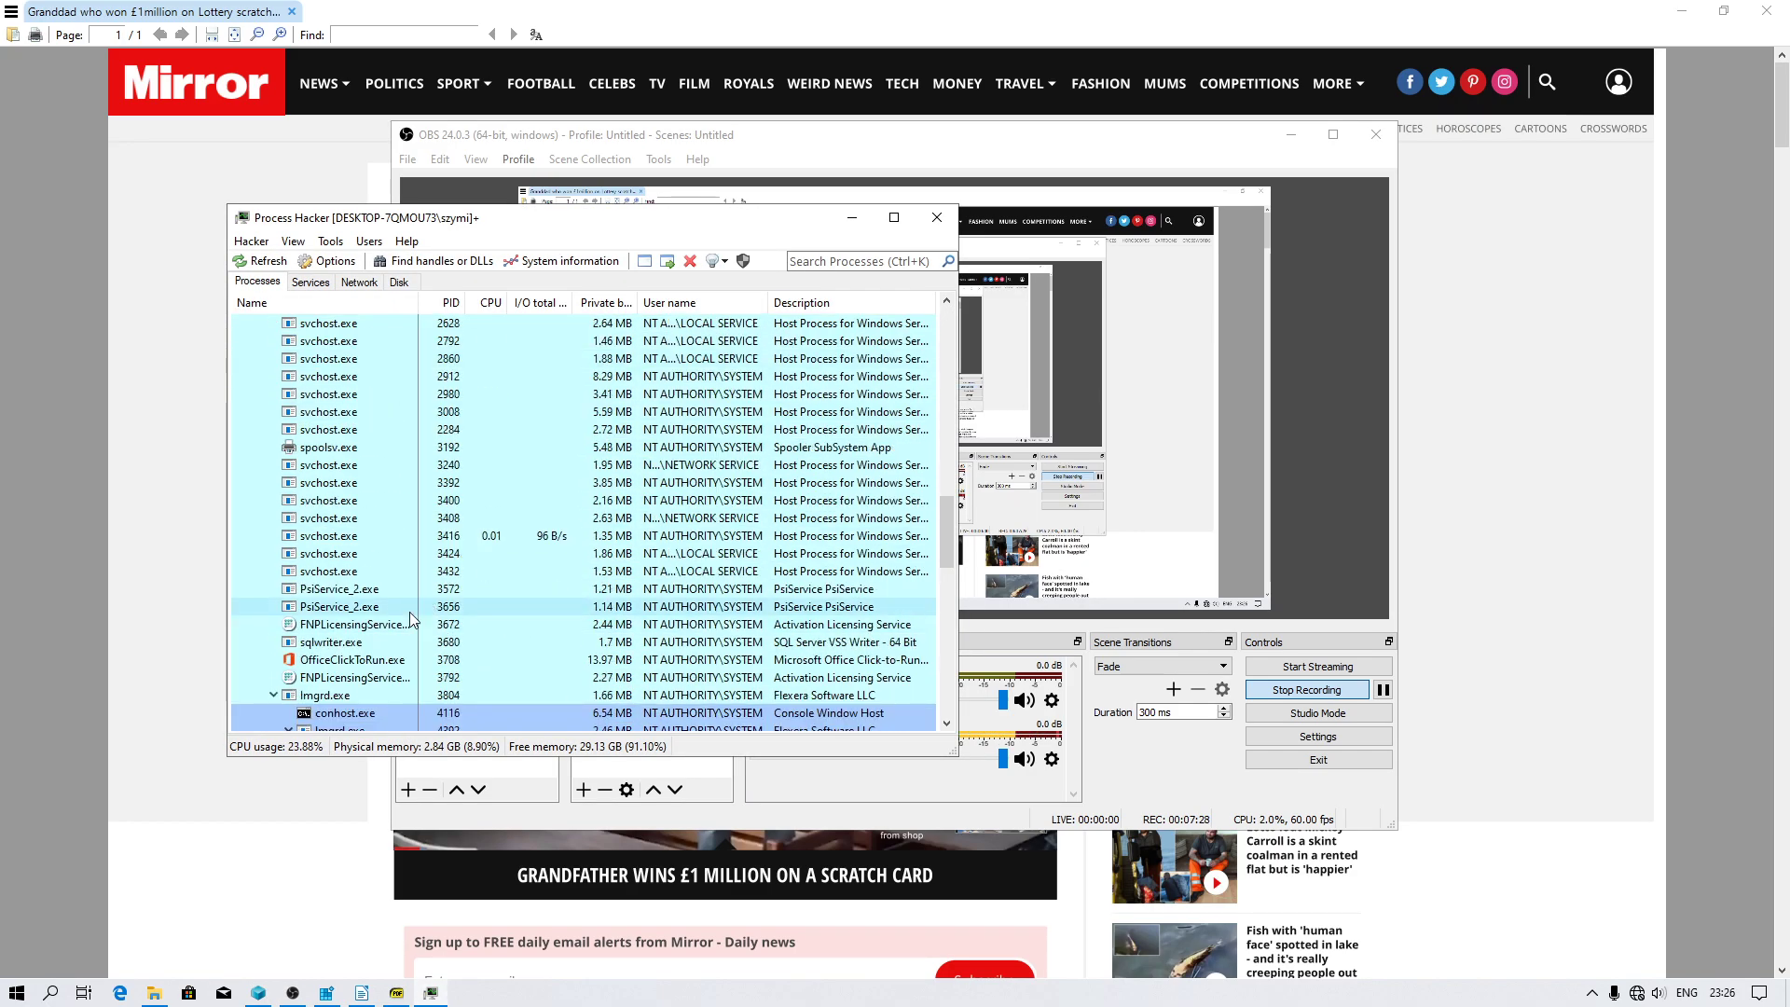
scroll(412, 627, down, 4)
scroll(411, 626, down, 5)
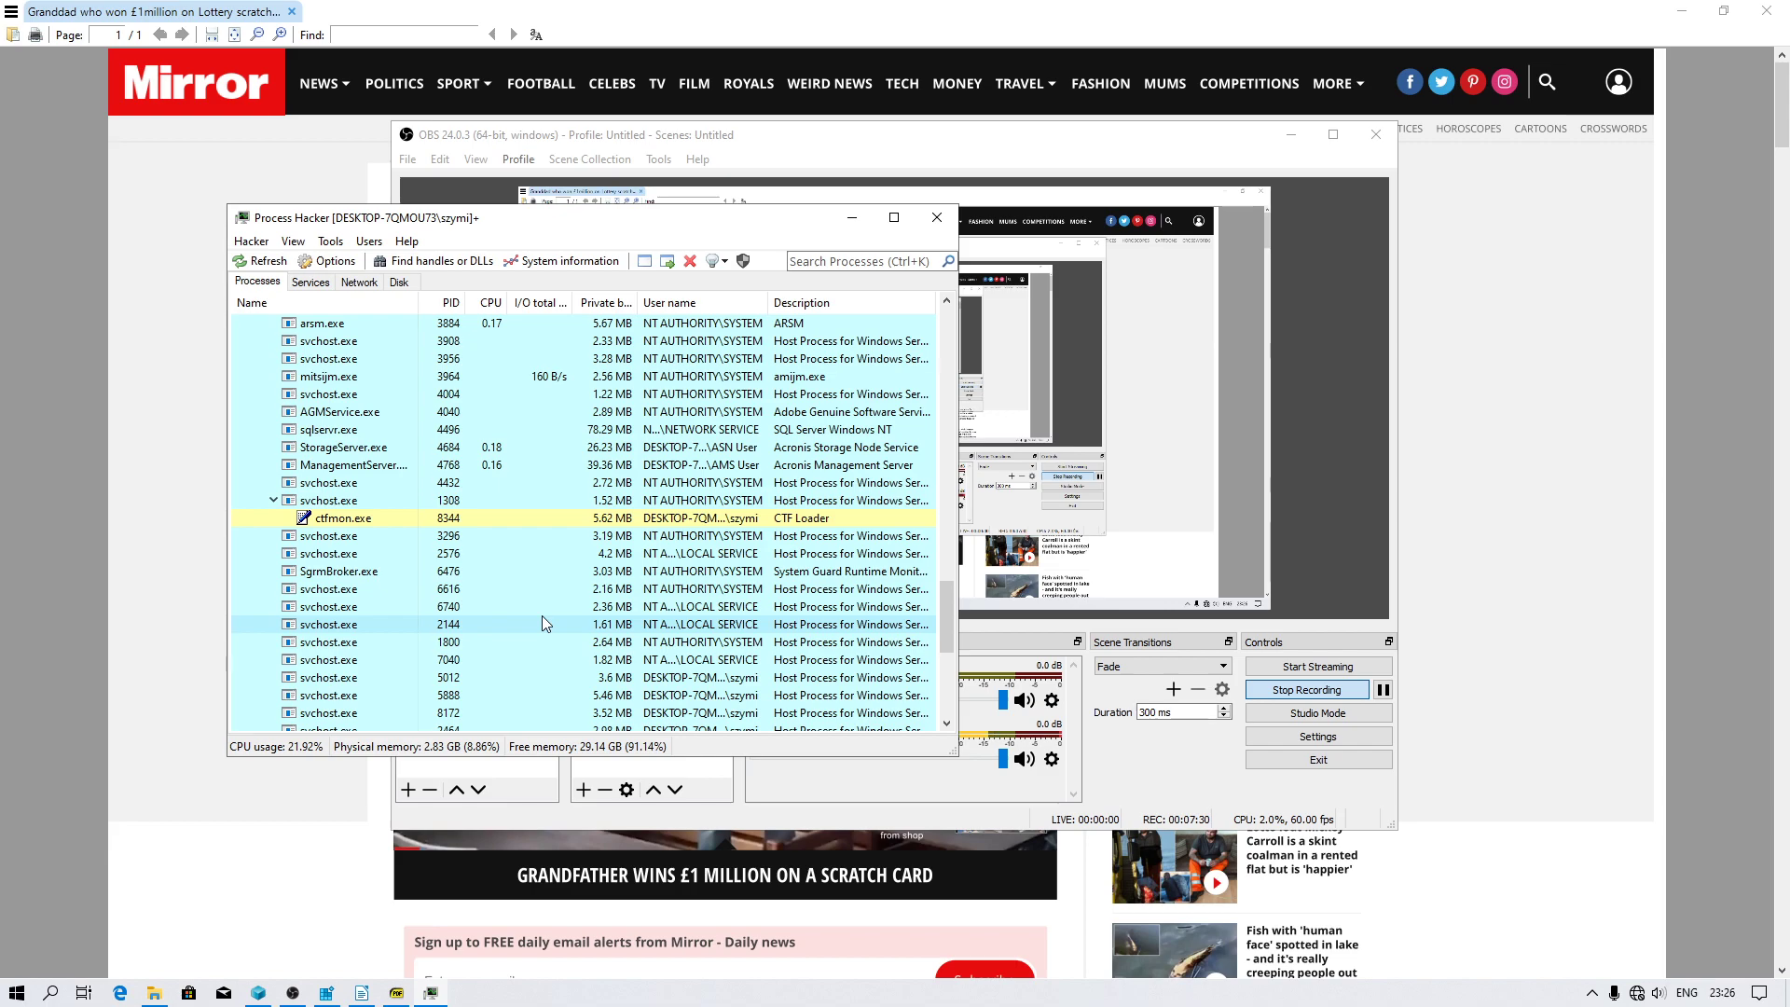